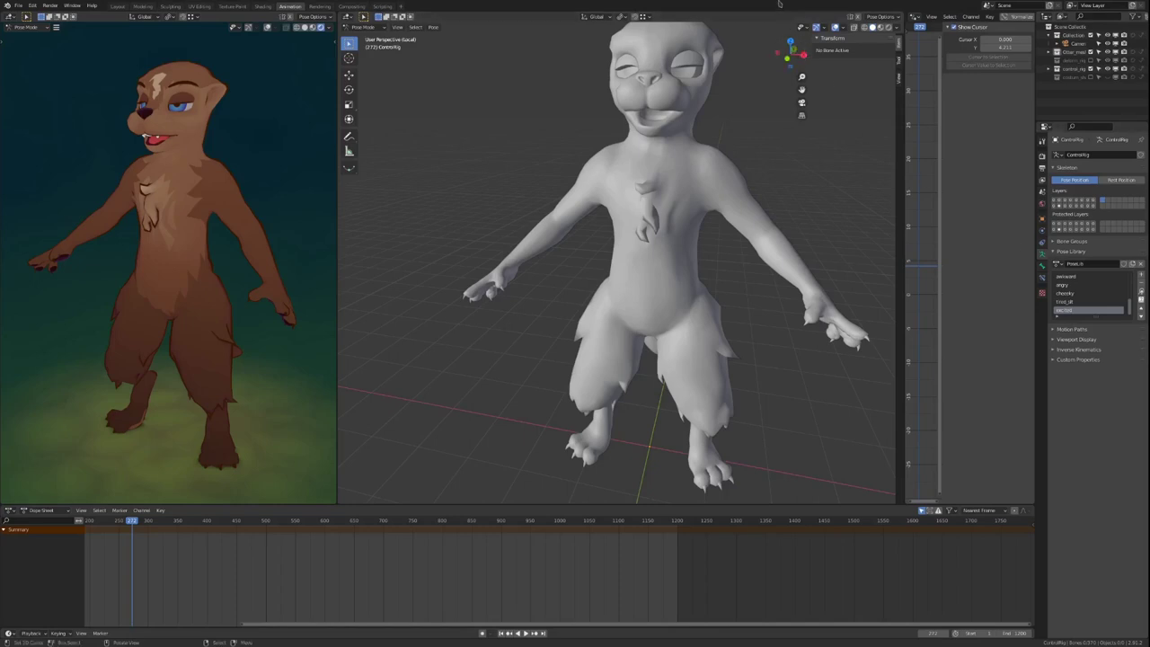
Step: Try rotating the whole character about the global X axis with the large pivot ring at its feet
scroll(710, 146, "down", 1)
middle_click_drag(709, 151, 677, 153)
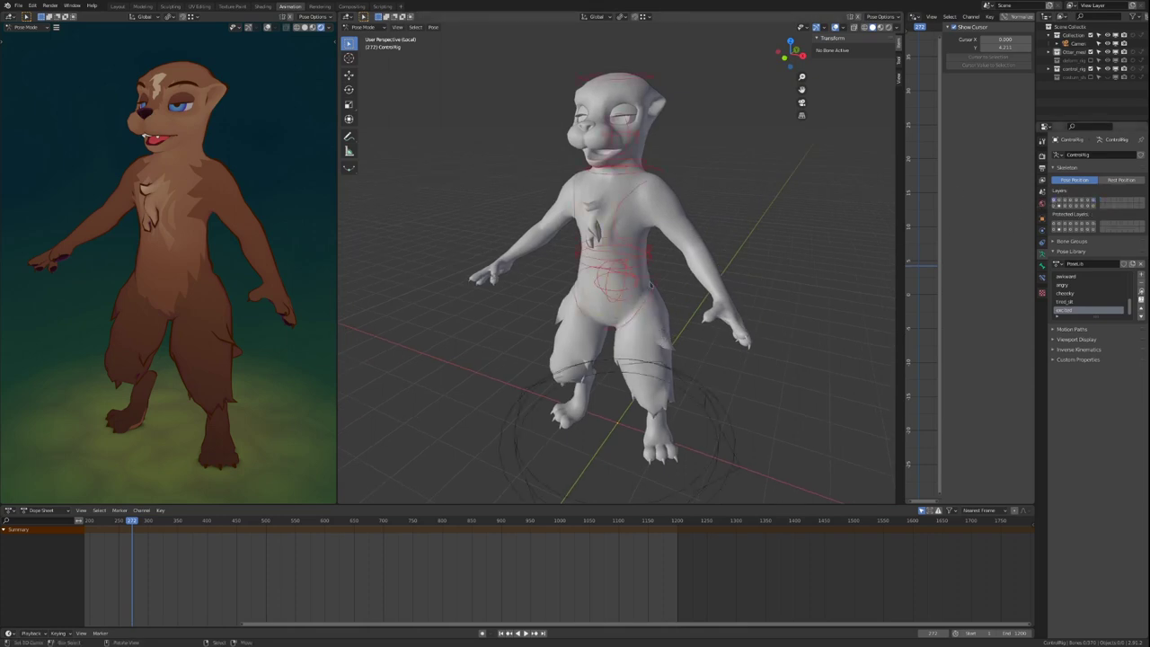
scroll(650, 283, "down", 2)
left_click(653, 354)
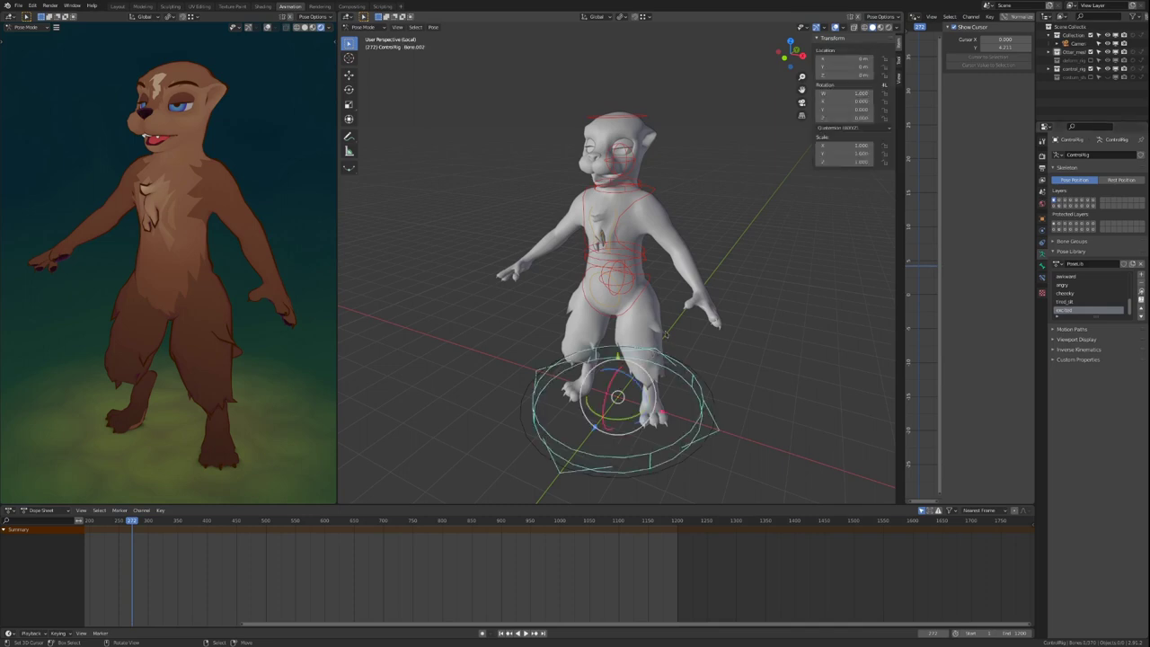
key("g")
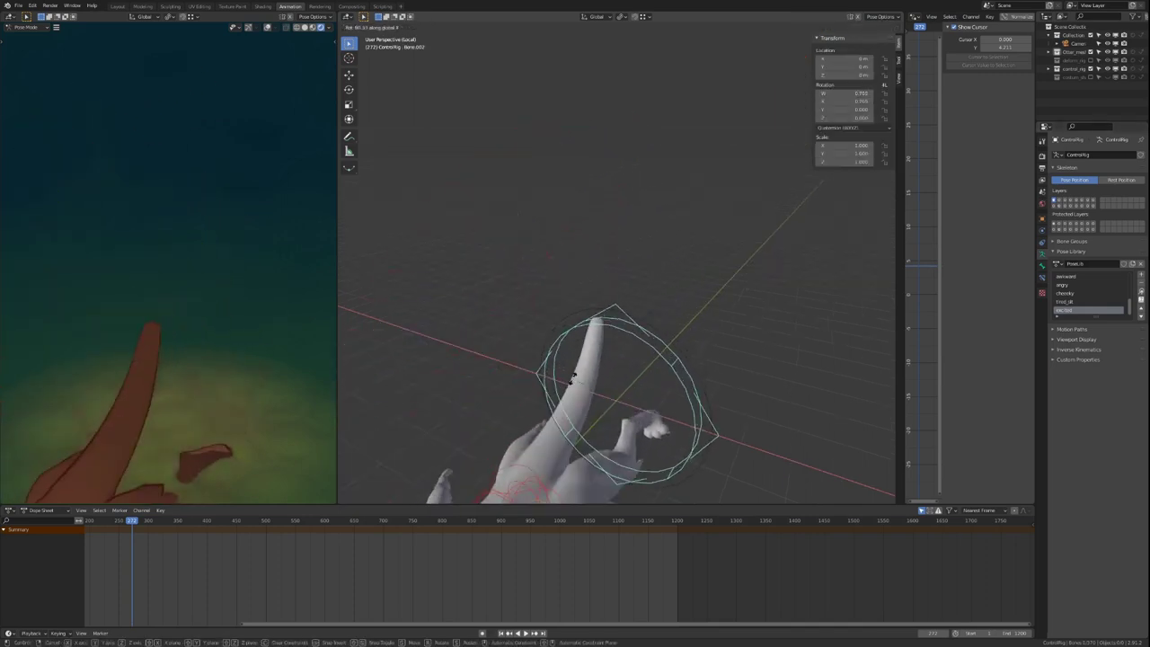
right_click(714, 293)
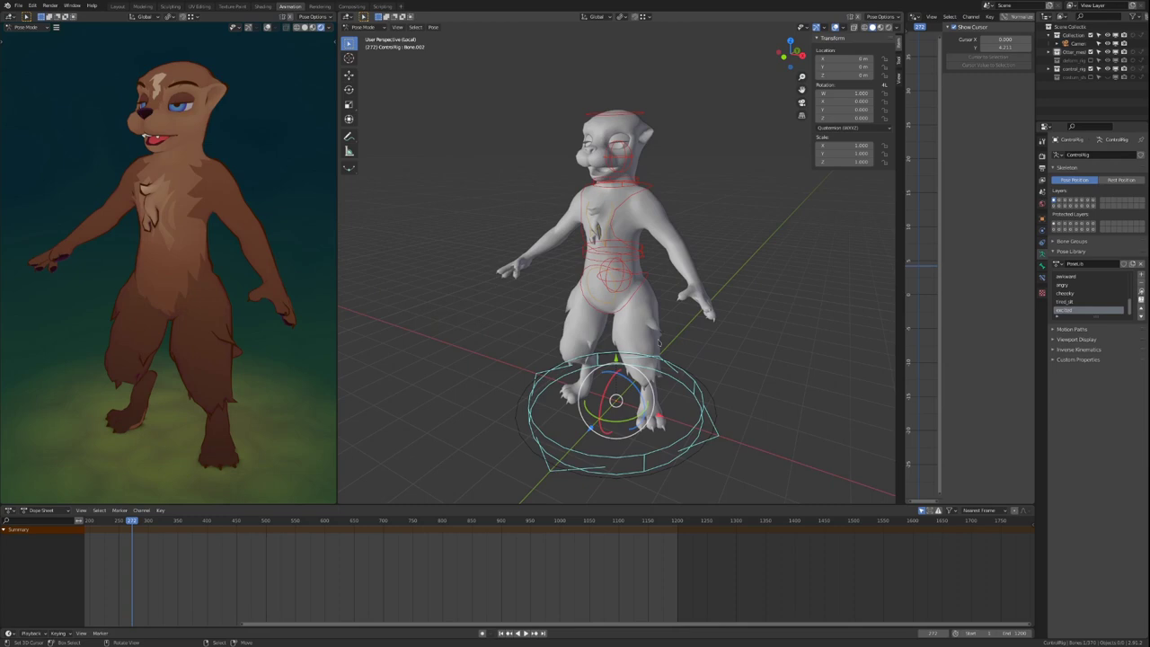
Step: Raise the large pivot ring about 2.2 m along Z to waist height and try a trackball rotation of the character
key("g")
key("z")
left_click(663, 216)
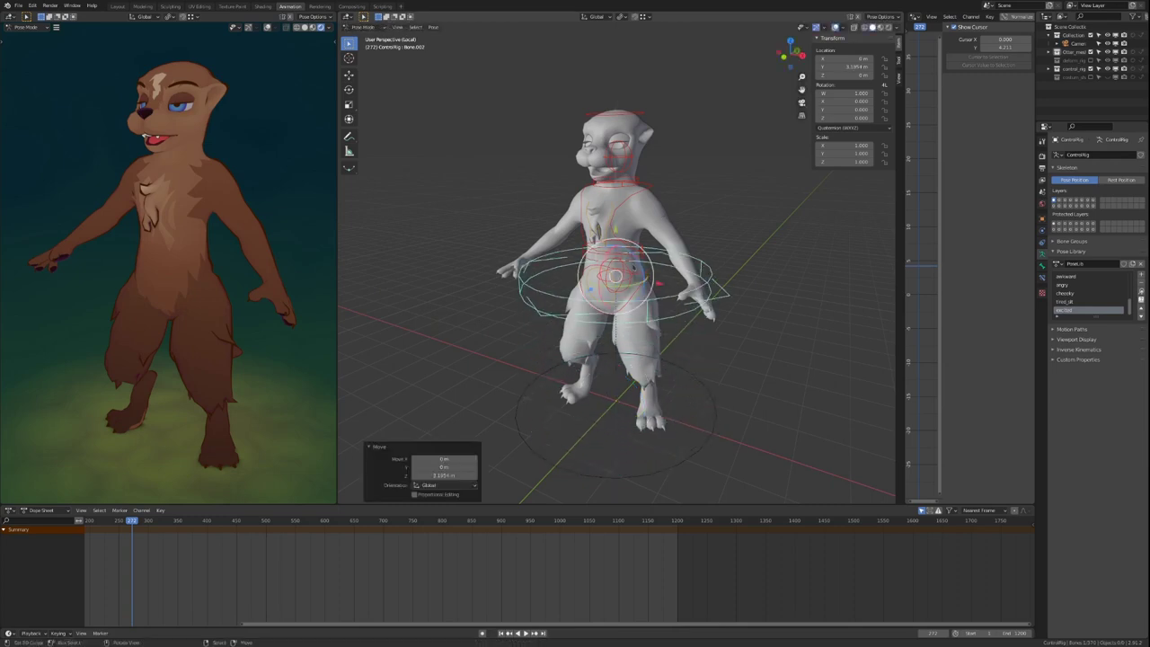
key("r")
key("r")
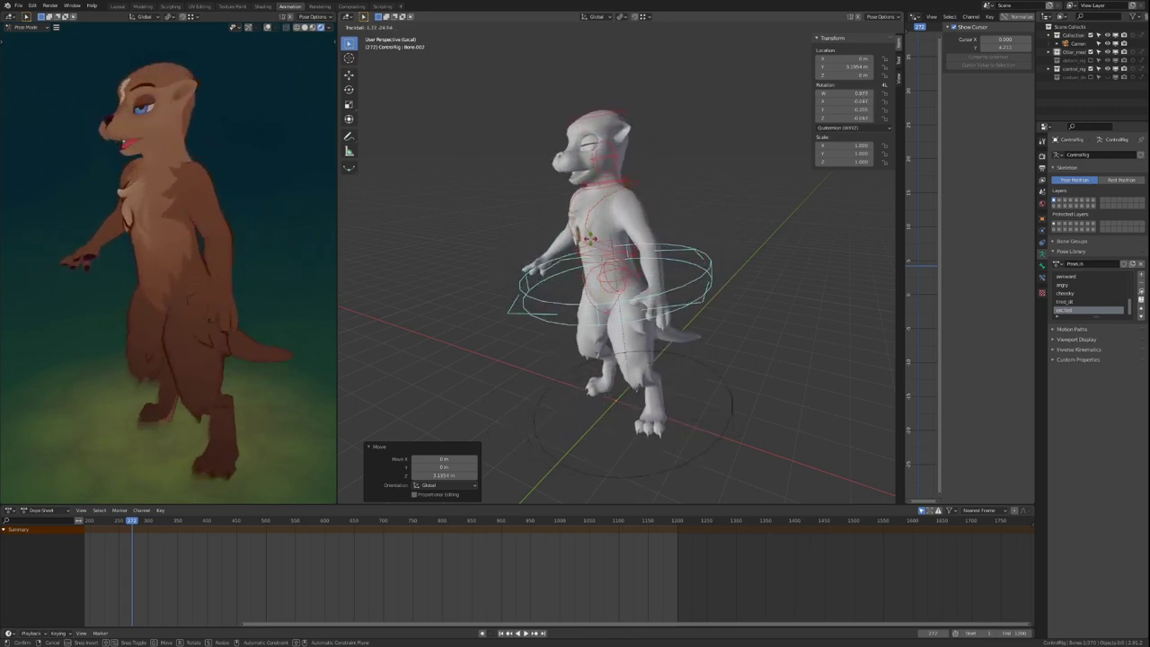
right_click(607, 254)
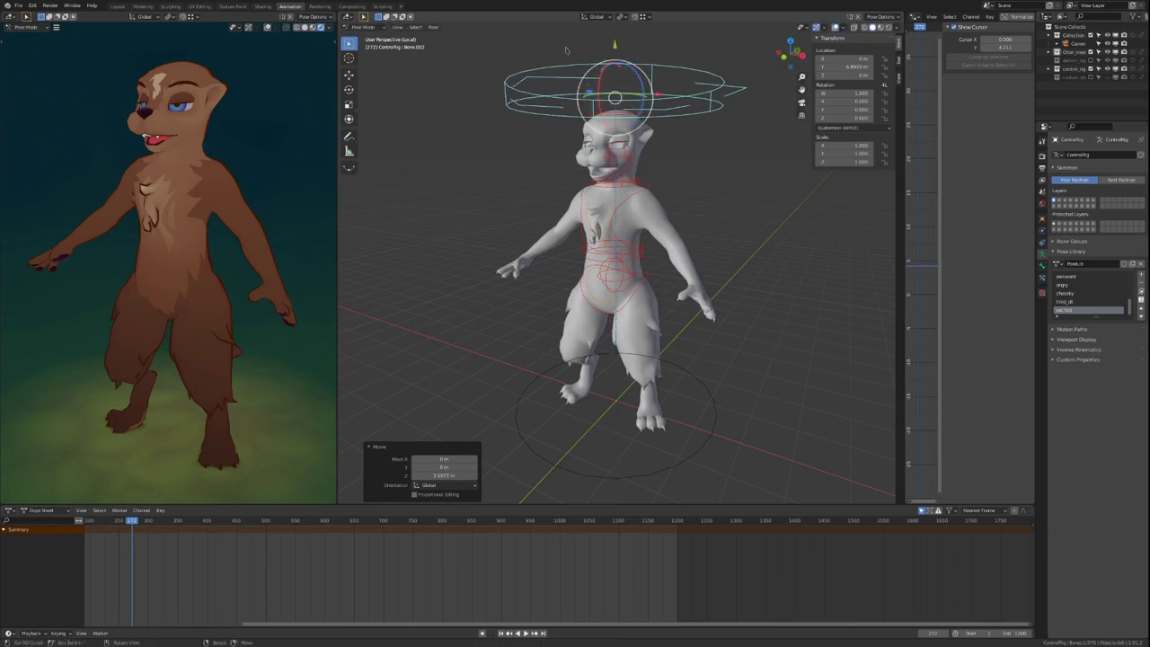
Step: Try a trackball rotation around the pivot ring placed above the head, and undo the ring's upward moves
key("r")
key("r")
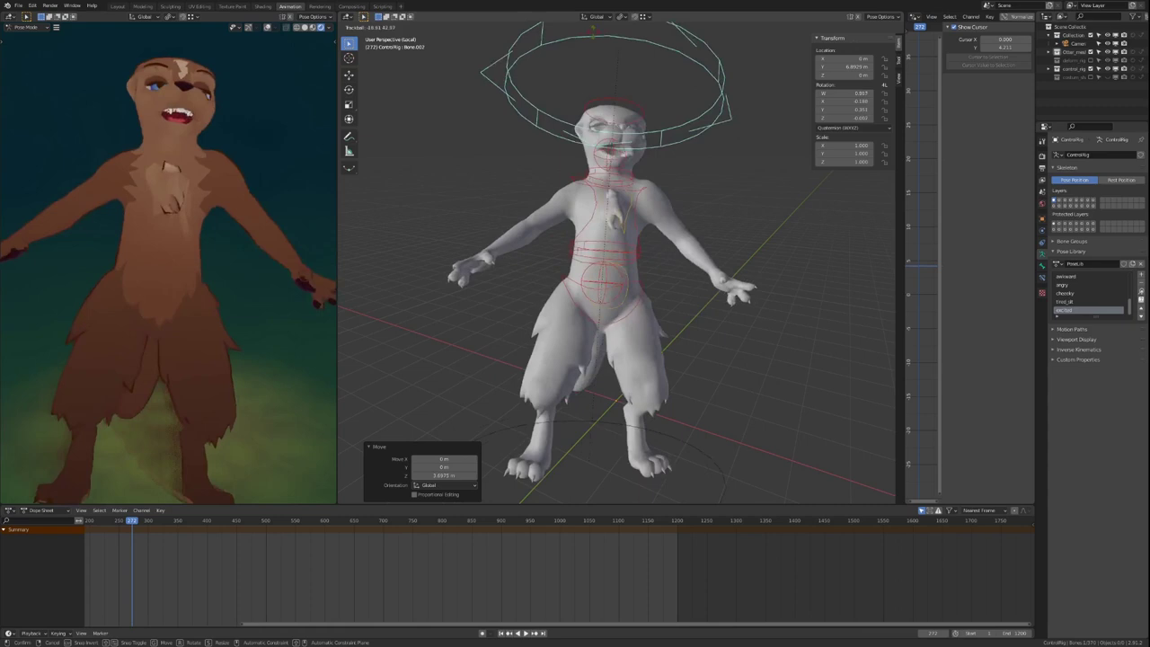
right_click(571, 79)
key("ctrl+z")
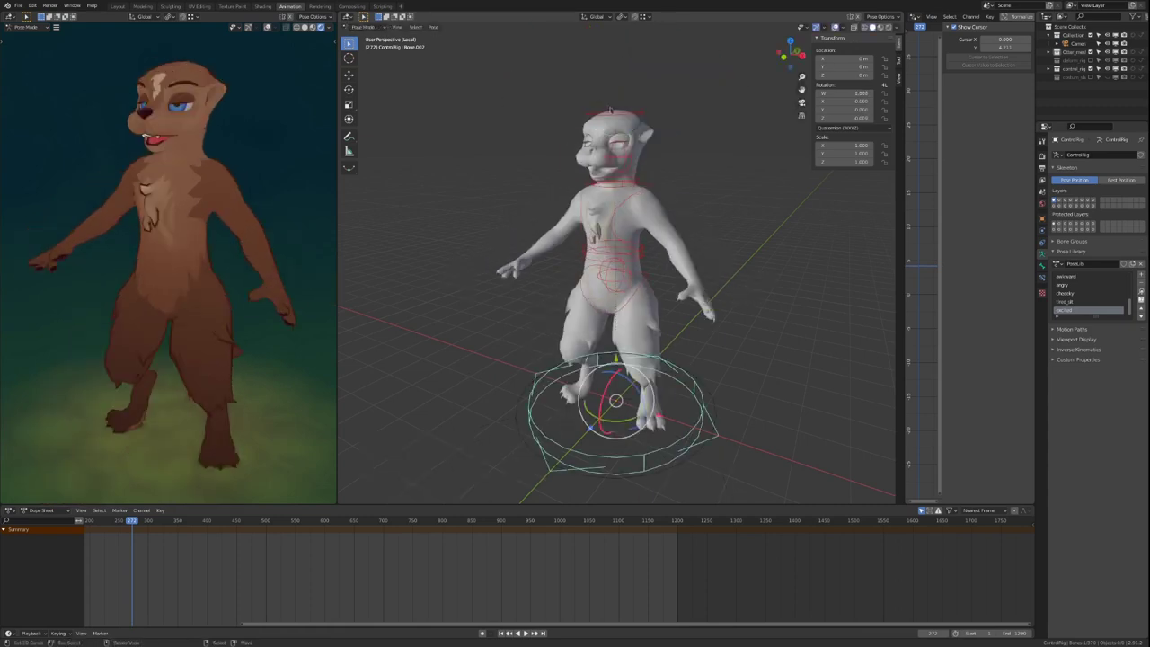
Step: Try turning the head about the global Z axis with the ring control above it
middle_click_drag(610, 110, 659, 221)
scroll(670, 126, "up", 4)
key("r")
key("z")
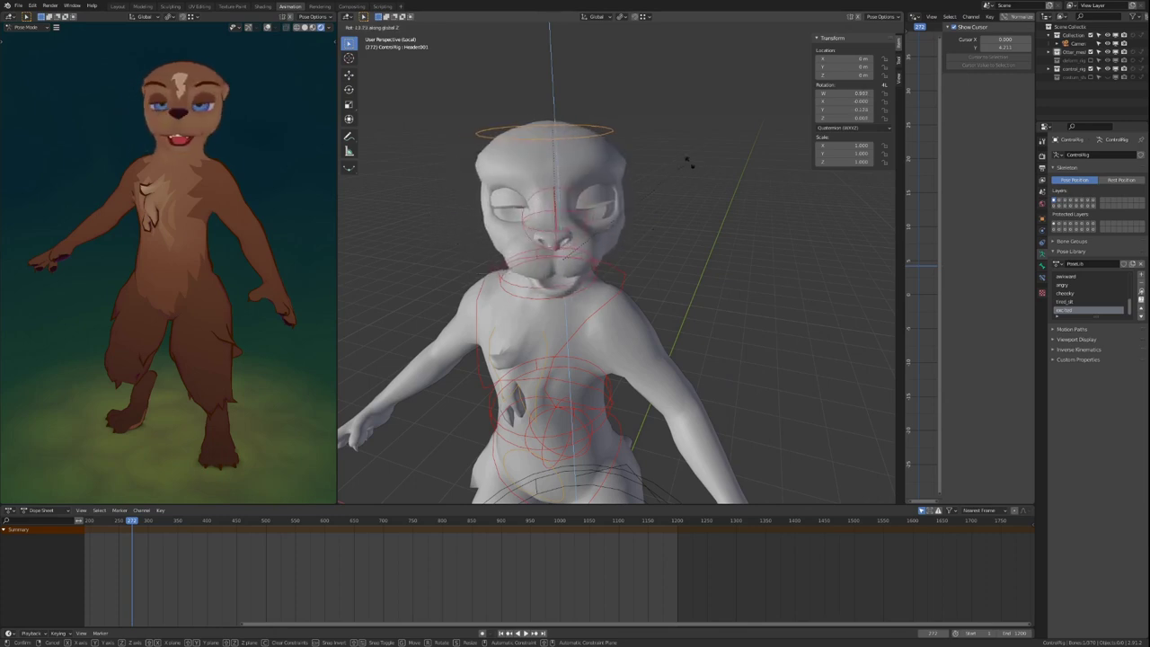
left_click(652, 215)
middle_click_drag(652, 215, 631, 204)
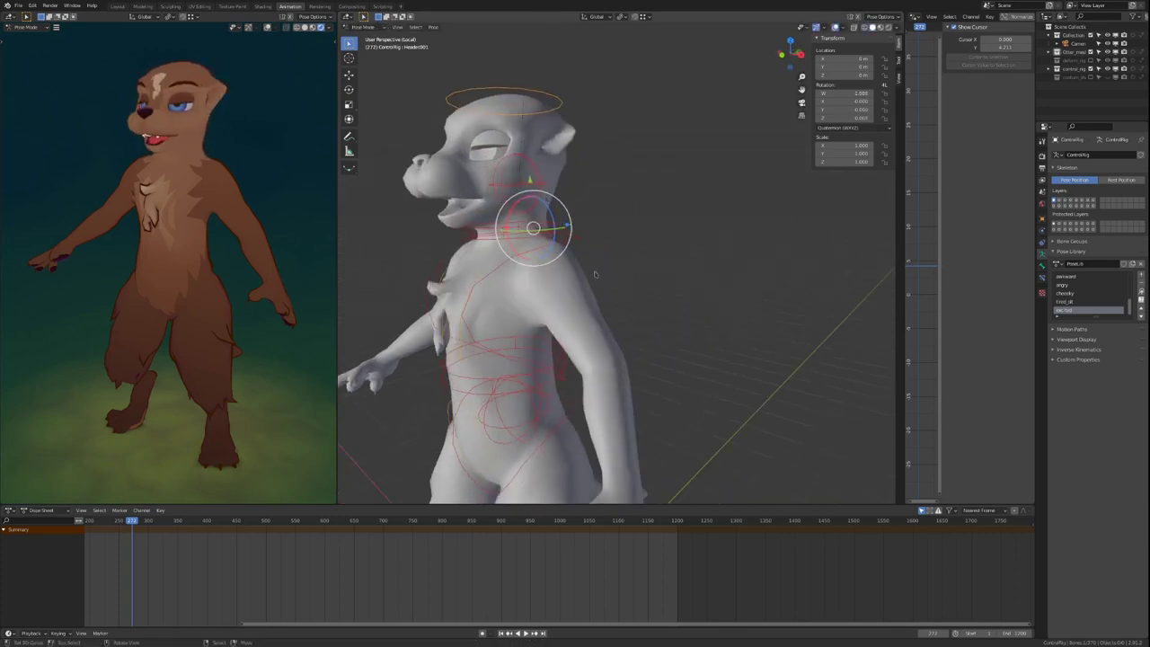
Step: Try a trackball rotation of the lower torso control around the hips
middle_click_drag(595, 274, 654, 297)
middle_click_drag(664, 354, 736, 224, "shift")
key("r")
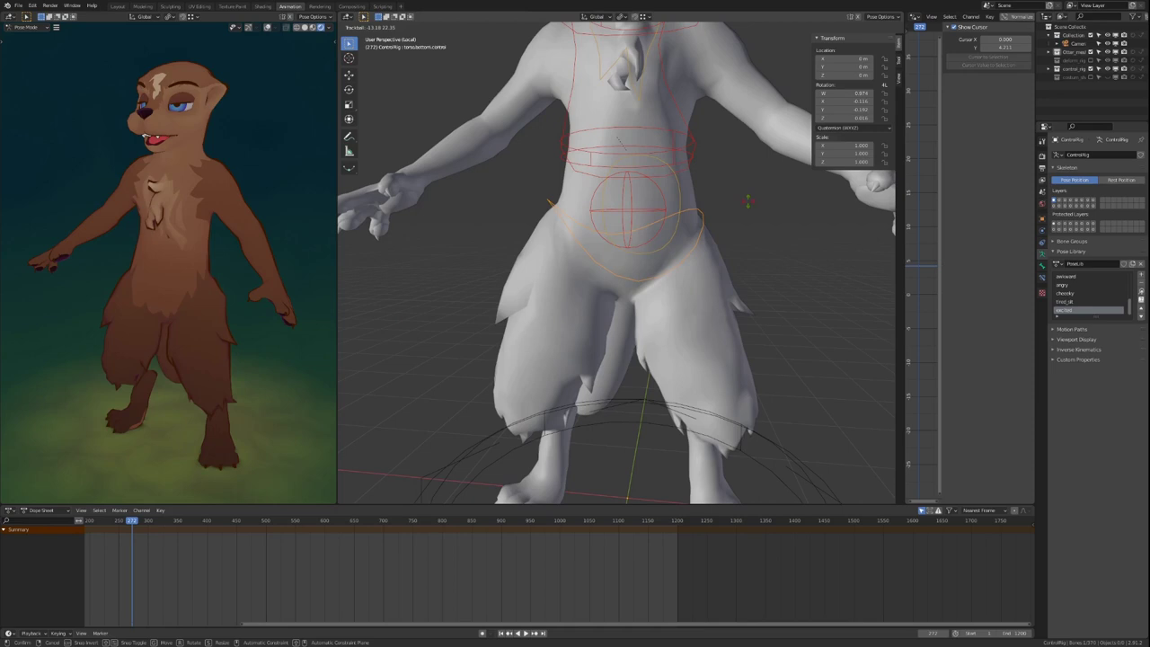
right_click(658, 142)
right_click(678, 137)
Step: Try moving the body with the torso pivot control at the waist, viewed from the side
mouse_move(685, 138)
middle_mouse_down()
mouse_move(722, 167)
mouse_move(665, 142)
mouse_move(705, 153)
mouse_move(681, 159)
middle_mouse_up()
key("g")
key("Escape")
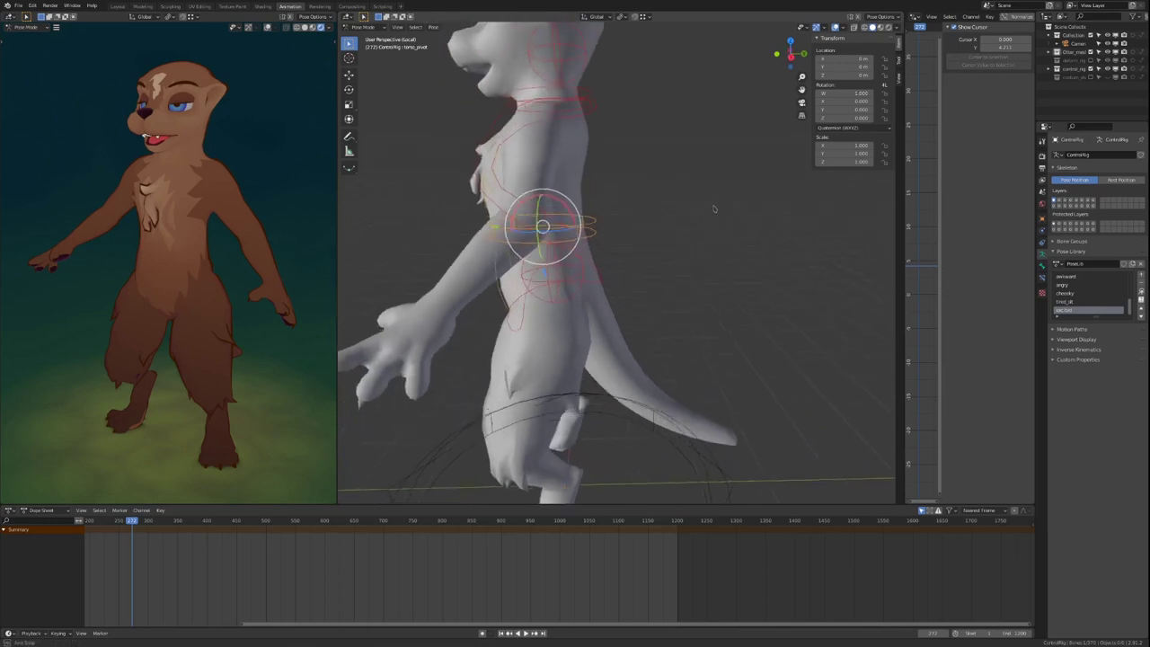
key("g")
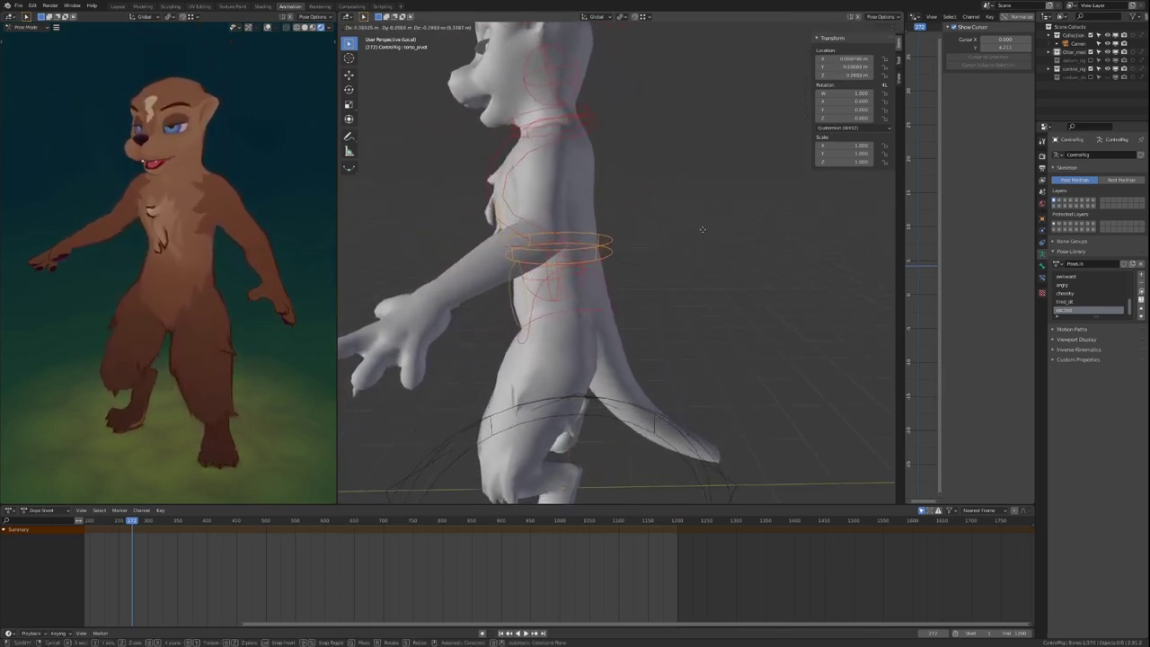
key("Escape")
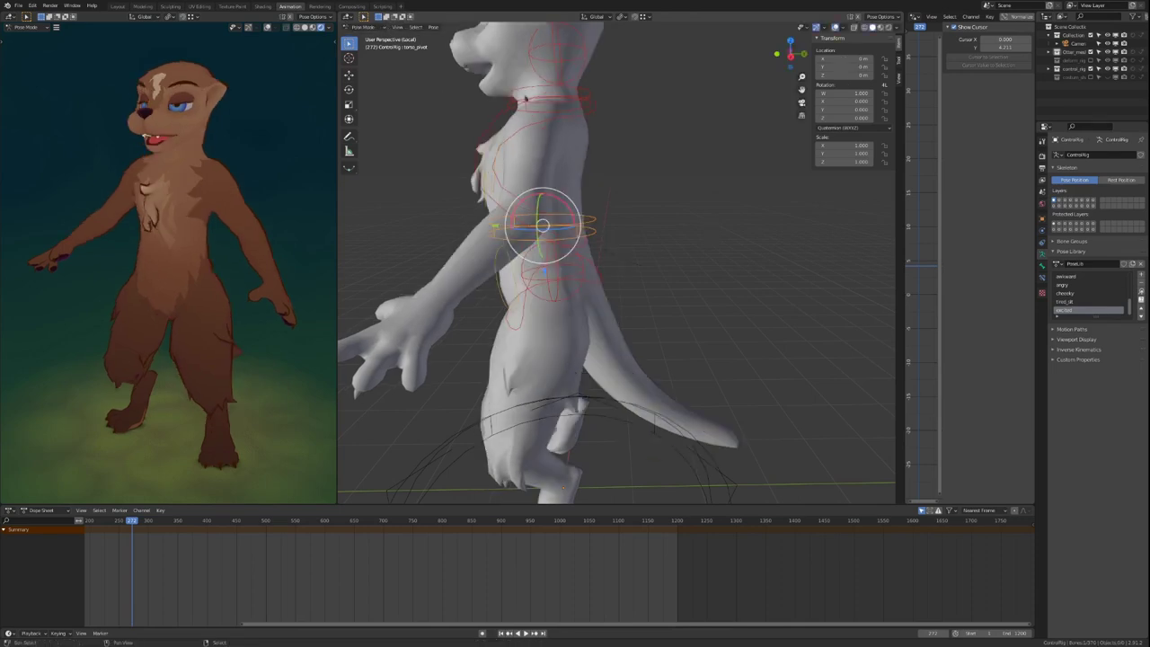
Step: Try bending the upper body far forward by rotating the upper torso control
middle_click_drag(526, 98, 534, 159)
key("r")
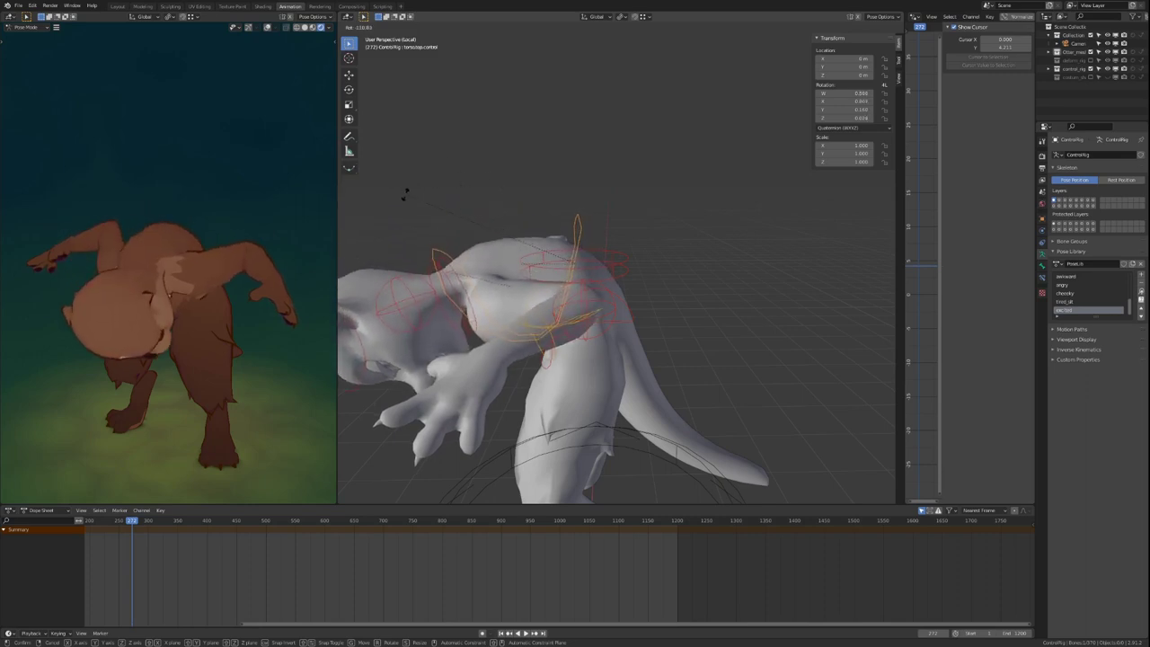
right_click(406, 194)
Step: Turn the head with a trackball rotation of its ring control and tilt it sideways with a second rotation
middle_click_drag(594, 158, 613, 245, "shift")
mouse_move(557, 230)
middle_mouse_down()
mouse_move(613, 227)
mouse_move(647, 184)
mouse_move(566, 216)
middle_mouse_up()
scroll(621, 180, "up", 4)
middle_click_drag(566, 215, 652, 187, "shift")
scroll(653, 186, "down", 3)
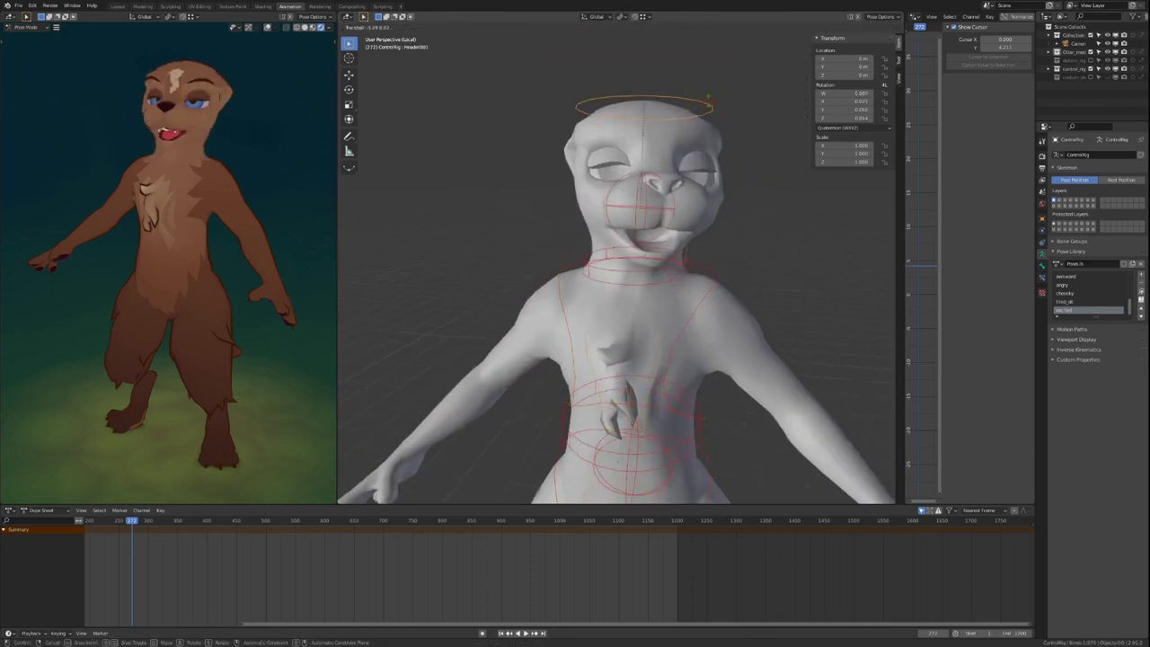
left_click(695, 97)
key("r")
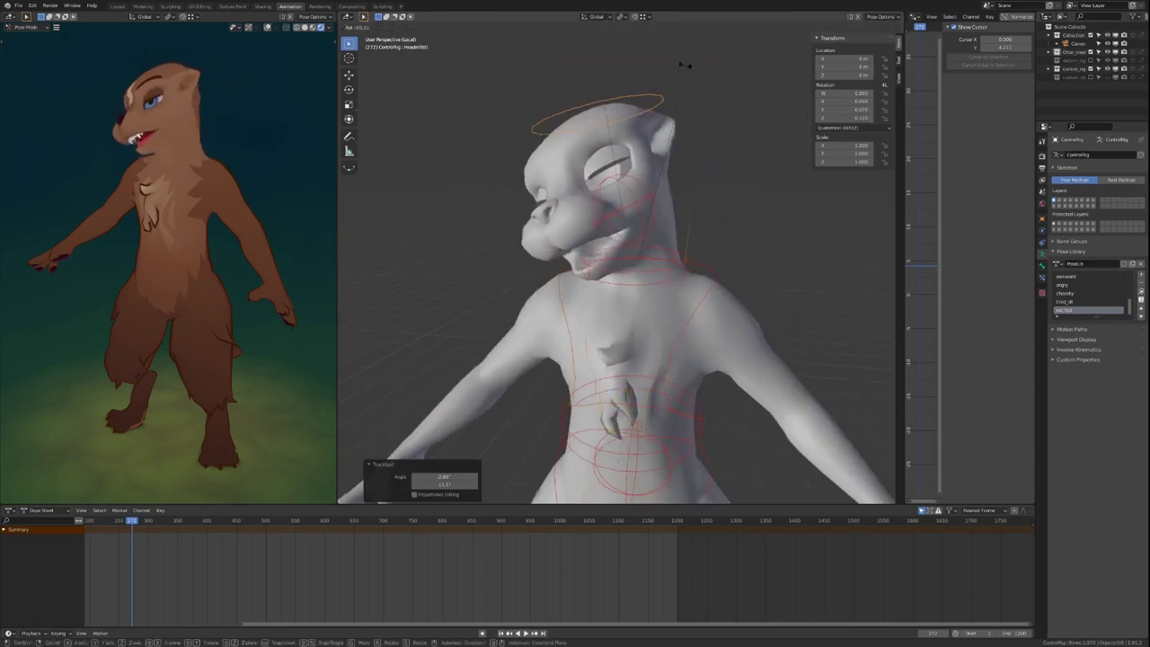
left_click(682, 64)
Step: Shift the round control inside the head slightly and scale it to about 1.044
middle_click_drag(640, 107, 688, 187)
scroll(715, 155, "up", 3)
right_click(704, 177)
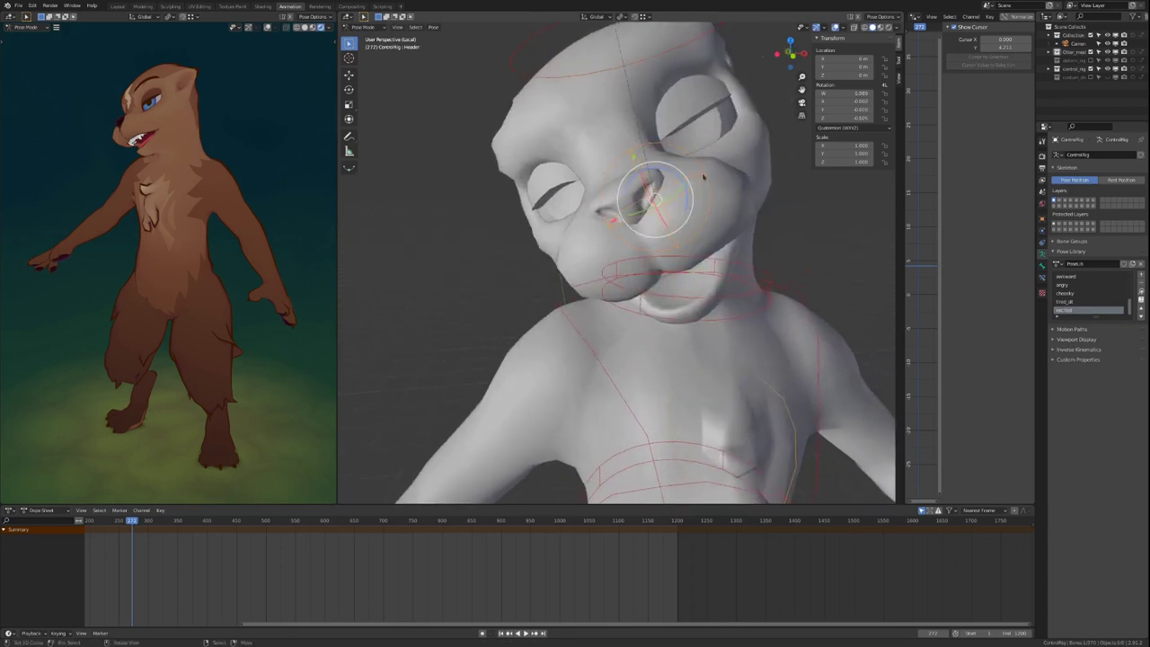
left_click(703, 172)
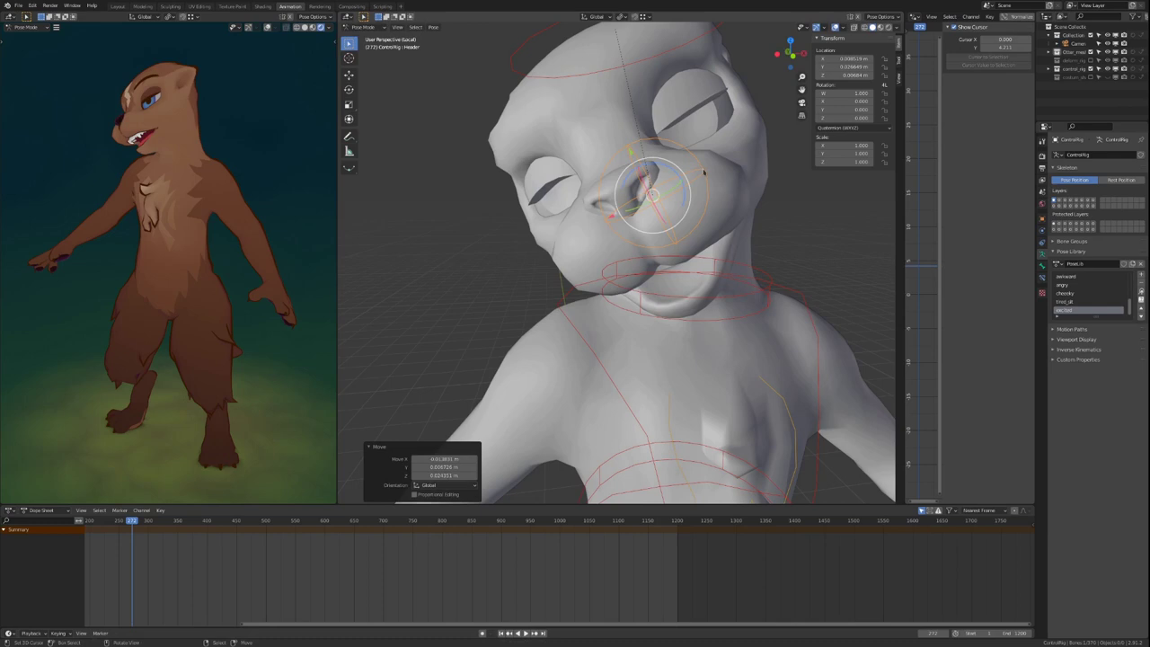
middle_click_drag(706, 173, 690, 179)
key("s")
left_click(695, 179)
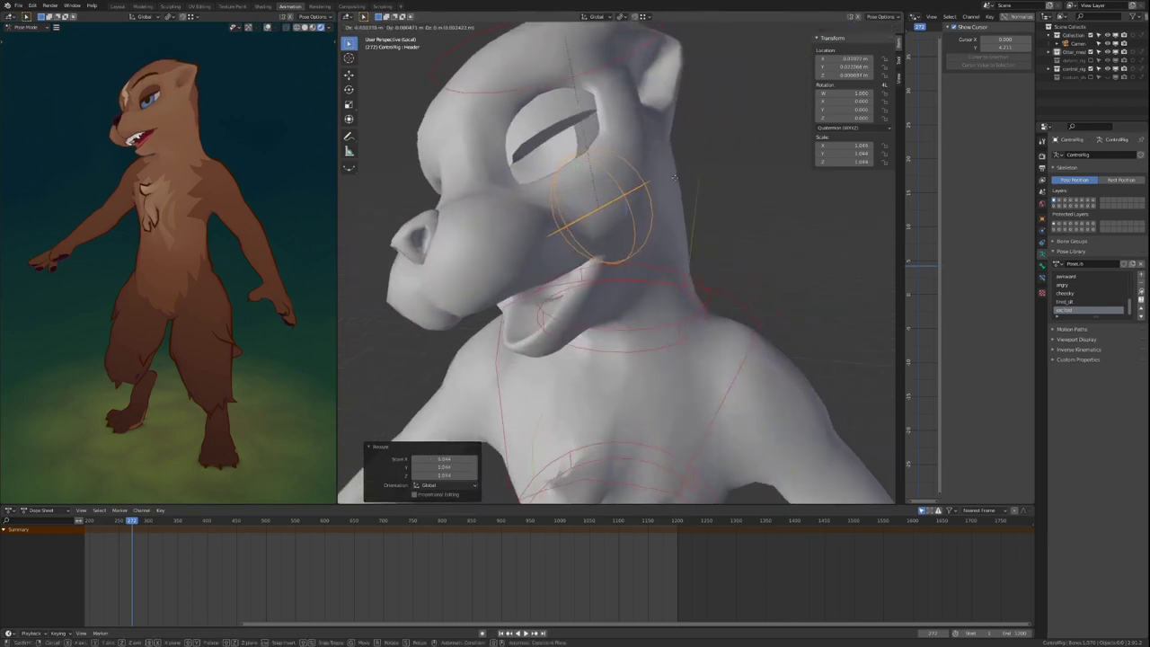
left_click(663, 184)
Step: Scale the head's ring control down to about 0.95
scroll(647, 146, "down", 2)
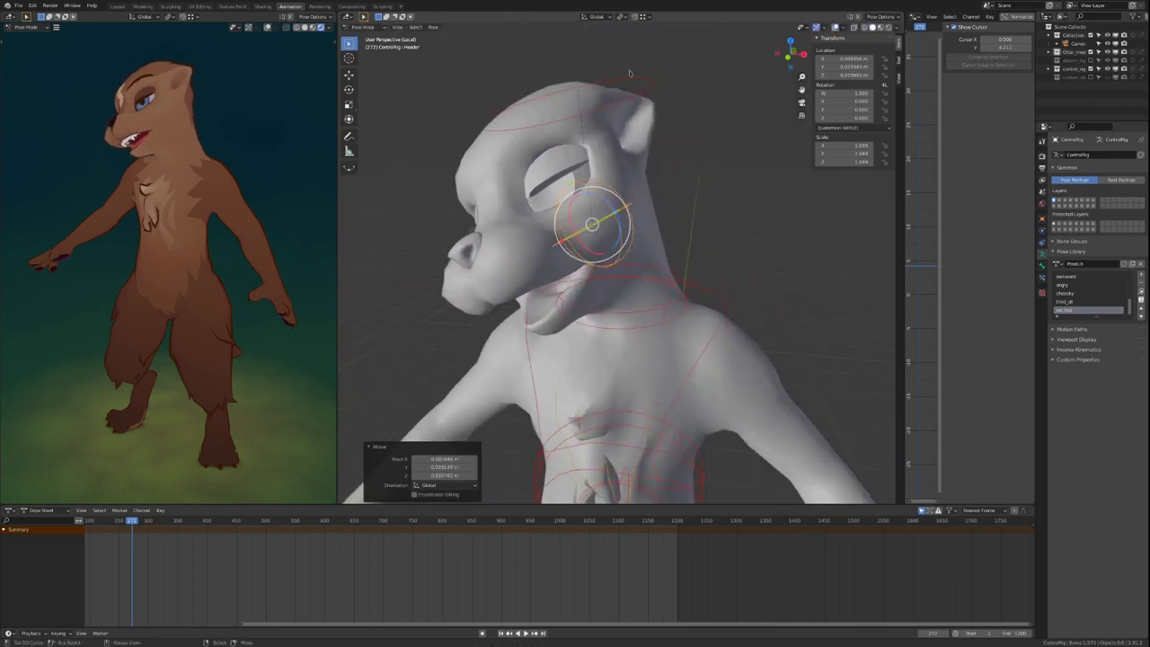
left_click(630, 74)
key("s")
left_click(683, 157)
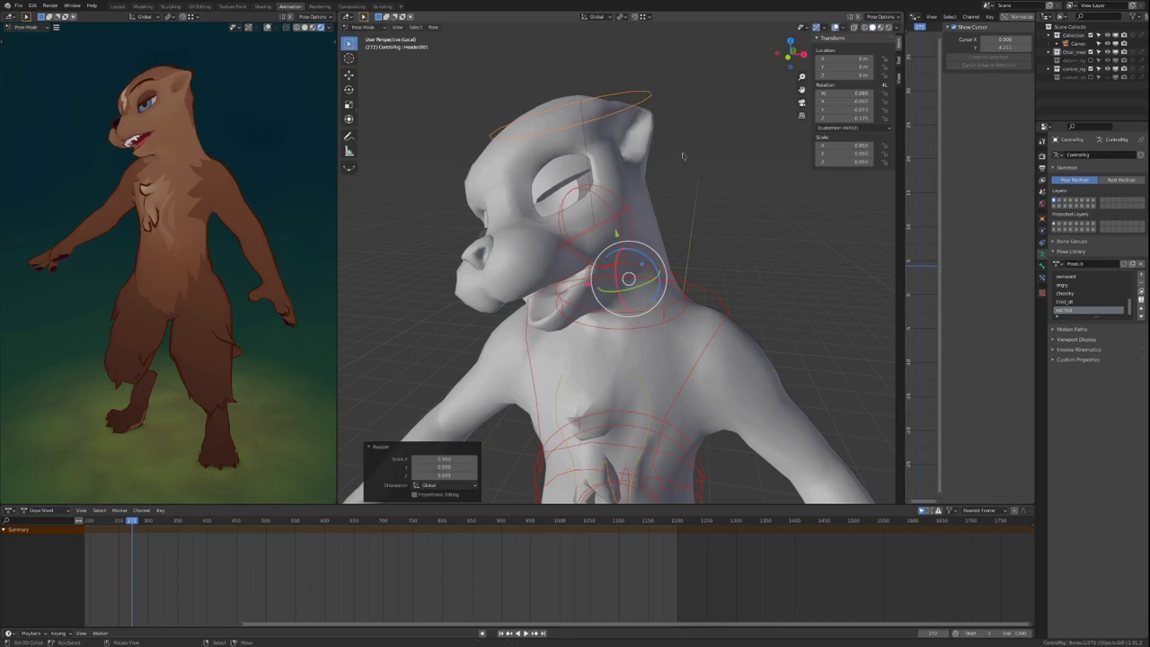
Step: Clear the rotation of all body controls and deselect them
scroll(684, 155, "down", 1)
key("a")
key("alt+r")
scroll(741, 246, "down", 1)
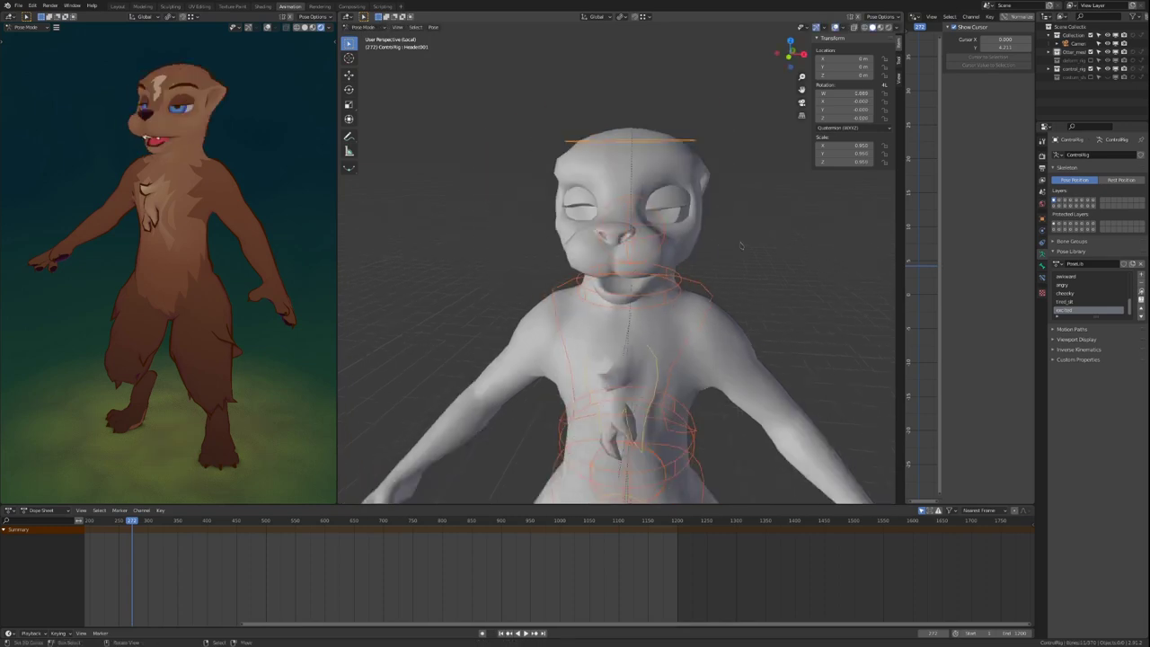
scroll(741, 245, "down", 3)
middle_click_drag(741, 245, 738, 152)
key("alt+a")
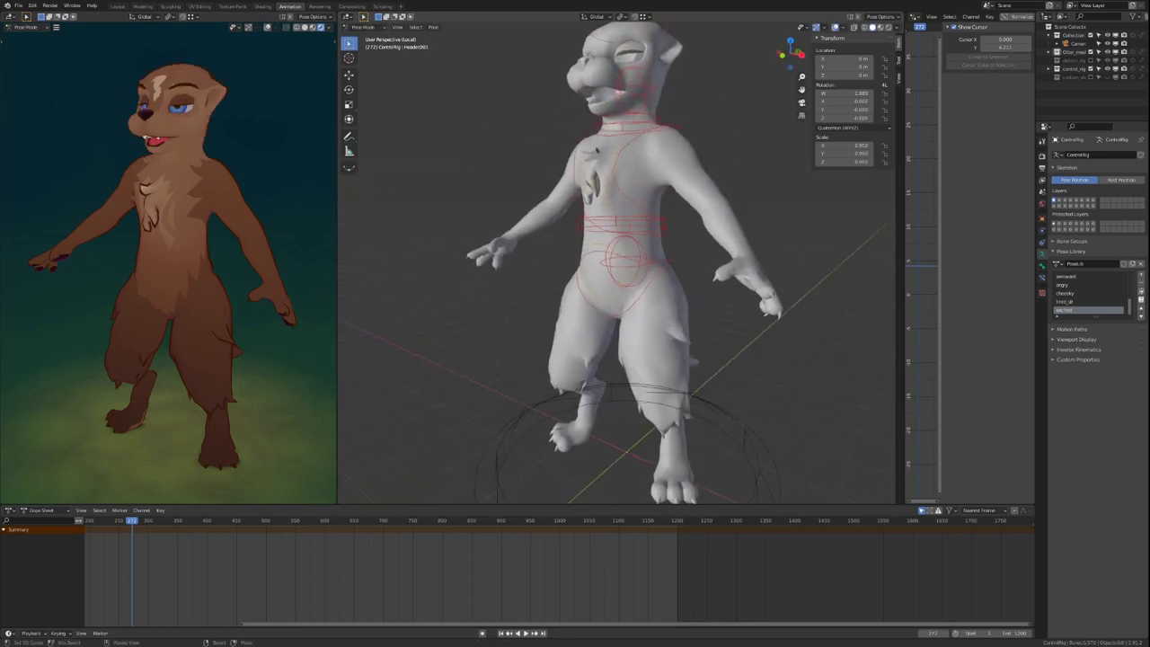
Step: Show the otter skin's Breathe shape key, and try rotating the chest control
right_click(615, 151)
middle_click_drag(616, 151, 644, 161)
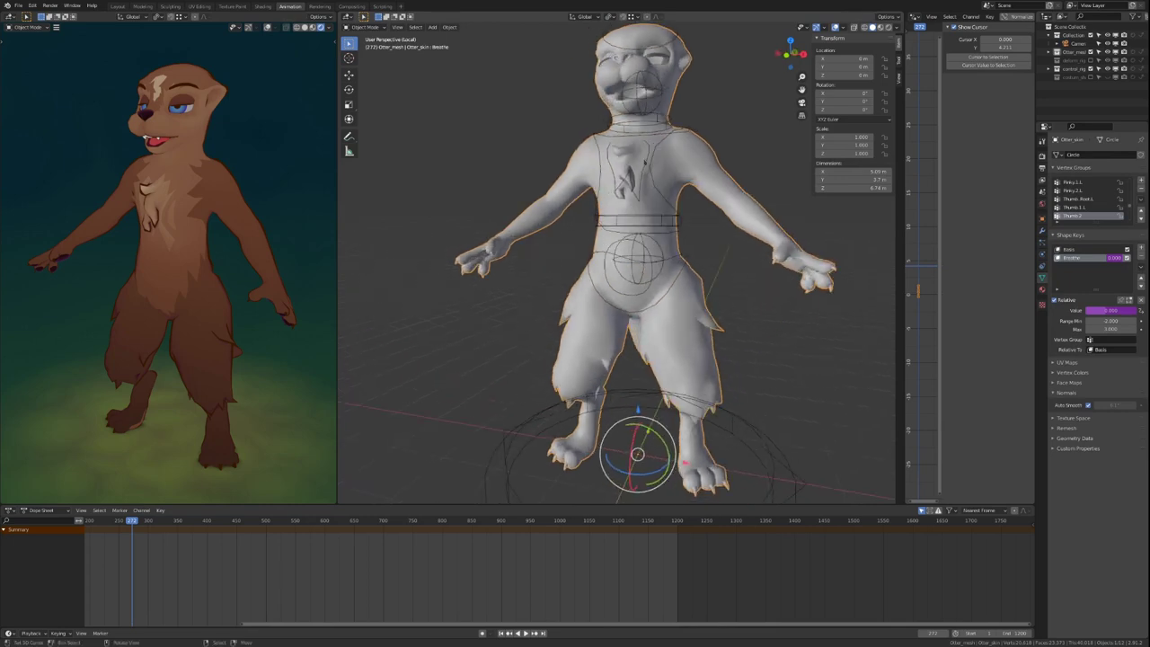
middle_click_drag(662, 202, 689, 220)
right_click(665, 199)
key("r")
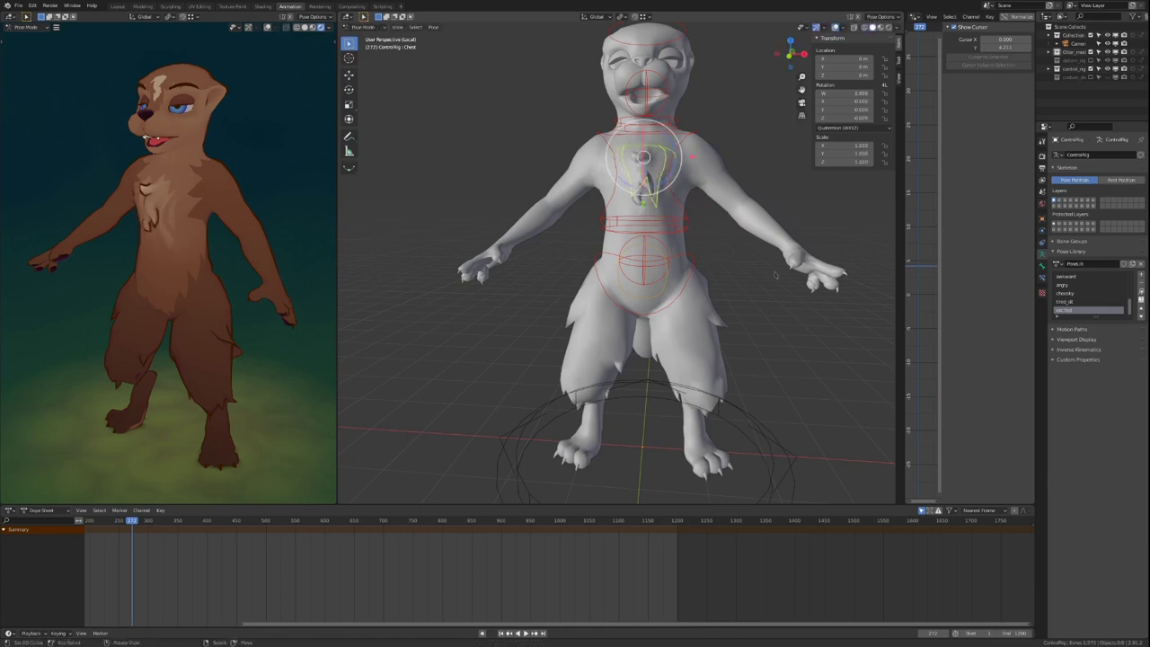
Step: Display only the left leg's control layer and move the left paw's IK control about 1.64 m forward and slightly down
left_click(1059, 202)
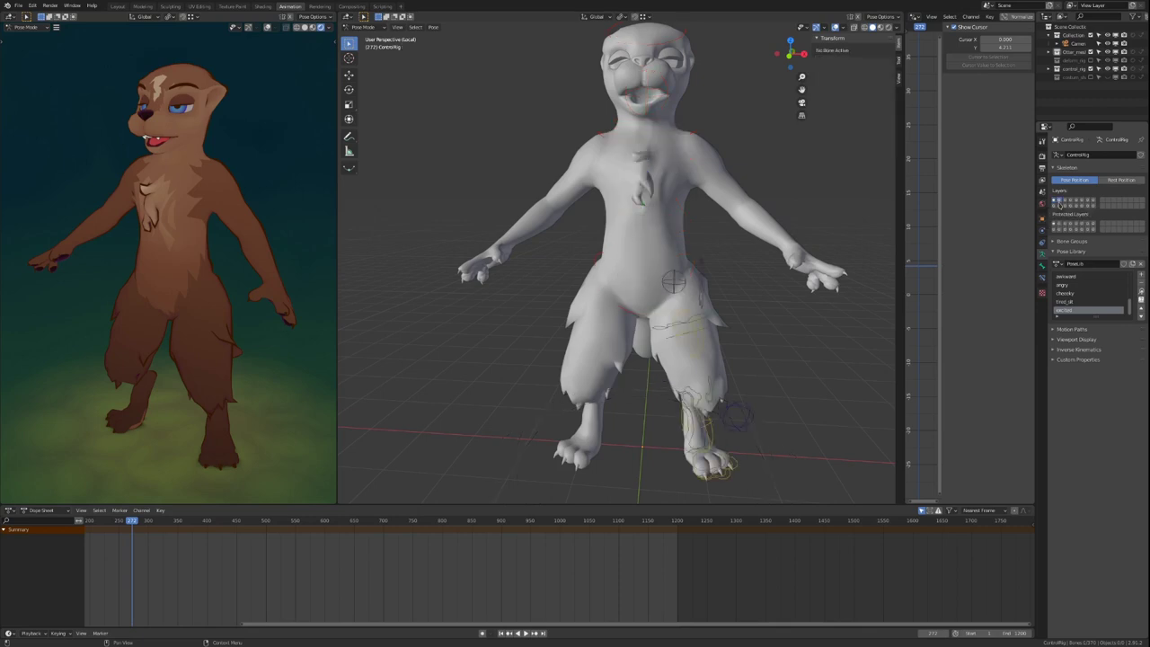
middle_click_drag(780, 289, 665, 346)
mouse_move(665, 346)
middle_mouse_down("shift")
mouse_move(767, 174)
mouse_move(716, 286)
mouse_move(680, 301)
mouse_move(632, 353)
mouse_move(662, 359)
middle_mouse_up("shift")
right_click(674, 320)
key("g")
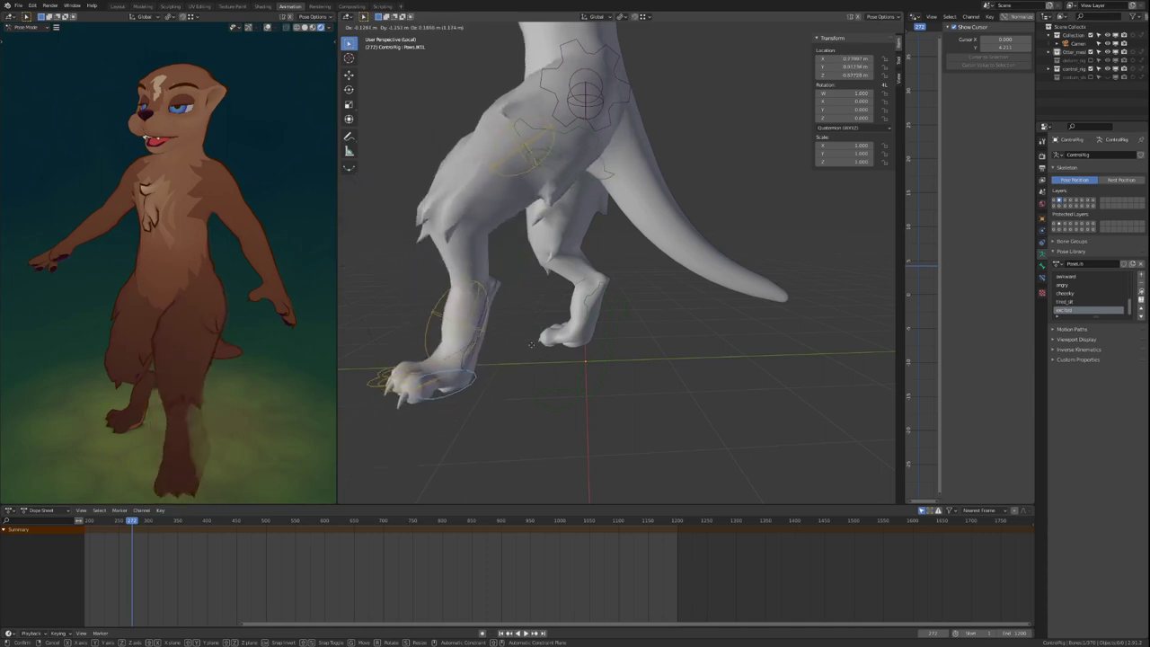
left_click(488, 405)
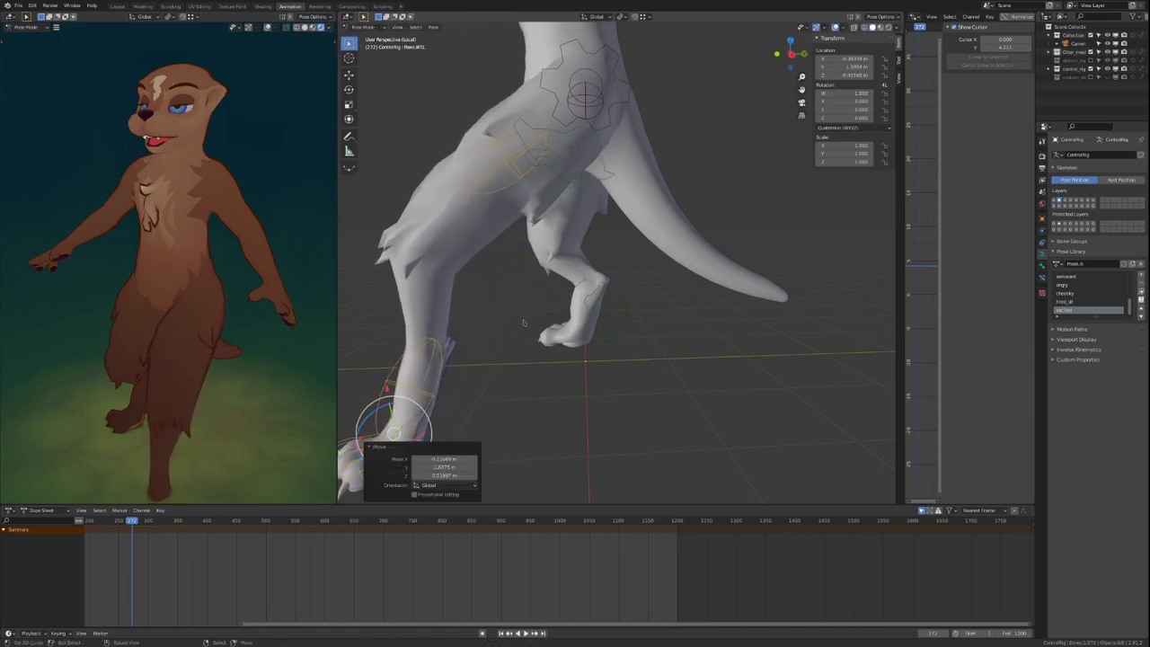
Step: Rotate the left foot's heel control by about 41° around the ball of the foot
middle_click_drag(488, 404, 561, 332, "shift")
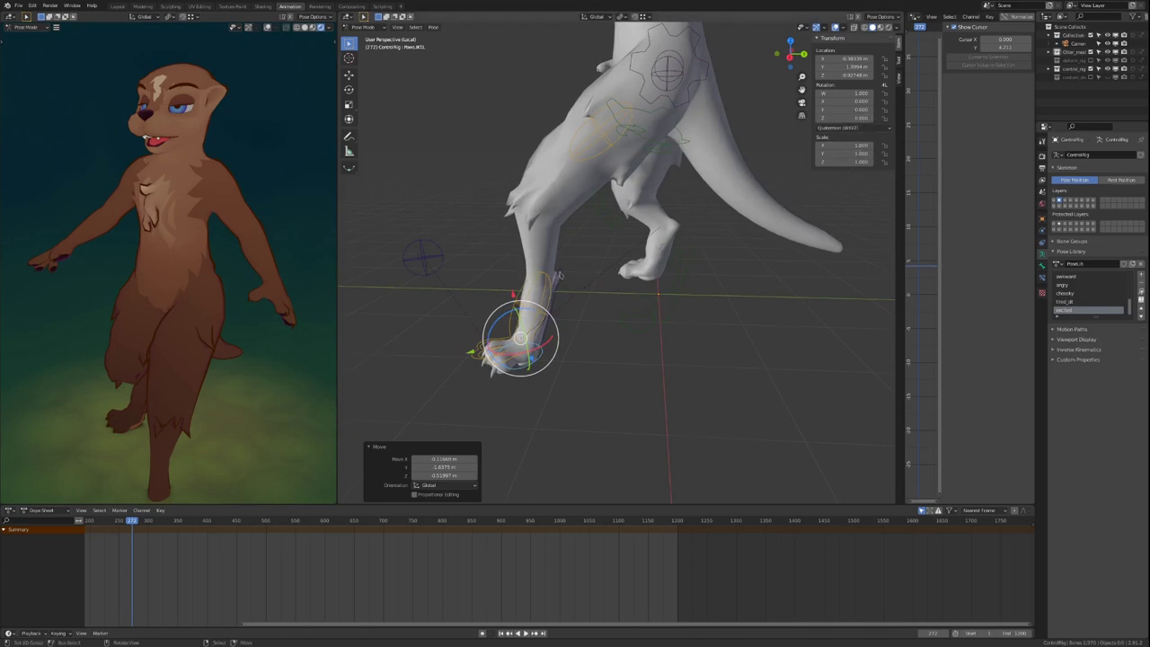
left_click(559, 275)
key("r")
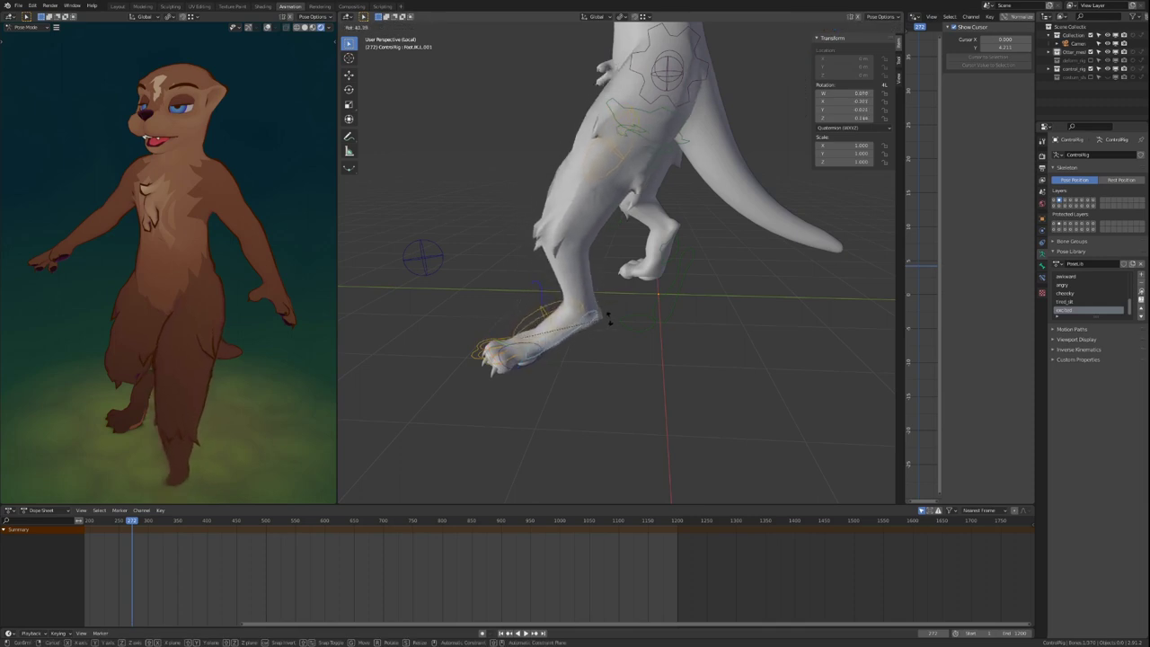
left_click(609, 325)
middle_click_drag(609, 326, 517, 358)
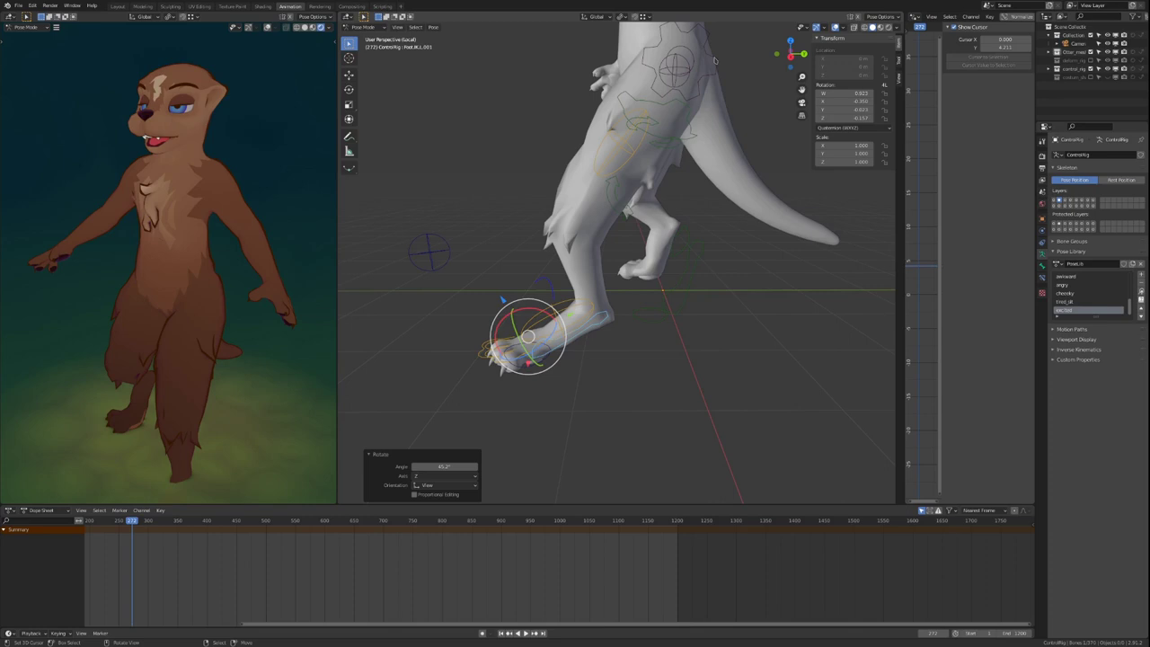
Step: Adjust the left leg's IK chain length on the gear-shaped control at the hip
left_click(674, 70)
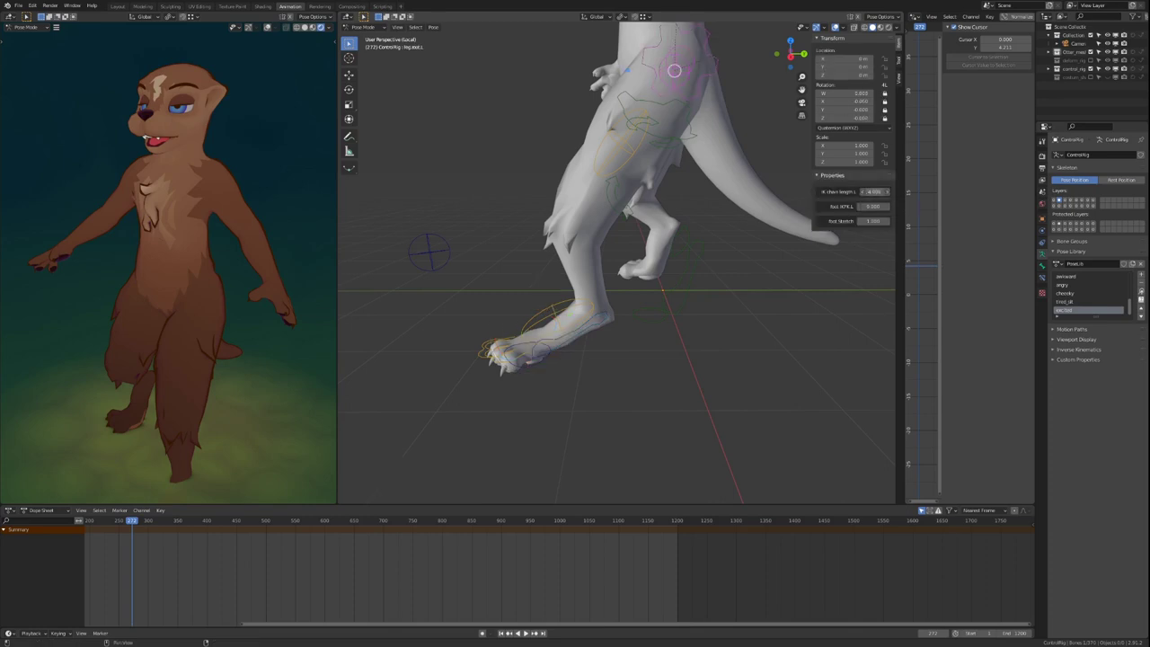
left_click_drag(873, 192, 886, 192)
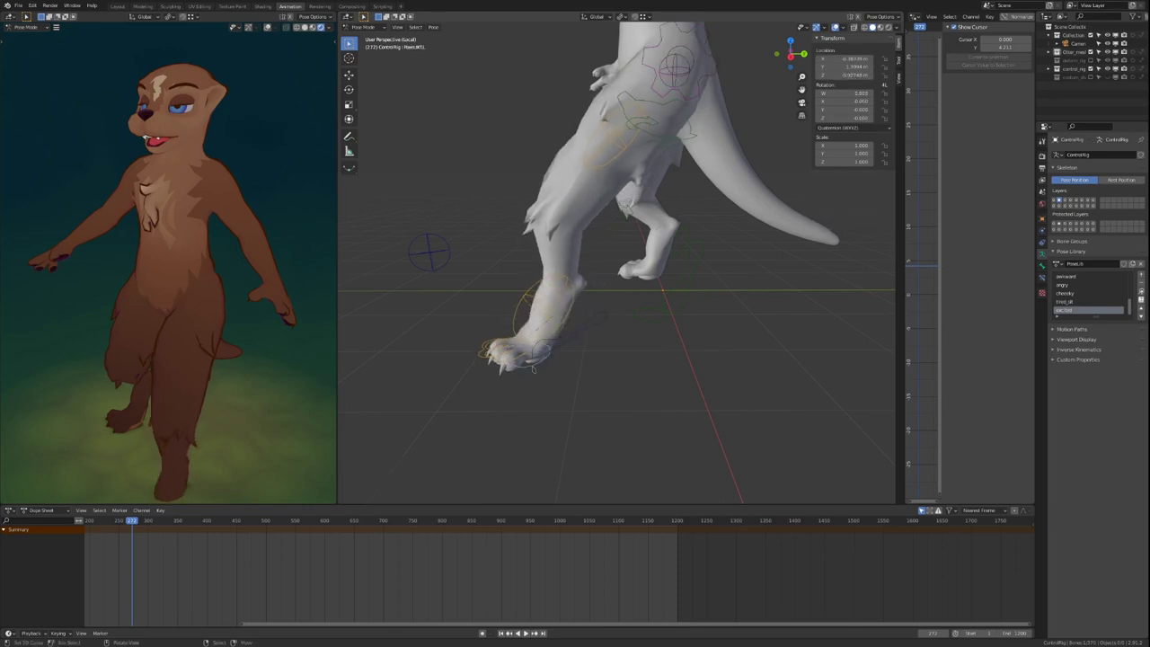
Step: Move the left paw's IK control around to swing the leg, and try moving the left knee's pole control
key("g")
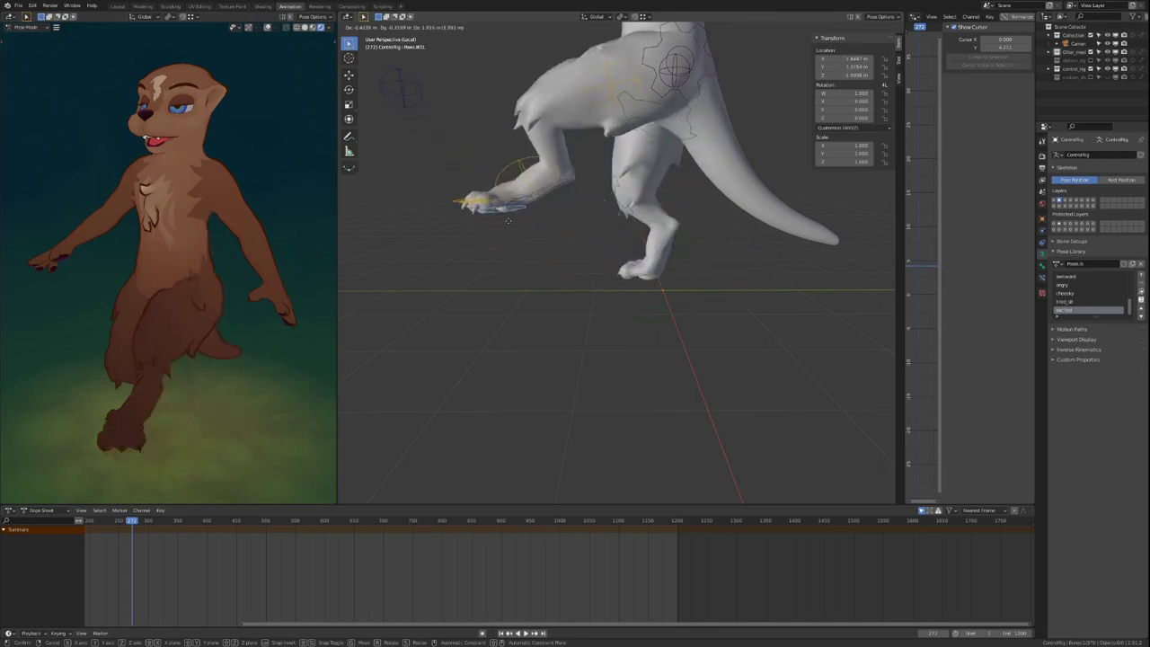
left_click(566, 309)
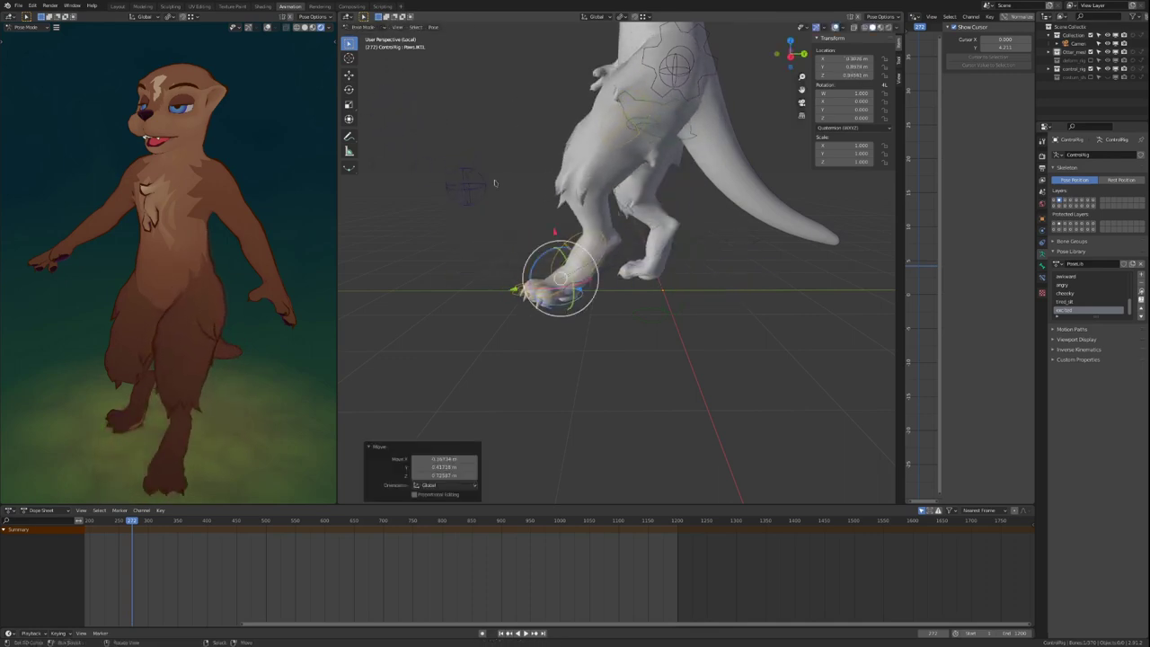
right_click(473, 186)
middle_click_drag(531, 187, 683, 197)
key("g")
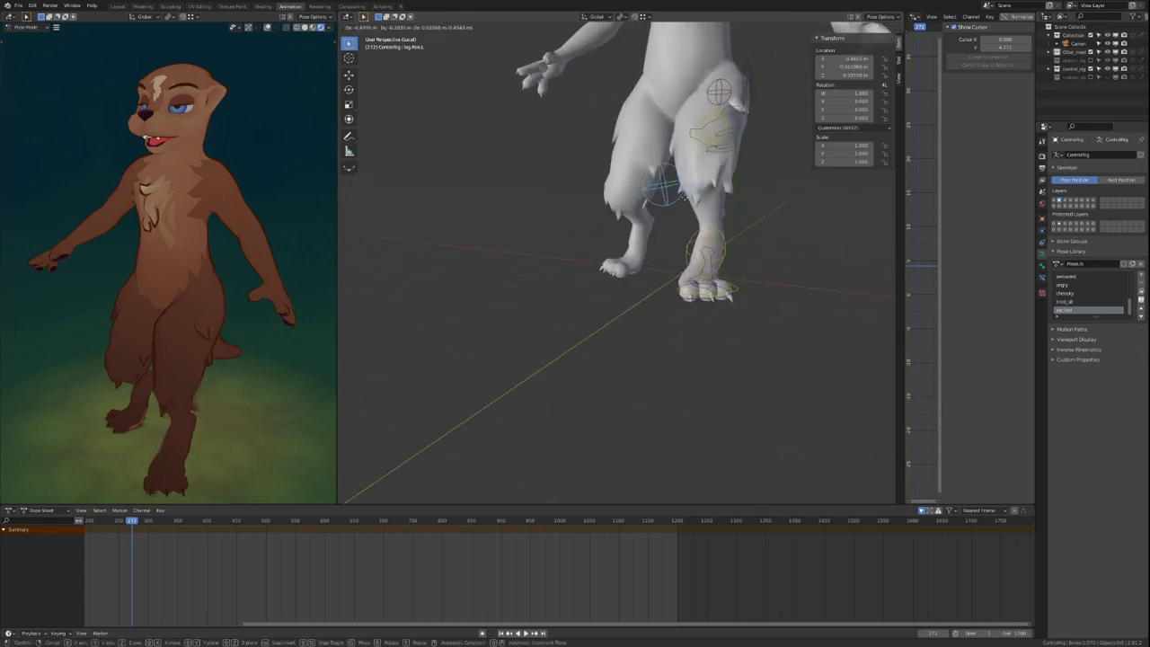
right_click(791, 197)
middle_click_drag(791, 200, 783, 253)
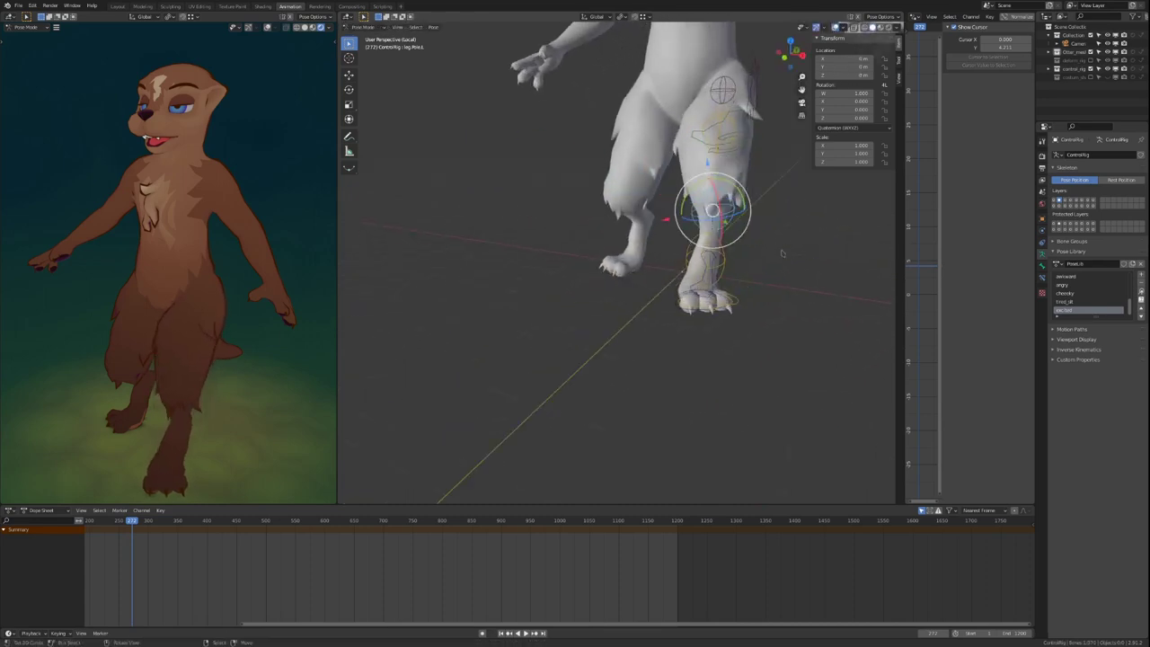
Step: Rotate the left paw's IK control around the global Z axis to turn the foot
middle_click_drag(665, 321, 770, 326)
right_click(728, 325)
scroll(729, 325, "down", 3)
key("r")
key("z")
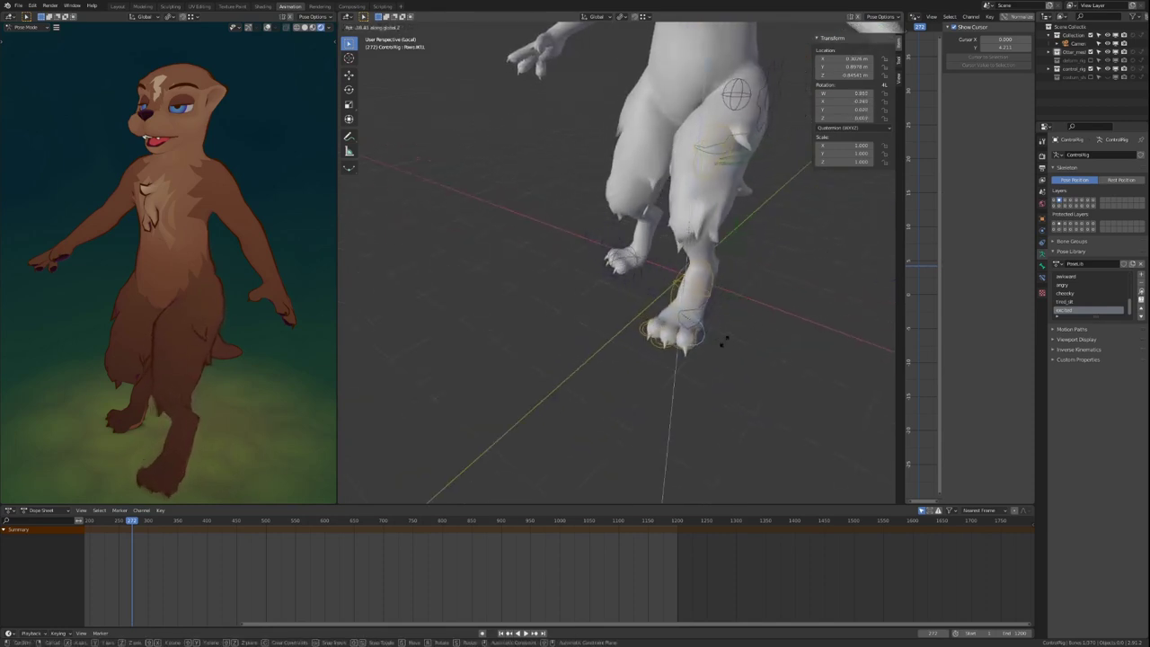
left_click(762, 297)
Step: Clear the left paw IK control's location and move it down about 1.17 m to stretch the leg
middle_click_drag(761, 297, 695, 292)
key("alt+g")
key("g")
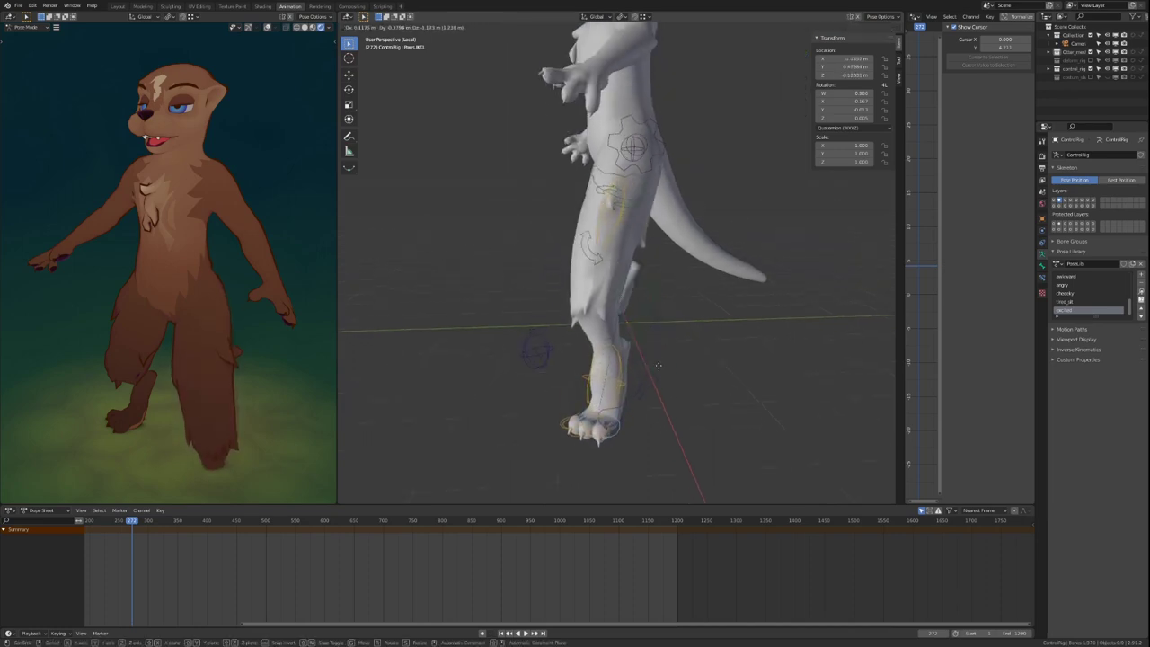
left_click(667, 362)
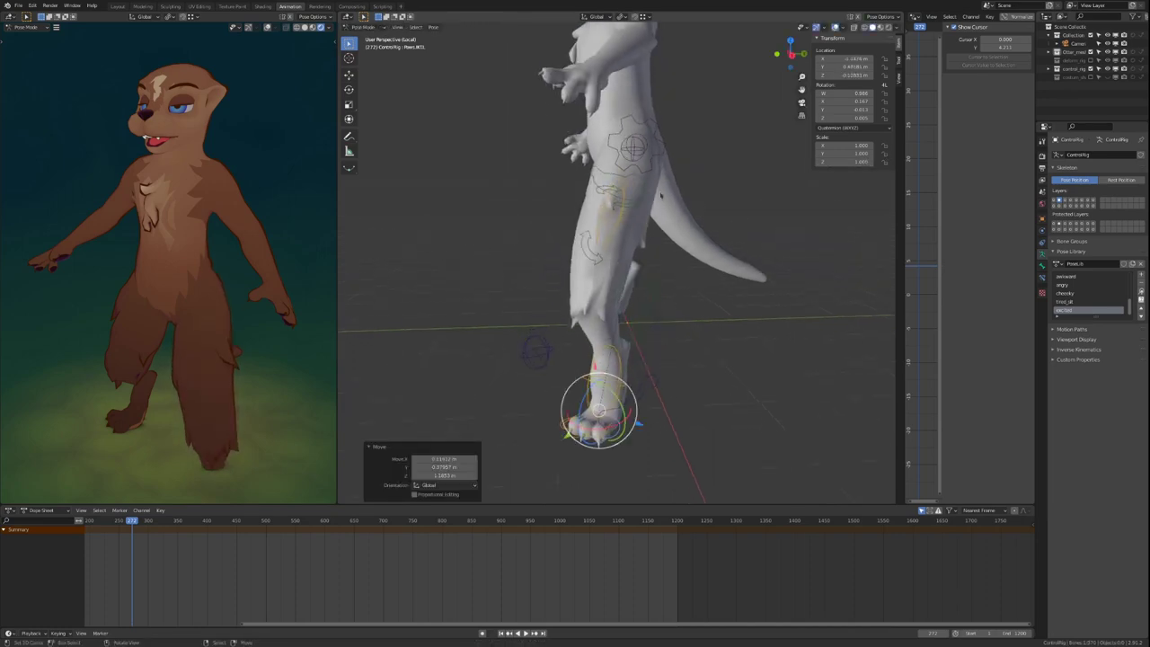
Step: On the left hip's gear-shaped control, set Foot Stretch to 0 and raise the foot's IKFK value to switch the leg to FK
left_click(655, 131)
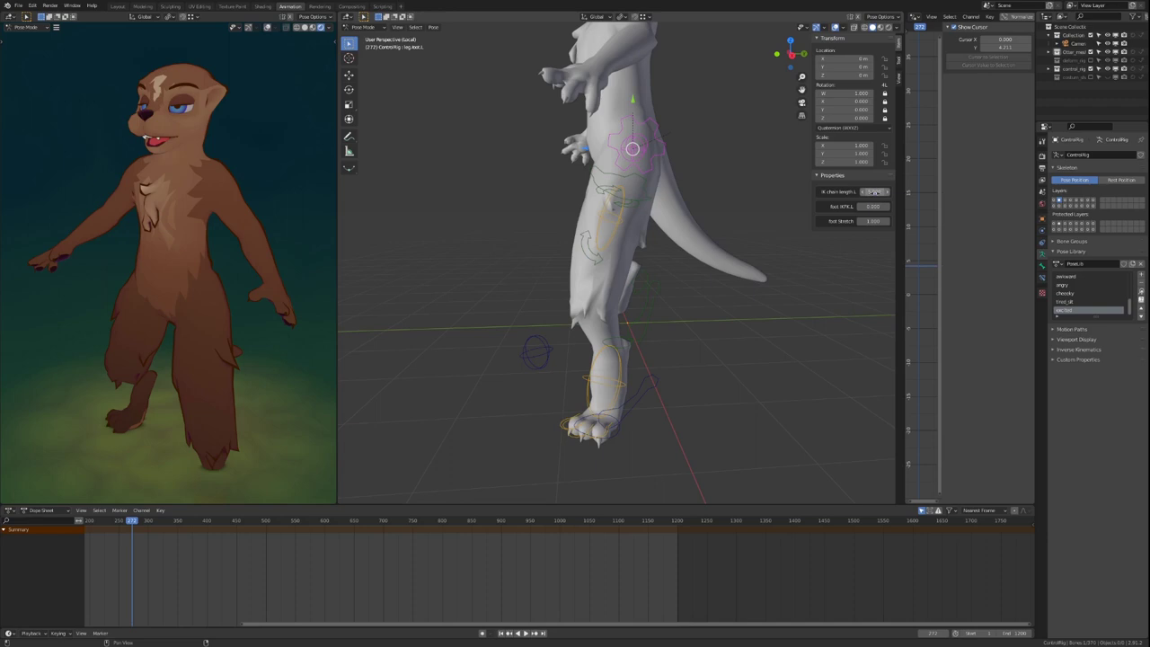
left_click_drag(873, 221, 846, 221)
middle_click_drag(673, 225, 676, 233)
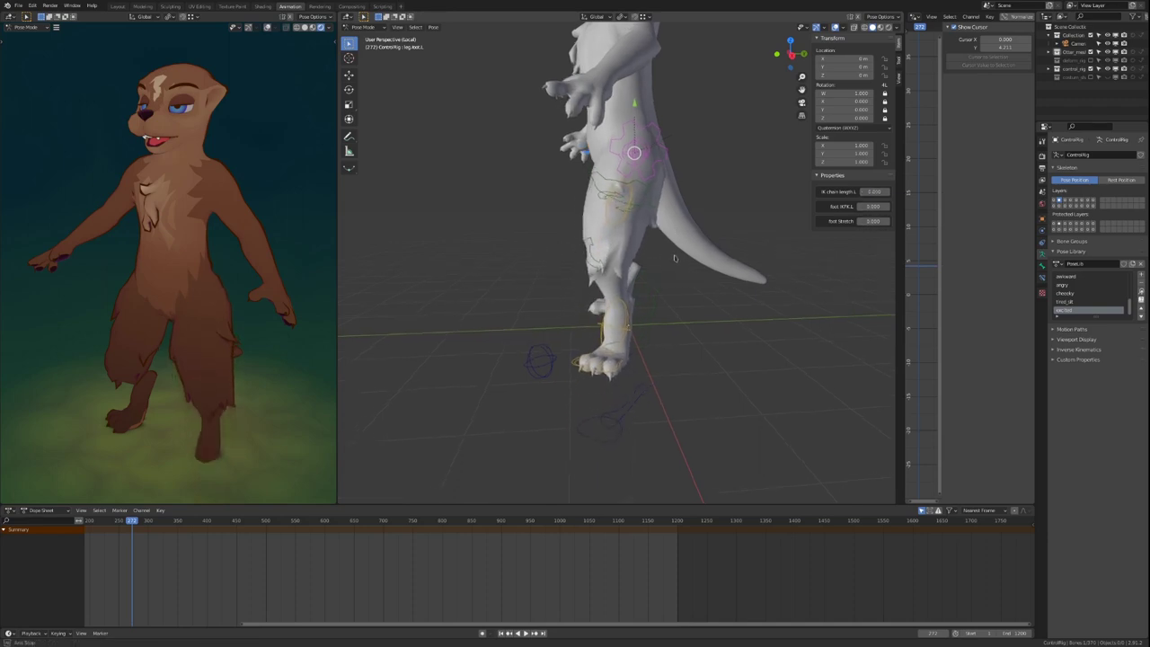
scroll(674, 259, "up", 2)
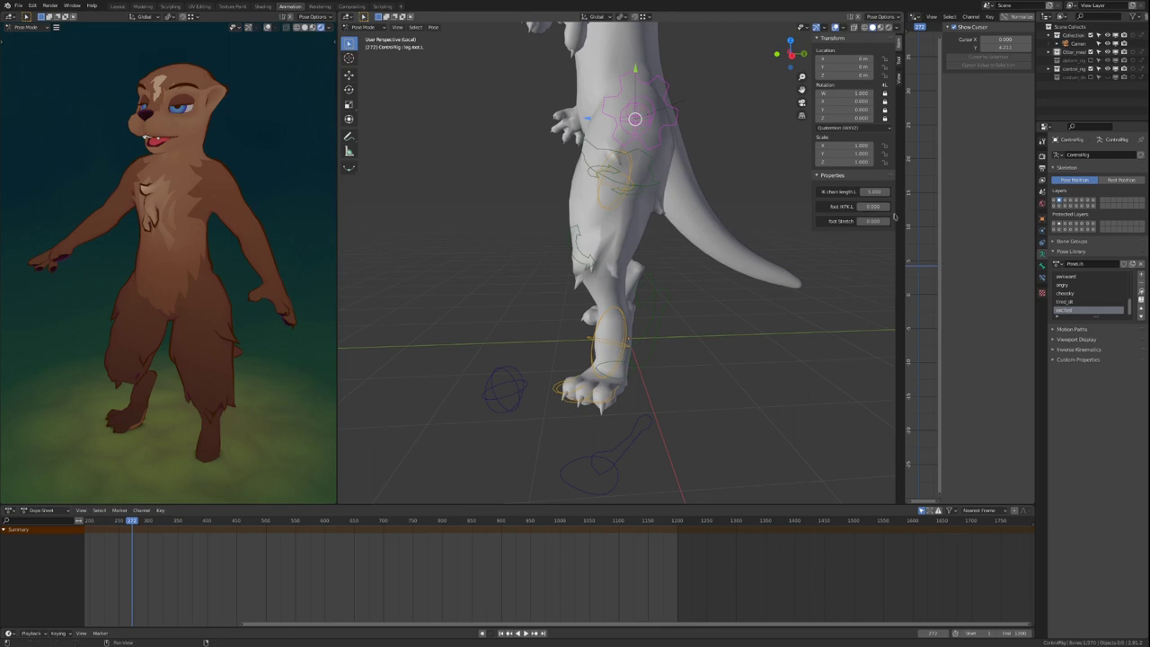
left_click_drag(876, 207, 903, 206)
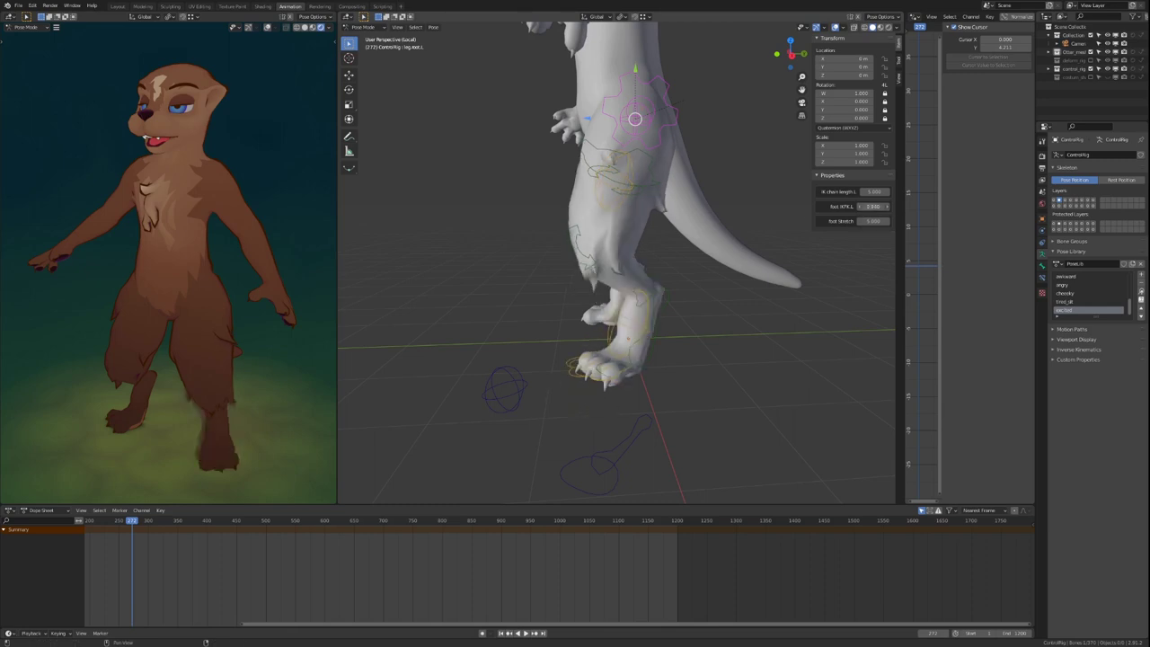
Step: Rotate the left upper leg's FK control to swing the leg backward, and adjust its angle from behind
scroll(658, 182, "down", 2)
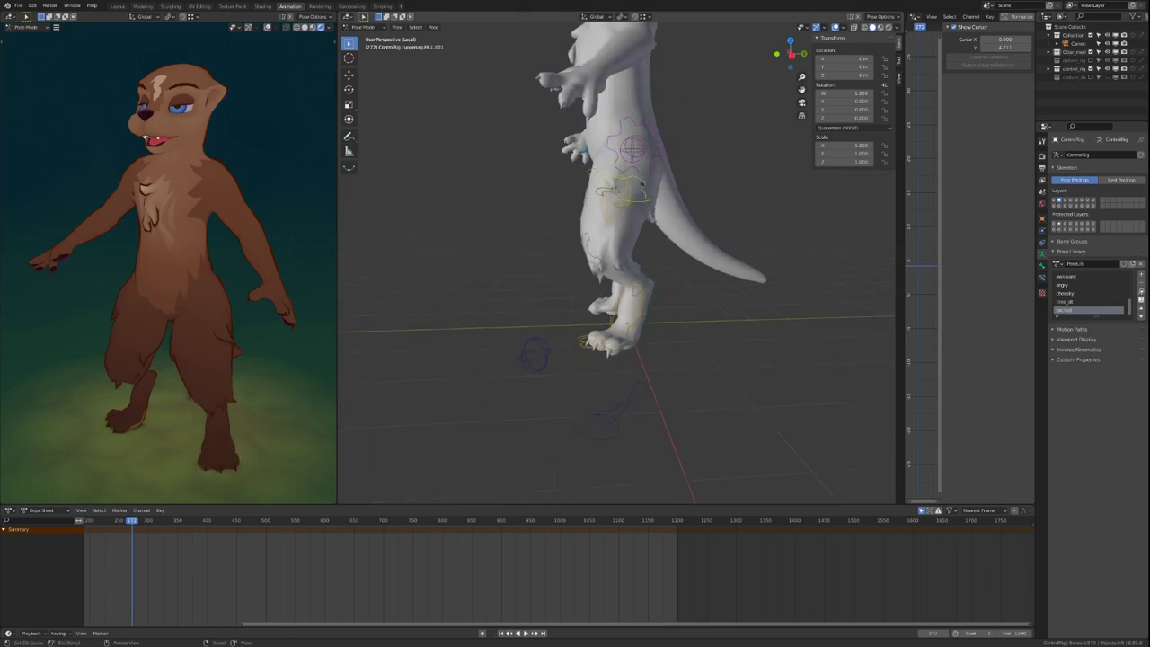
key("r")
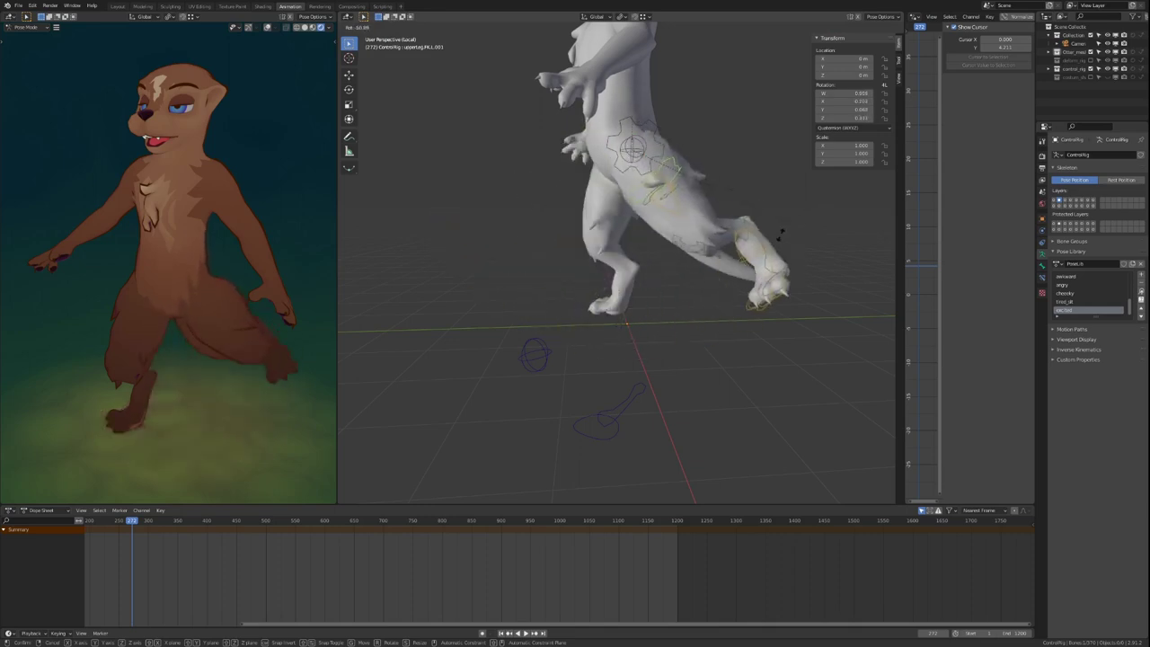
left_click(815, 191)
middle_click_drag(780, 192, 652, 194)
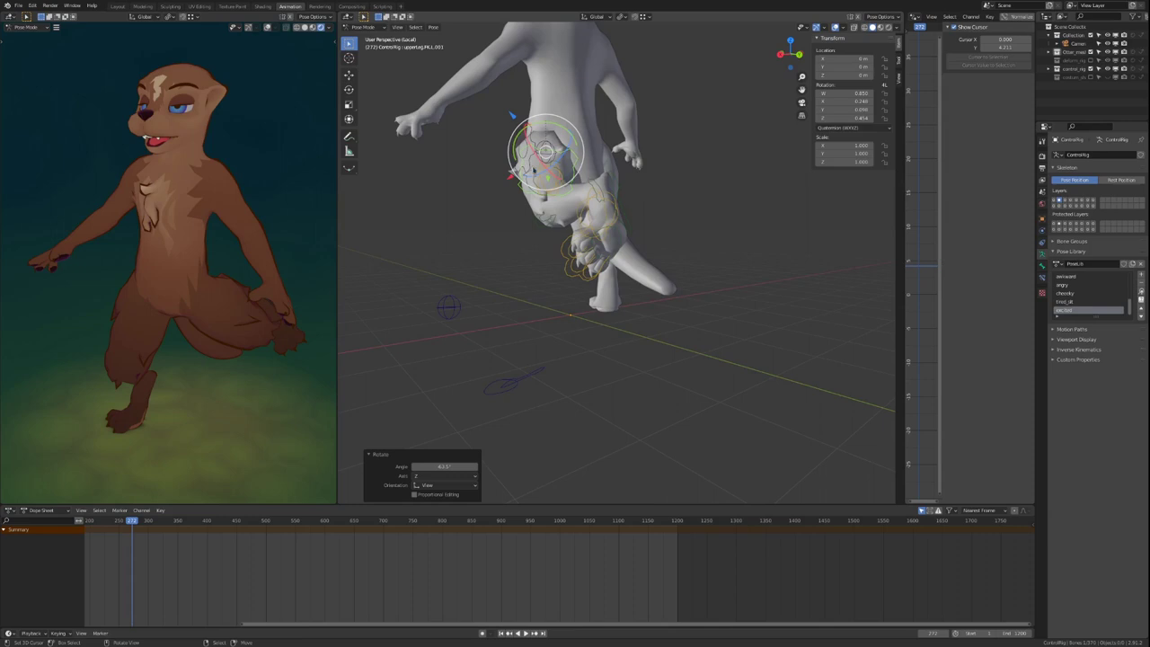
middle_click_drag(534, 171, 570, 265)
key("r")
left_click(618, 328)
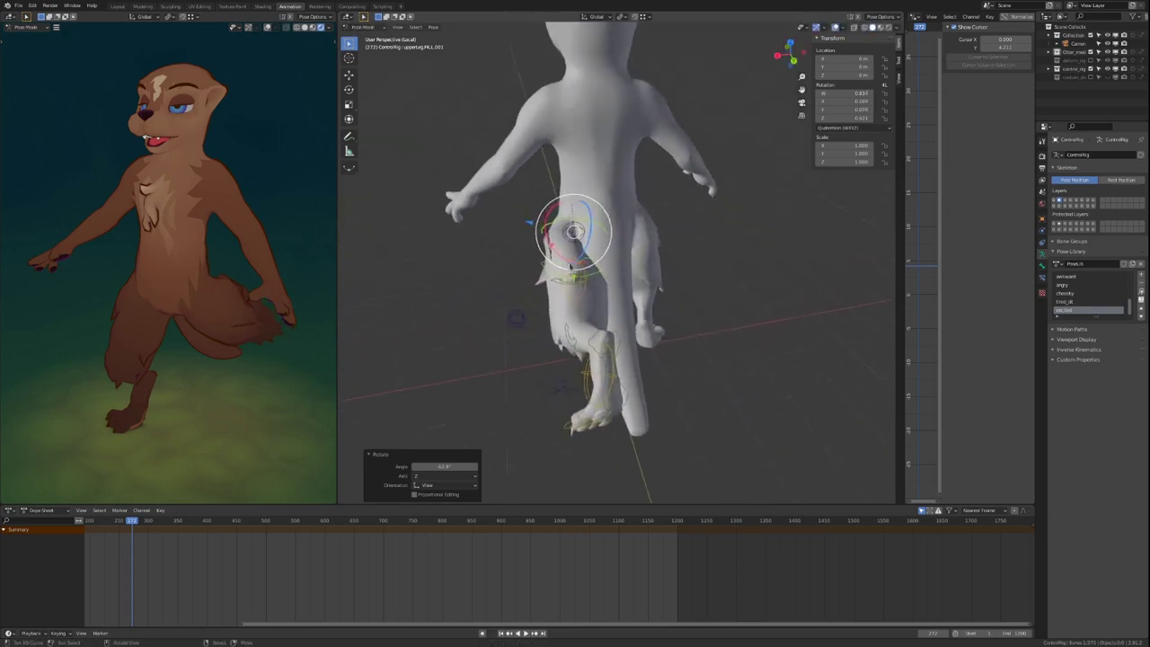
Step: Rotate the second FK control on the left thigh to twist the upper leg
scroll(566, 270, "up", 3)
left_click(515, 286)
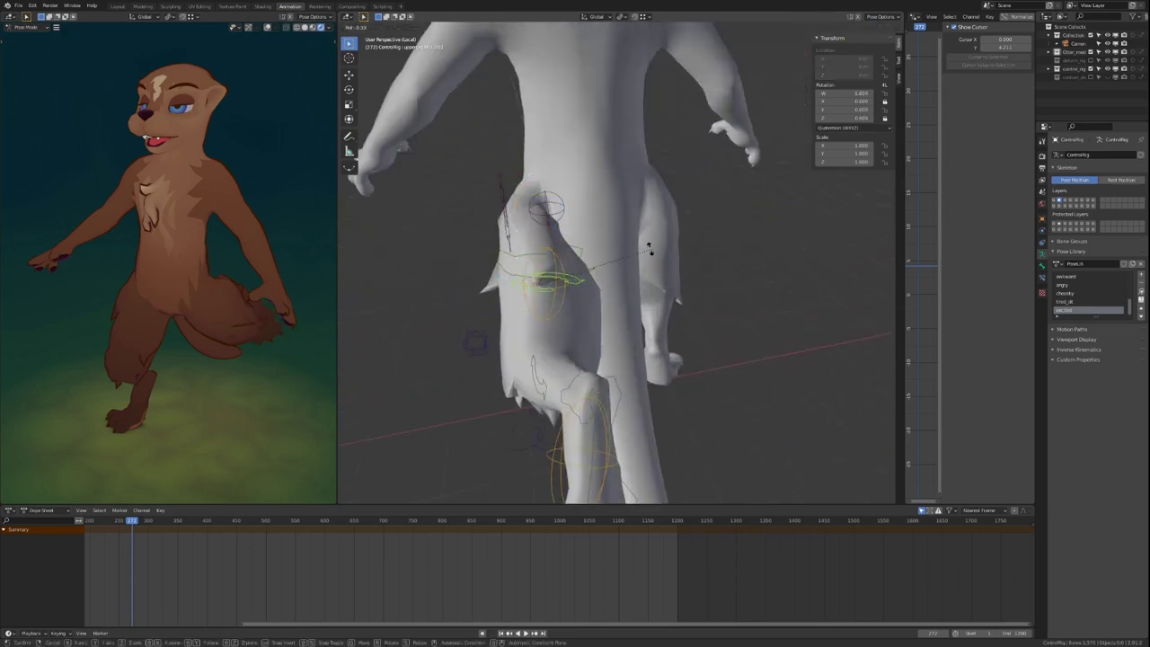
left_click(649, 260)
Step: Move the left upper leg's bendy control about 0.12 m to bend the thigh's shape
middle_click_drag(648, 260, 762, 224)
left_click(737, 224)
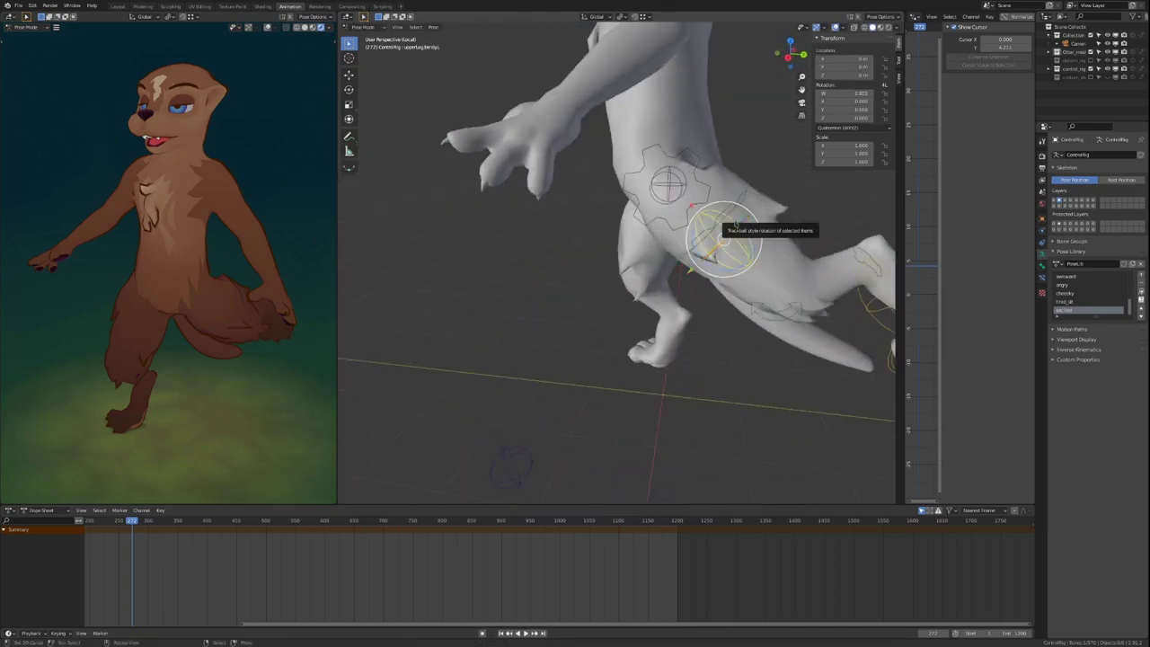
key("g")
left_click(729, 231)
middle_click_drag(729, 231, 691, 242)
scroll(697, 250, "up", 2)
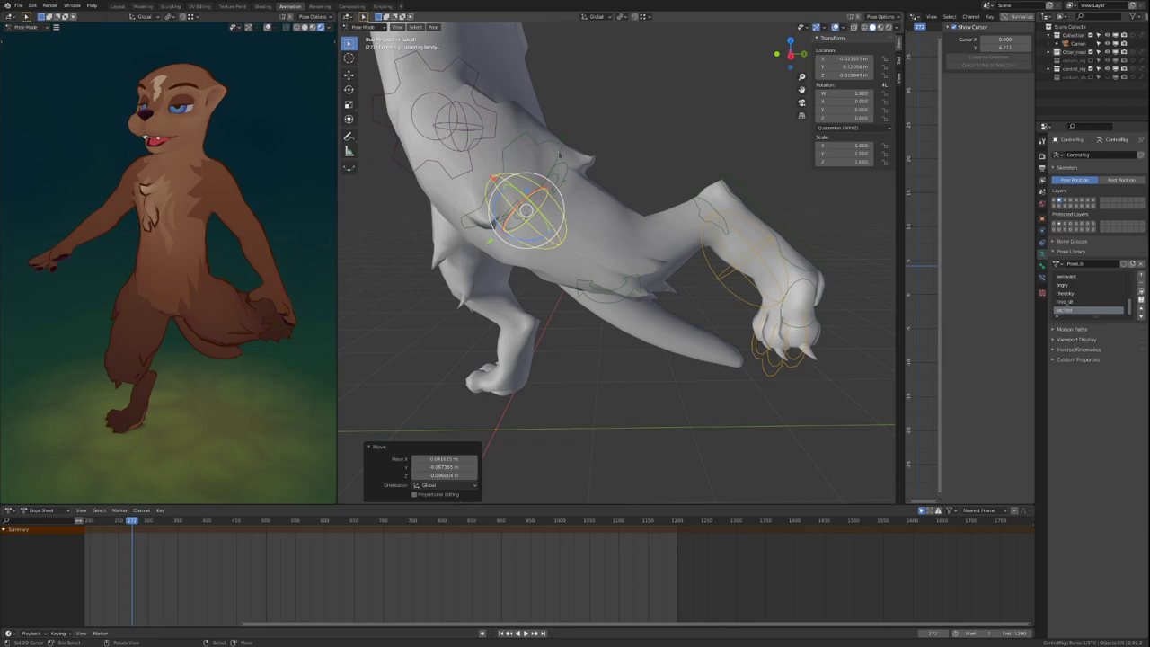
Step: Scale the left foot's FK control to about 1.19
left_click(702, 202)
key("s")
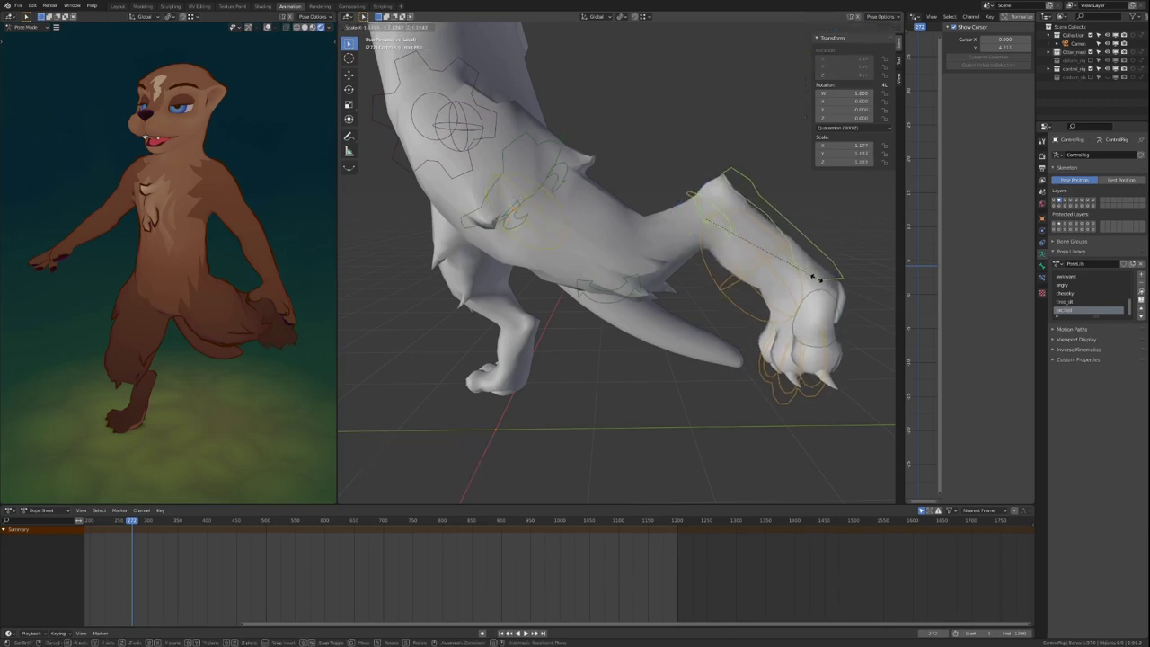
left_click(814, 280)
middle_click_drag(814, 279, 740, 307)
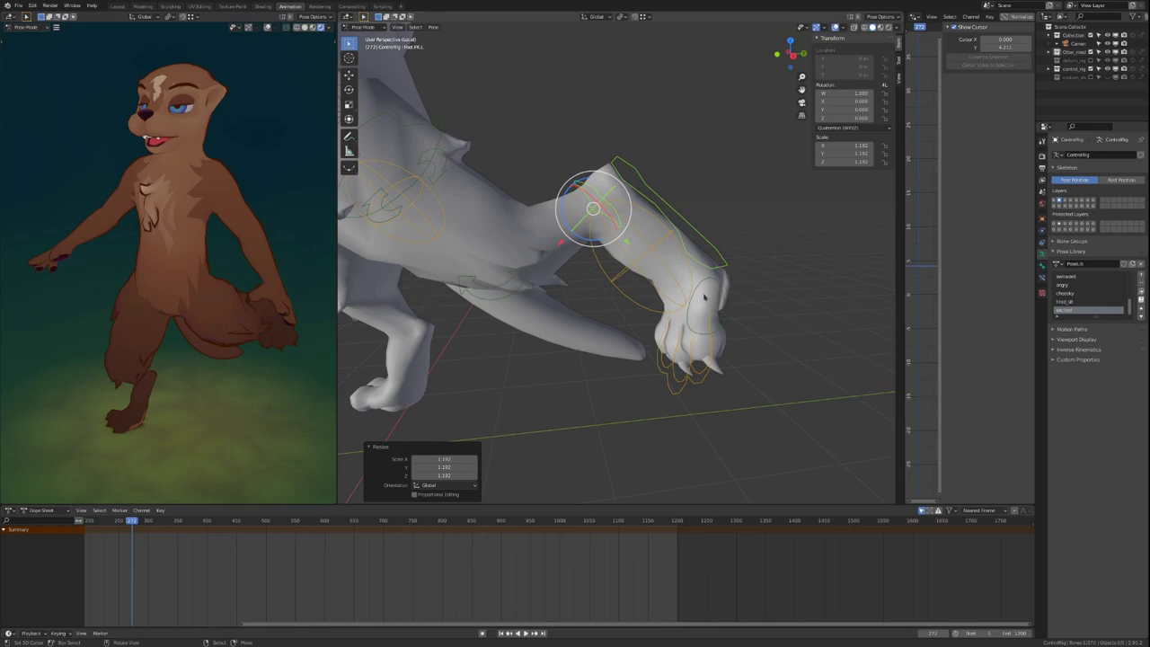
Step: Scale the left foot's main toe control to about 1.3 to curl the toes
right_click(684, 395)
middle_click_drag(738, 397, 751, 398)
key("s")
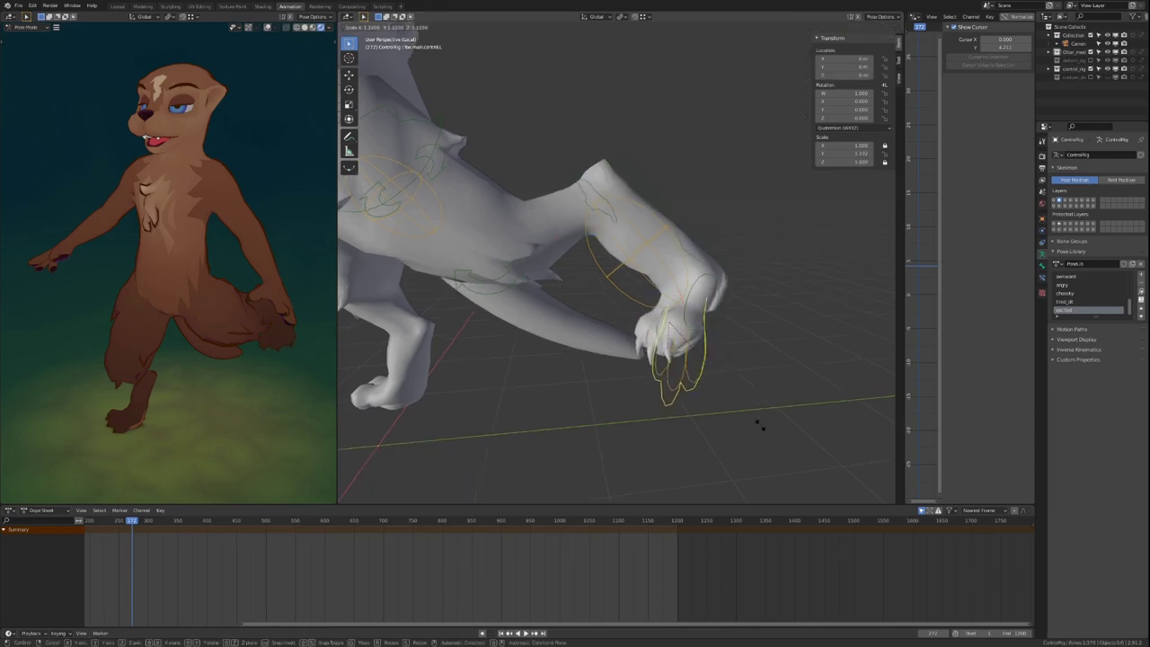
left_click(746, 431)
Step: Select all the visible leg controls and clear their location and rotation
middle_click_drag(746, 431, 608, 195)
key("a")
key("alt+g")
key("alt+r")
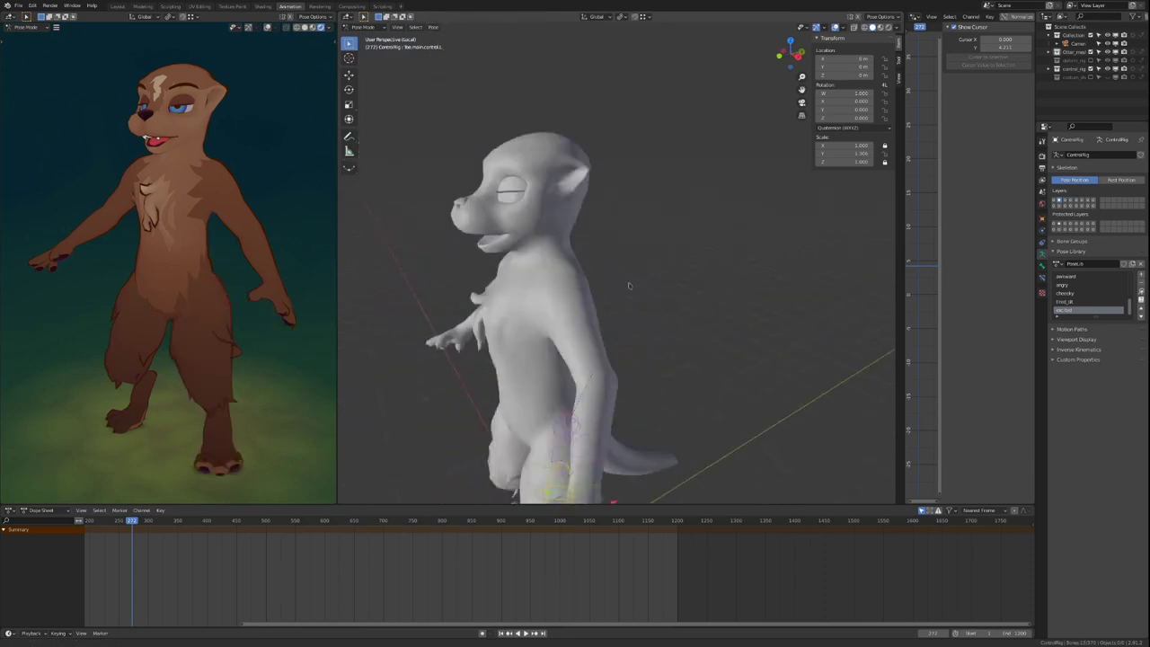
middle_click_drag(629, 286, 710, 282)
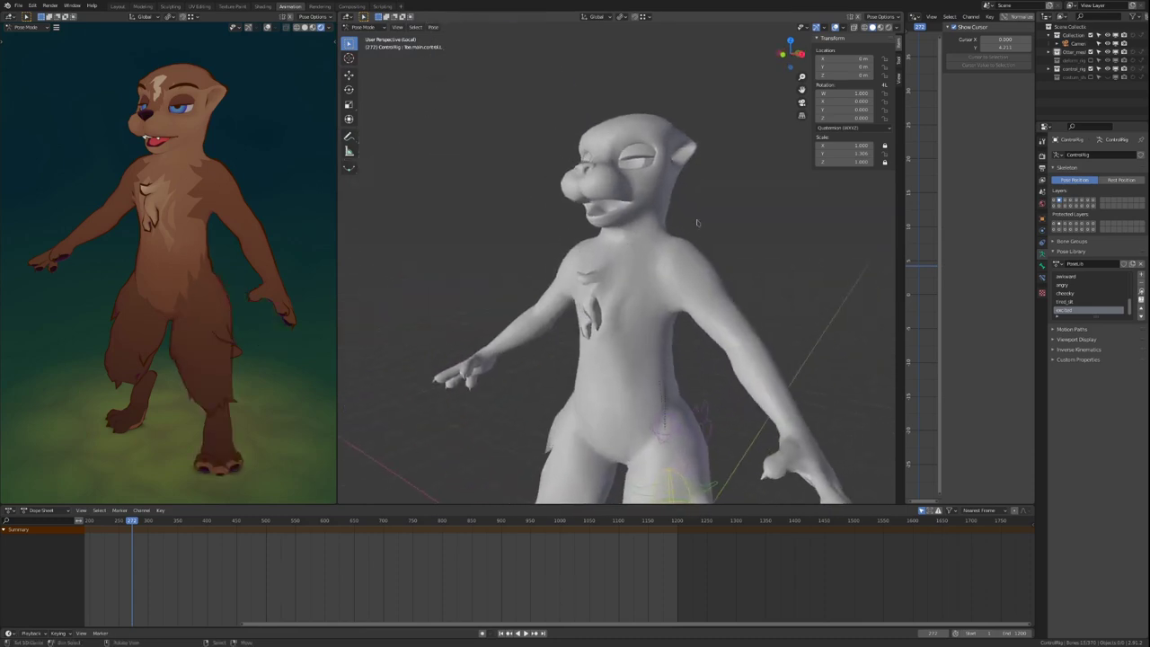
Step: Display only the left arm's control layer on the rig
left_click(1072, 201)
middle_click_drag(790, 261, 763, 247)
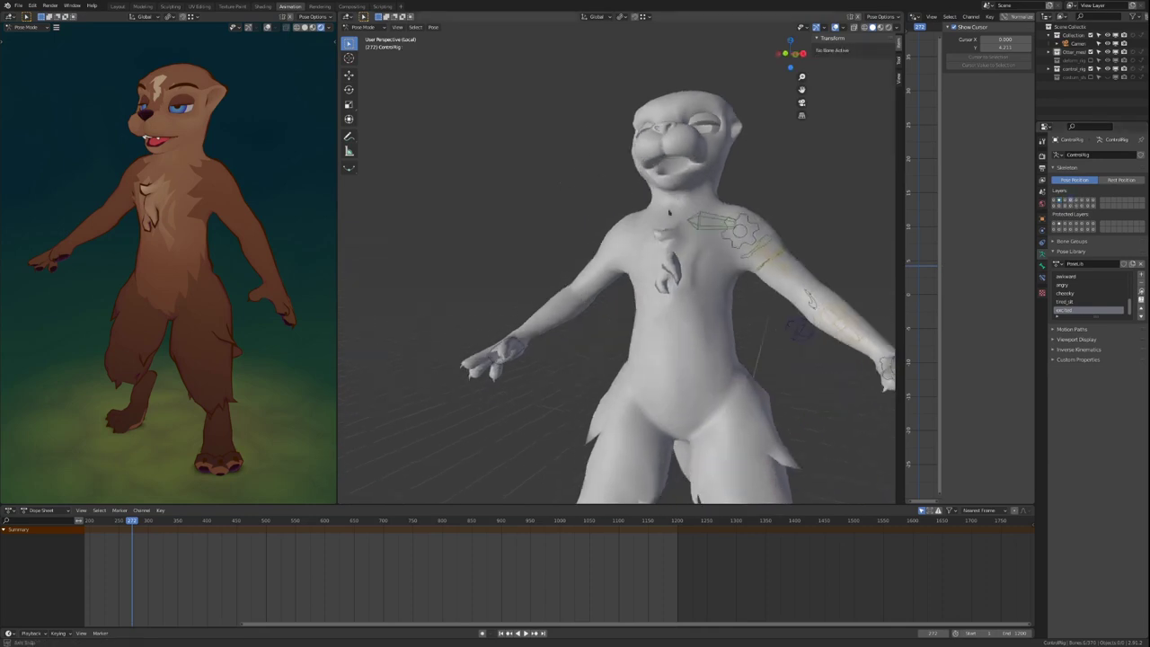
middle_click_drag(826, 270, 712, 271, "shift")
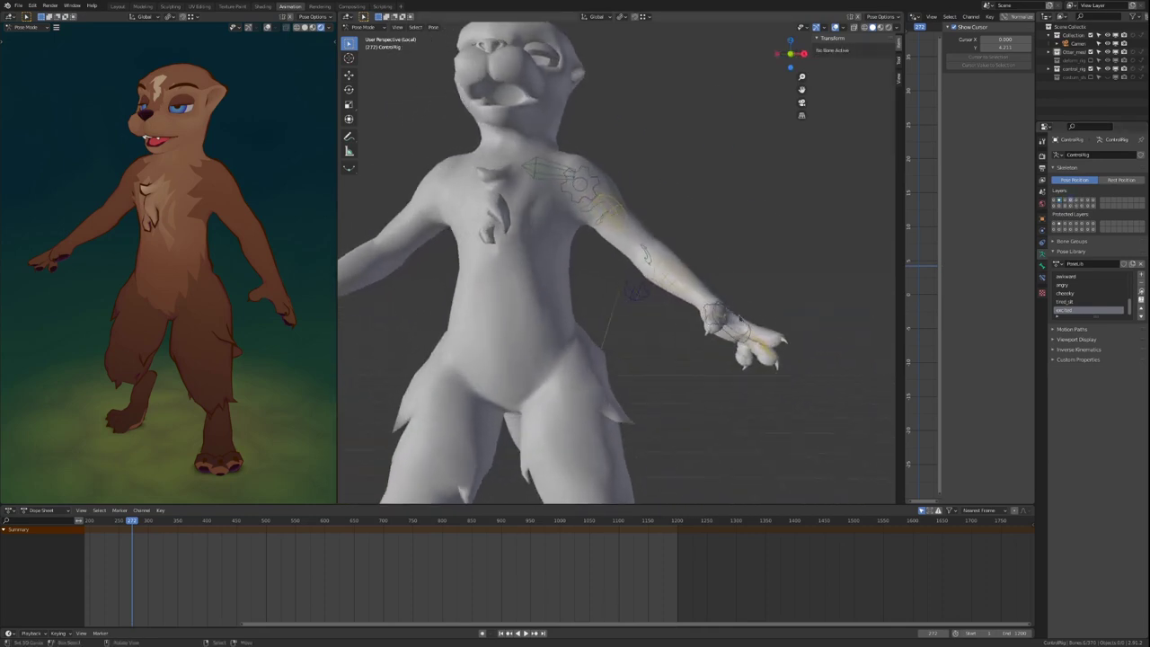
Step: Rotate the left upper arm's FK control by about 101° in the front view
left_click(738, 319)
middle_click_drag(738, 319, 701, 269)
right_click(621, 232)
key("r")
left_click(704, 138)
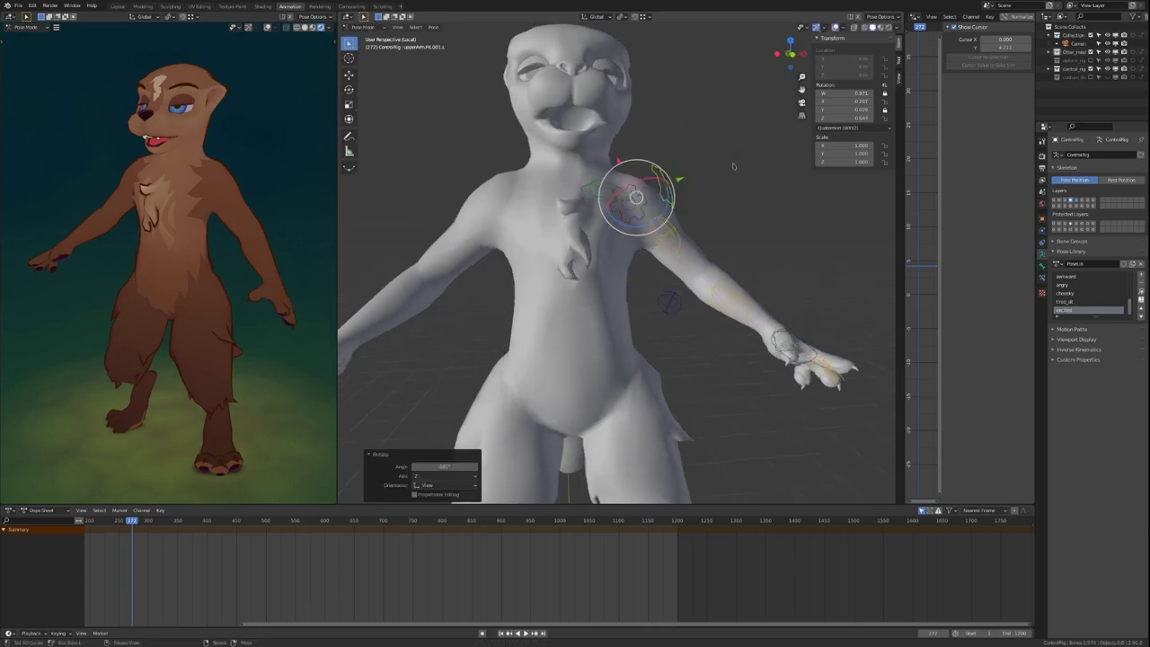
middle_click_drag(732, 167, 680, 240)
Step: Set arm_IKFK.L to 1.000 on the left shoulder's gear-shaped control to switch the arm to FK
middle_click_drag(661, 287, 601, 320)
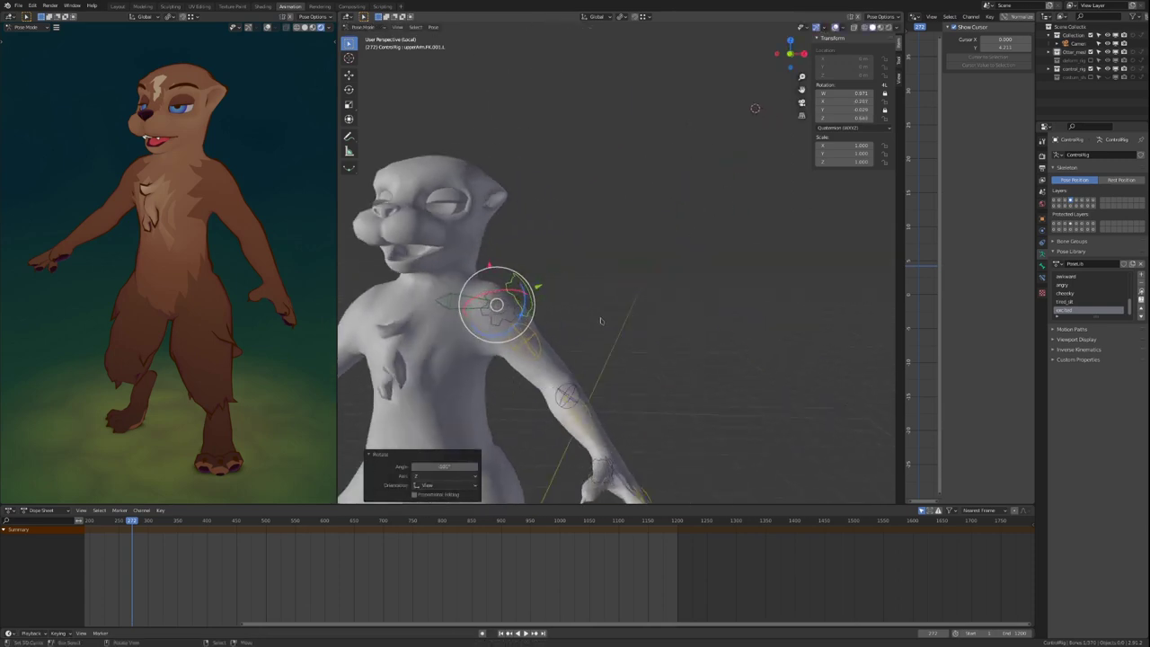
left_click(492, 305)
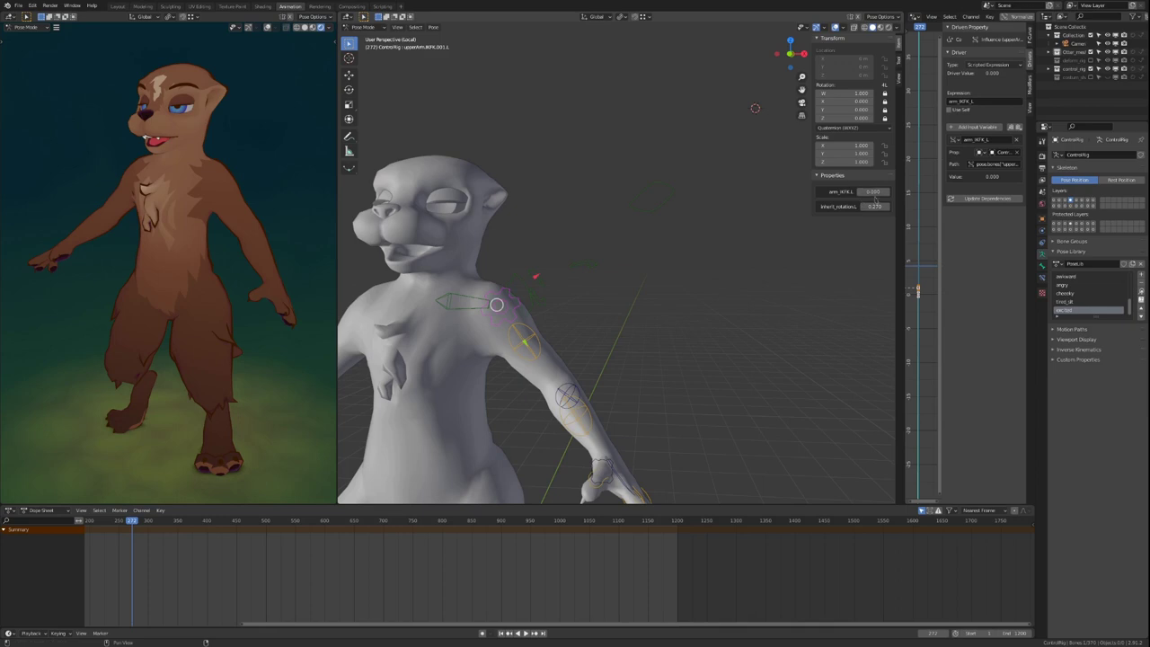
left_click_drag(873, 191, 1078, 192)
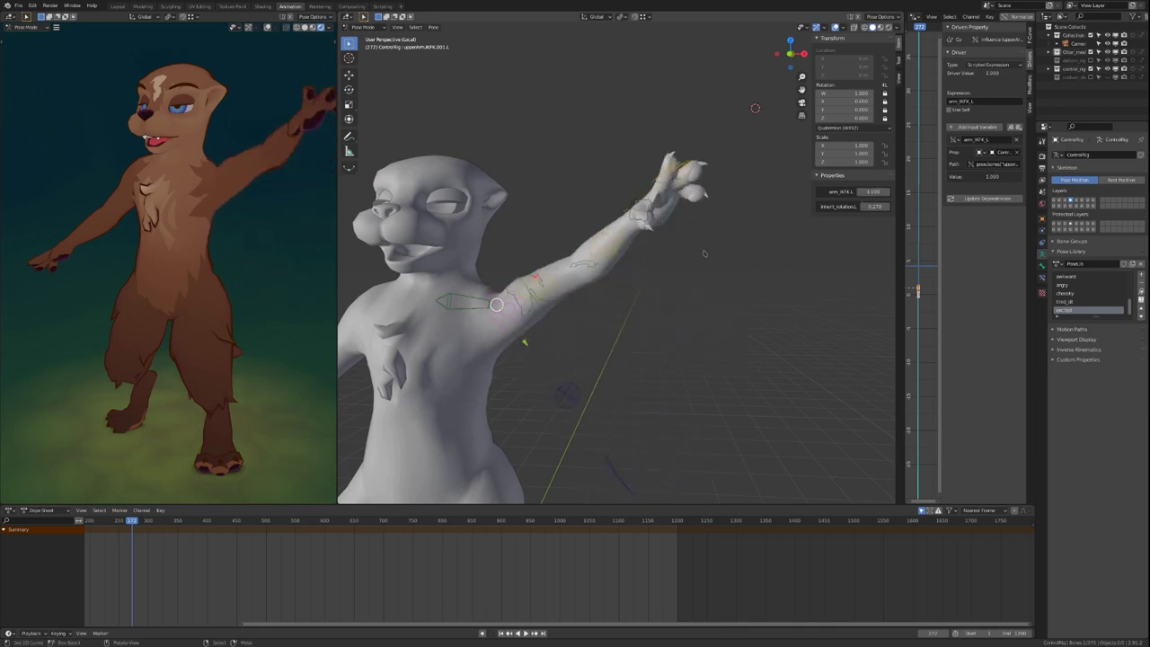
Step: Rotate the left hand's FK control by about 14° around the global Z axis
middle_click_drag(705, 253, 679, 256)
left_click(549, 189)
middle_click_drag(588, 199, 556, 205)
left_click(506, 208)
middle_click_drag(647, 203, 619, 212)
key("r")
key("r")
key("z")
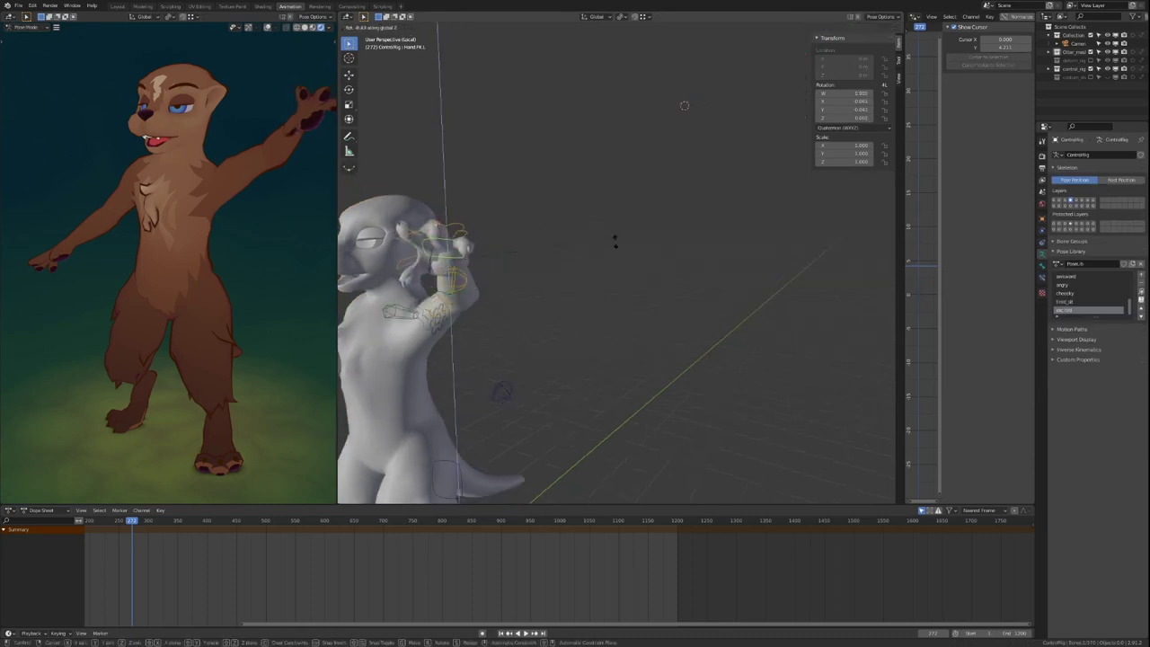
left_click(602, 261)
Step: Turn the left hand's FK control by about 78° around its local Y axis
key("r")
key("y")
key("y")
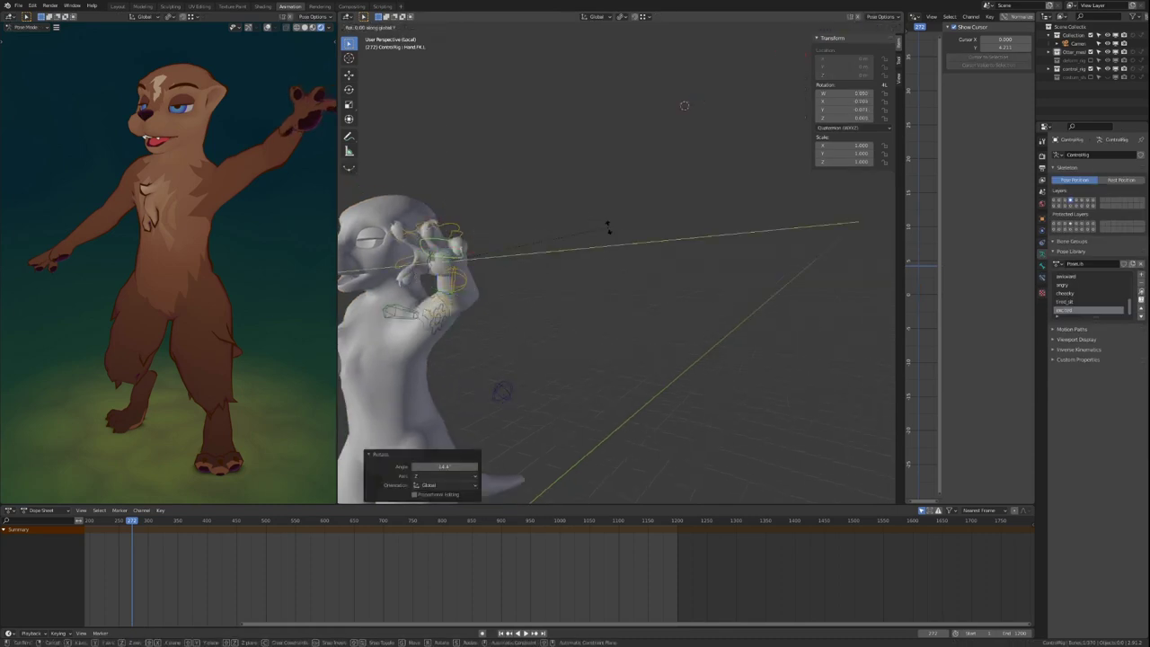
left_click(473, 315)
middle_click_drag(473, 314, 530, 292)
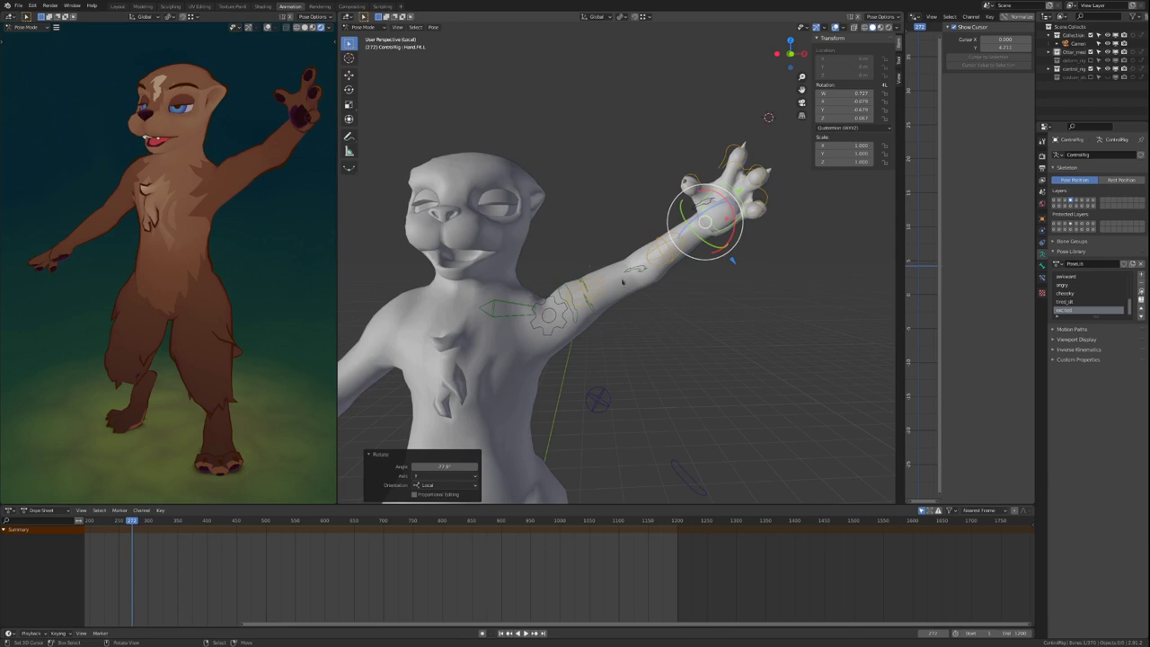
Step: Rotate the second FK control on the left upper arm around the Y axis to twist the arm
left_click(581, 281)
key("r")
key("y")
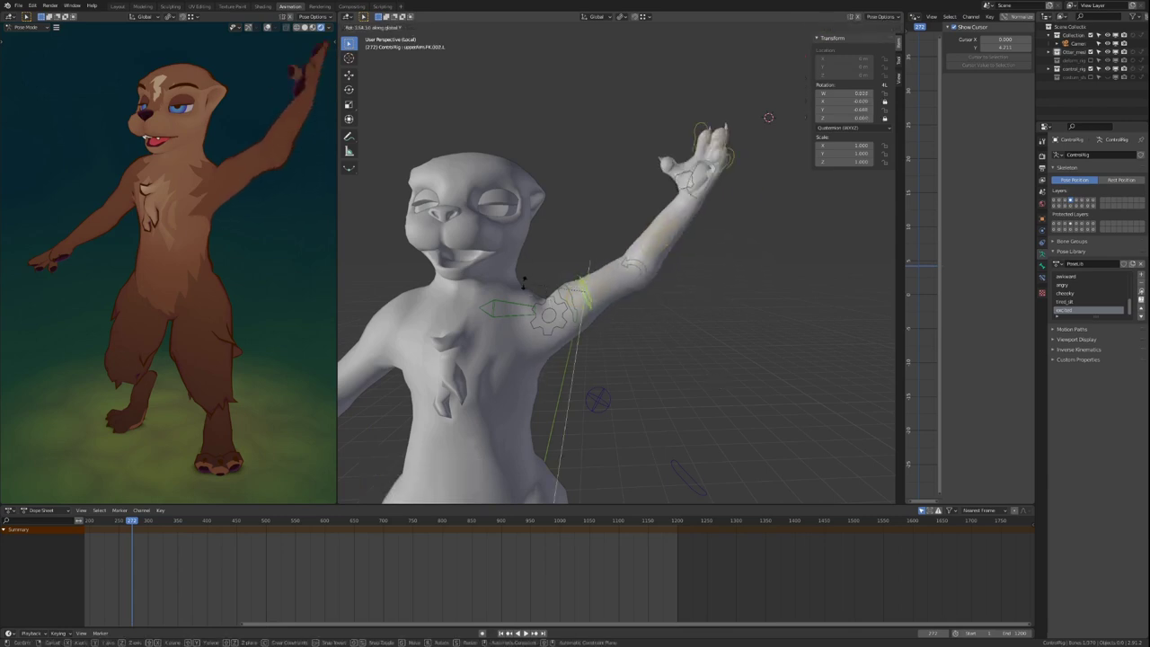
left_click(729, 207)
Step: Trackball-rotate the left hand's FK control to reorient the palm, and select the left forearm's FK control
left_click(705, 161)
key("r")
key("r")
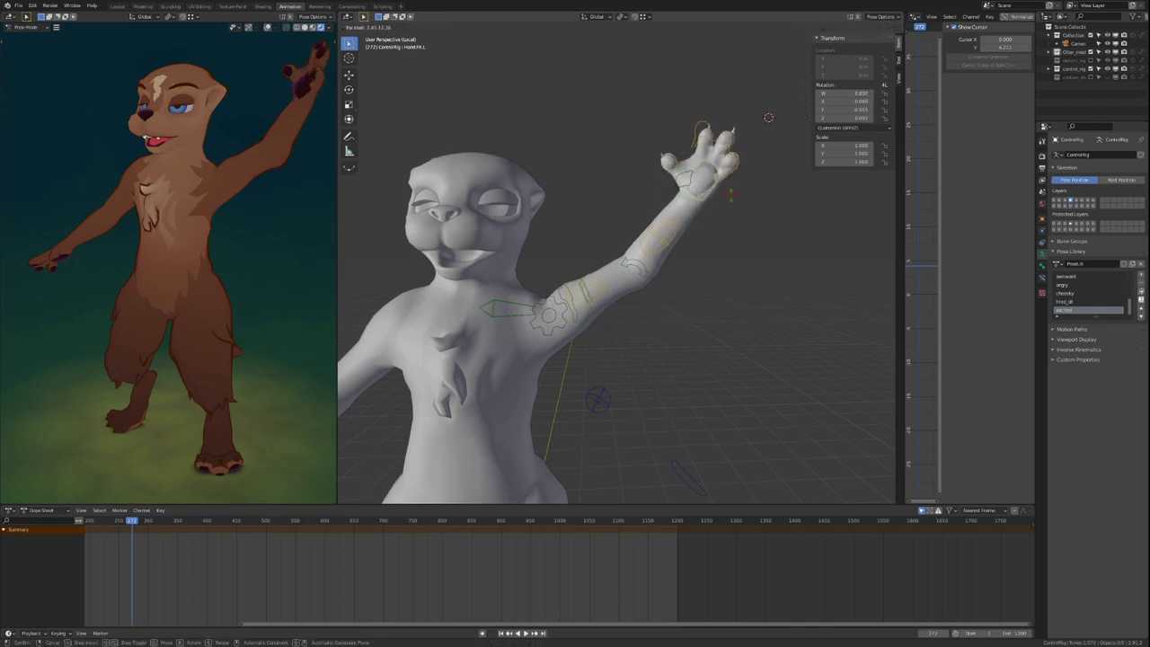
left_click(618, 281)
left_click(629, 259)
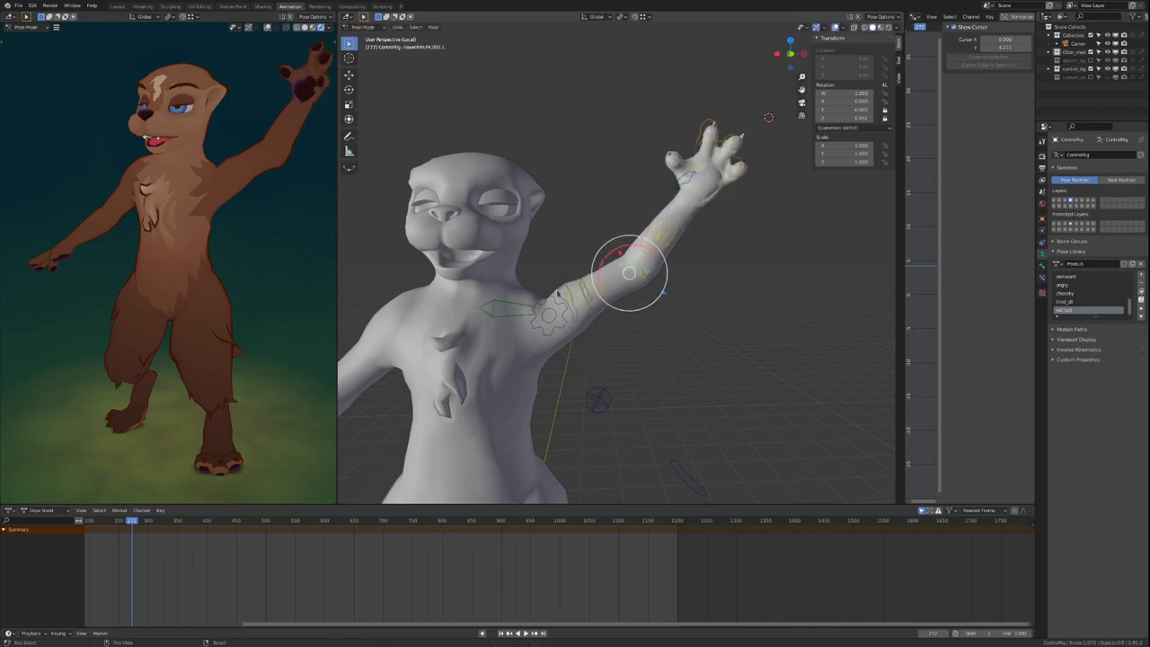
Step: Select the left shoulder control and rotate it in the view plane to raise the whole arm
key("ctrl+Tab")
left_click(534, 303)
left_click(521, 307)
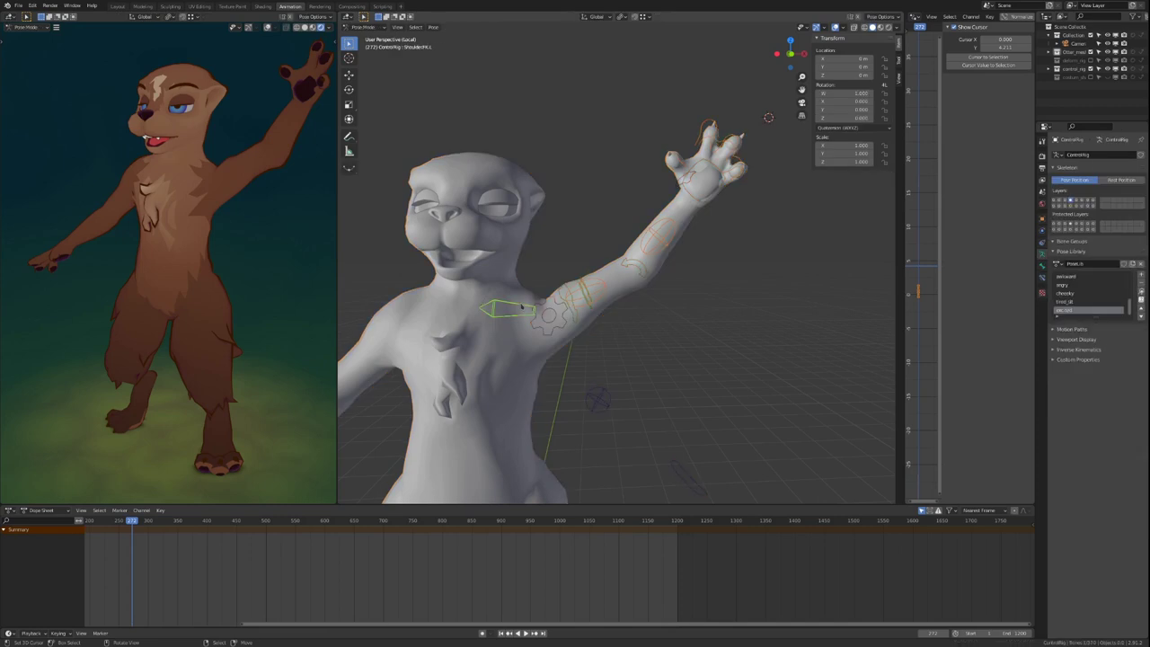
key("r")
left_click(567, 253)
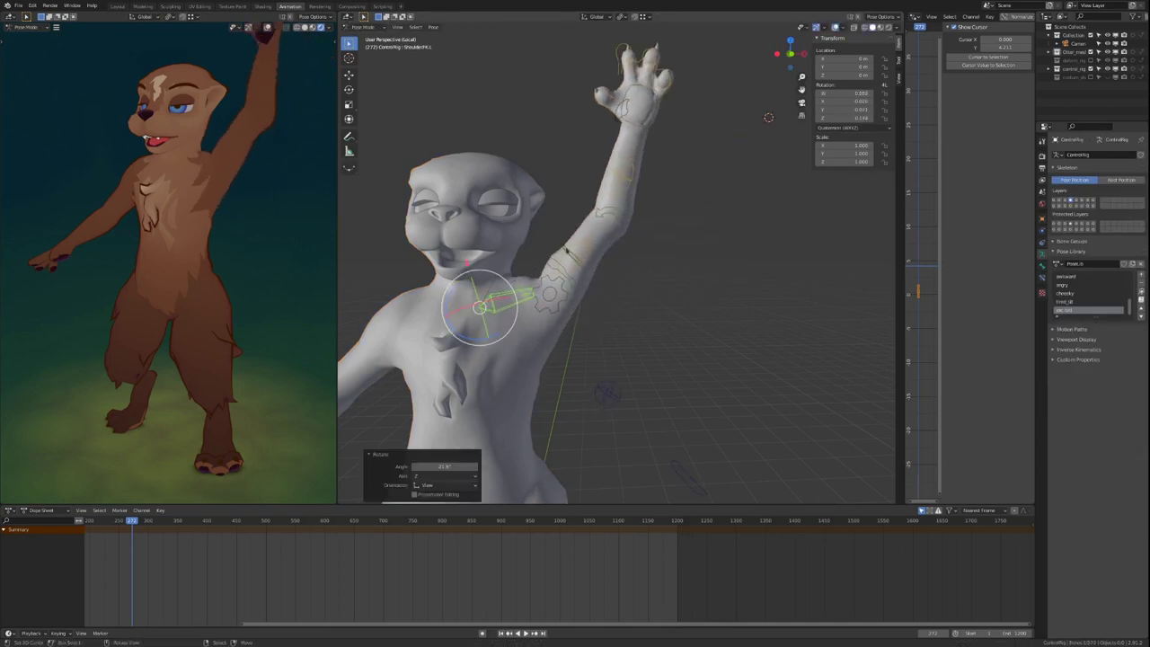
Step: Rotate the left upper arm's FK control by about 12° in the view plane to lower the arm
left_click(546, 258)
key("r")
left_click(568, 285)
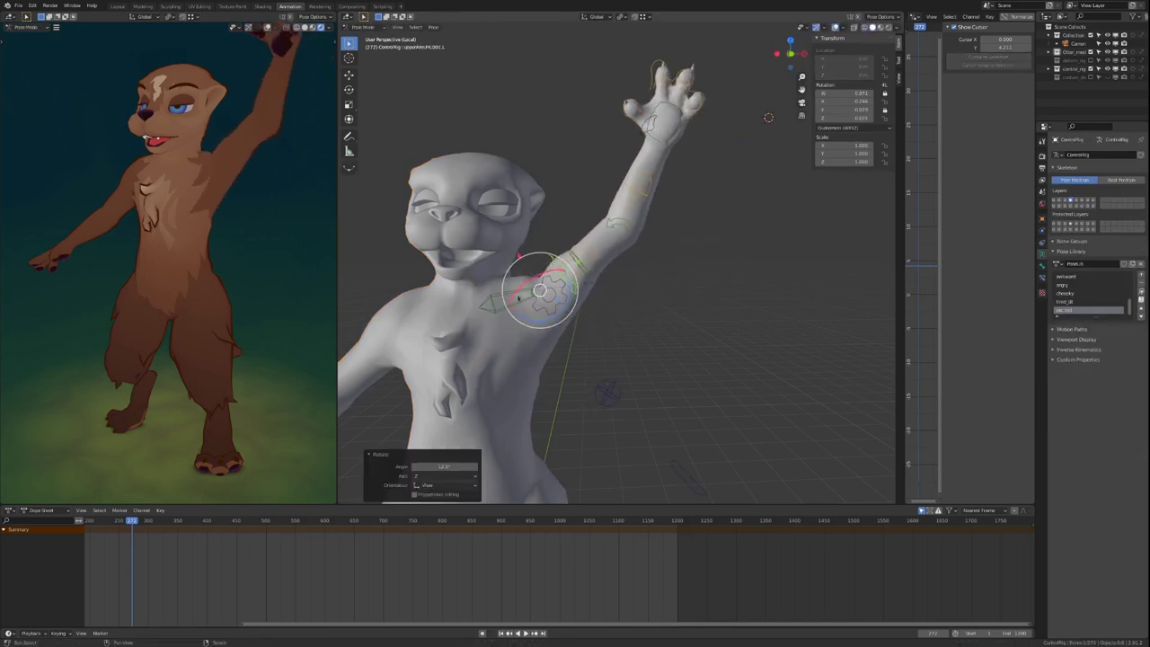
Step: Rotate the left forearm and hand FK controls to raise the forearm and tilt the hand
left_click(500, 299)
left_click(618, 220)
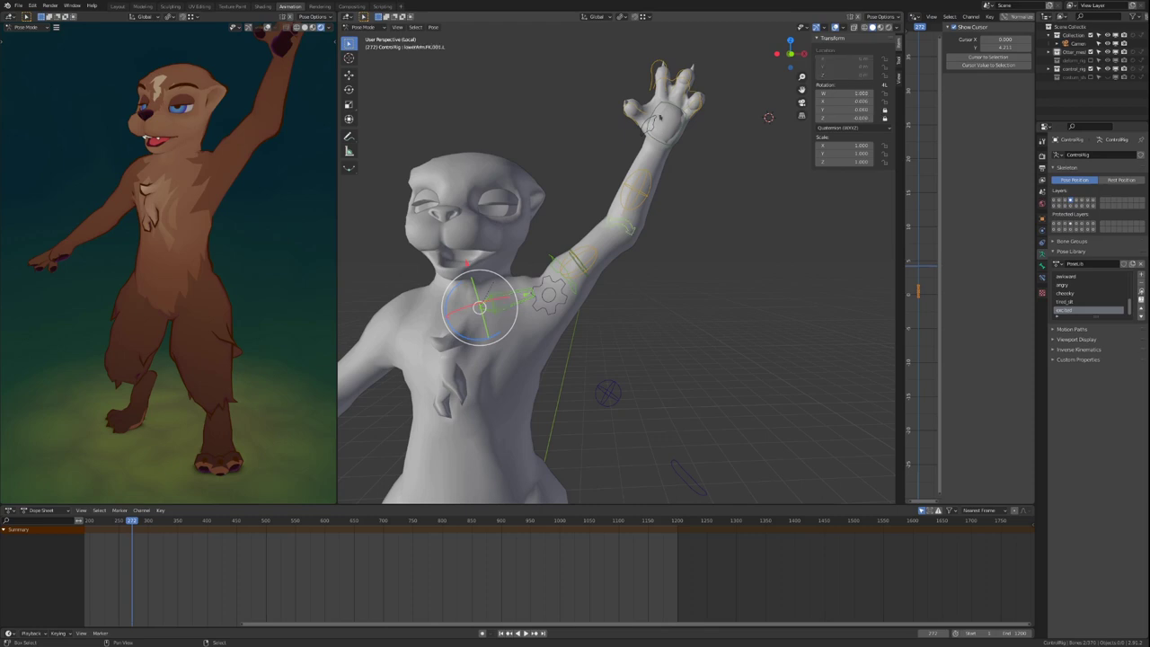
key("r")
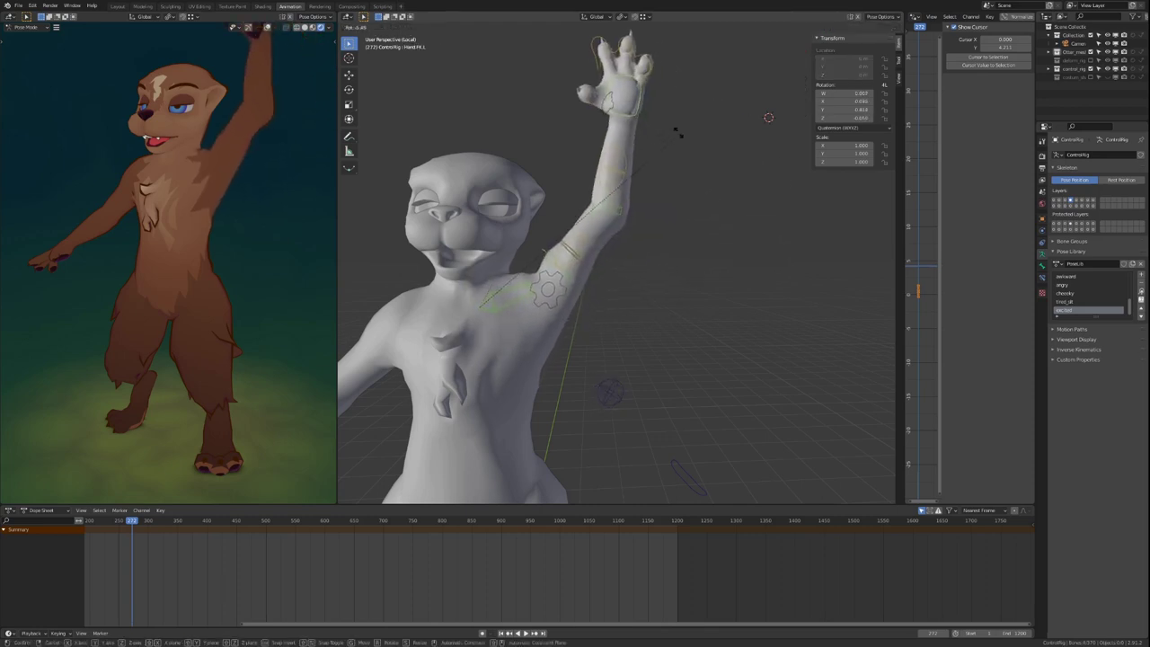
left_click(679, 133)
middle_click_drag(679, 133, 673, 180, "shift")
Step: Trackball-rotate the left hand's FK control to swing the raised palm around the wrist
key("alt+a")
scroll(674, 180, "up", 4)
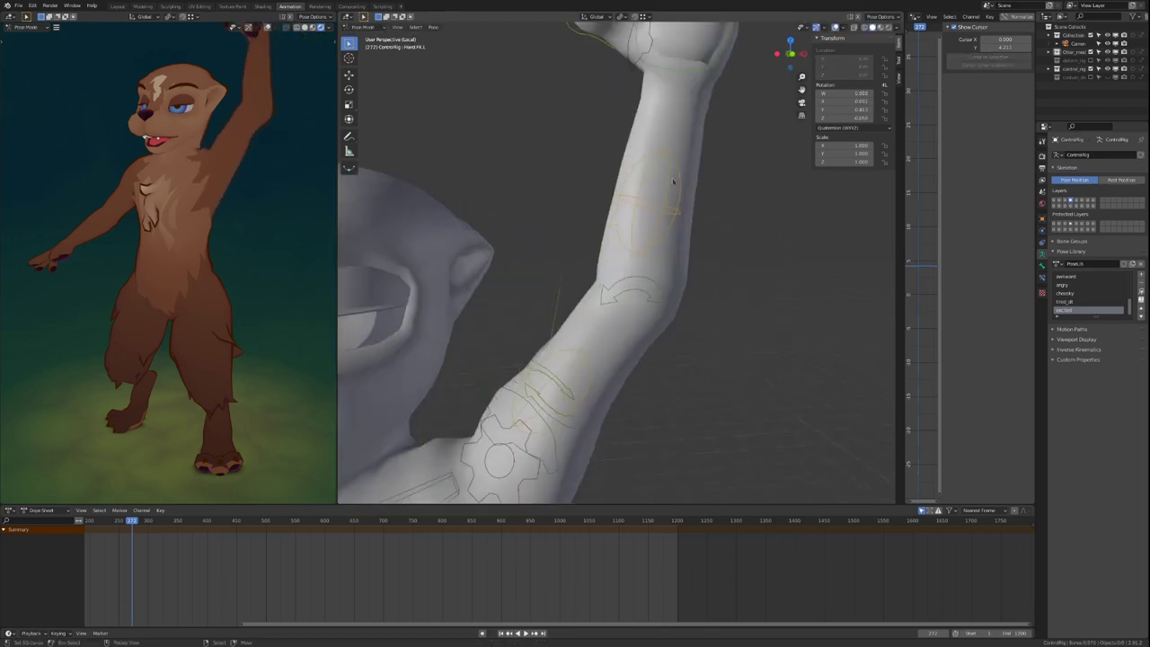
scroll(670, 179, "down", 2)
key("r")
key("r")
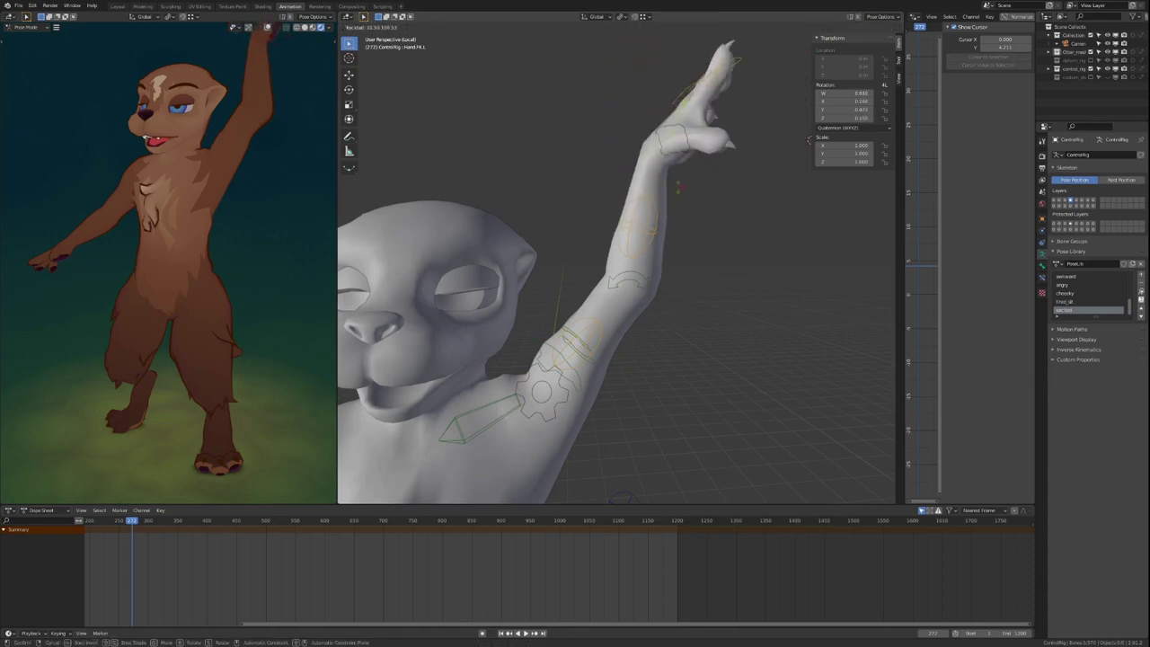
left_click(541, 165)
Step: Select all visible arm controls and clear their rotation
middle_click_drag(541, 166, 548, 95, "shift")
scroll(620, 175, "down", 7)
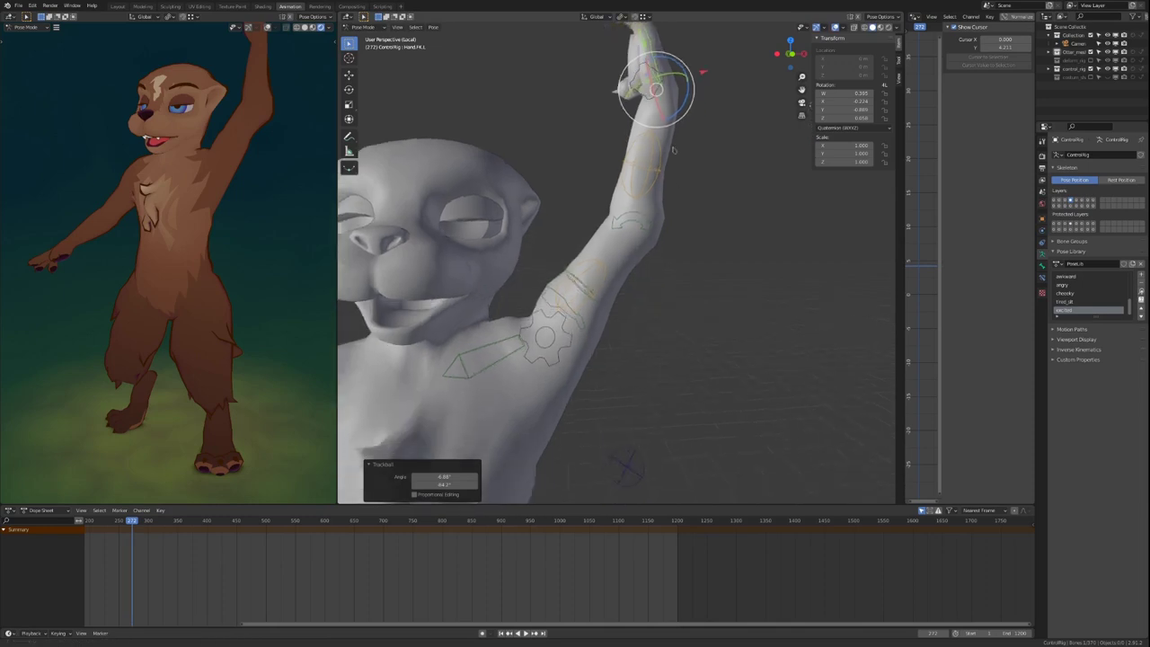
key("alt+a")
key("a")
key("alt+r")
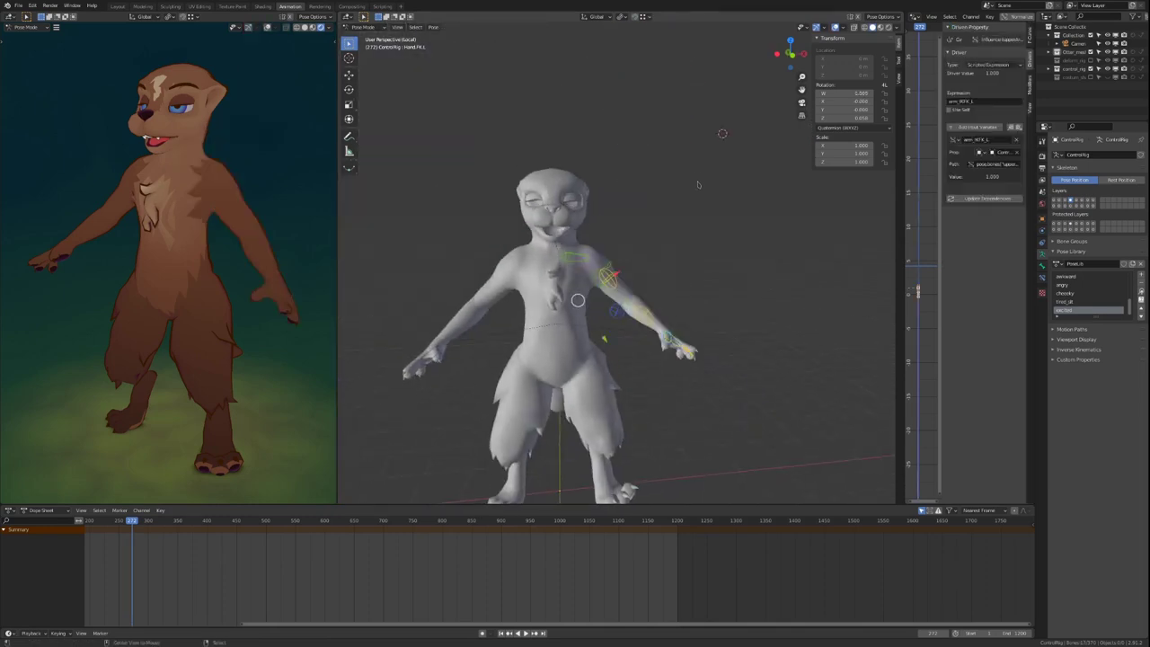
Step: Select the left upper arm's gear-shaped control and set its arm IK/FK property to 0.000
scroll(707, 216, "up", 4)
key("alt+a")
left_click(687, 388)
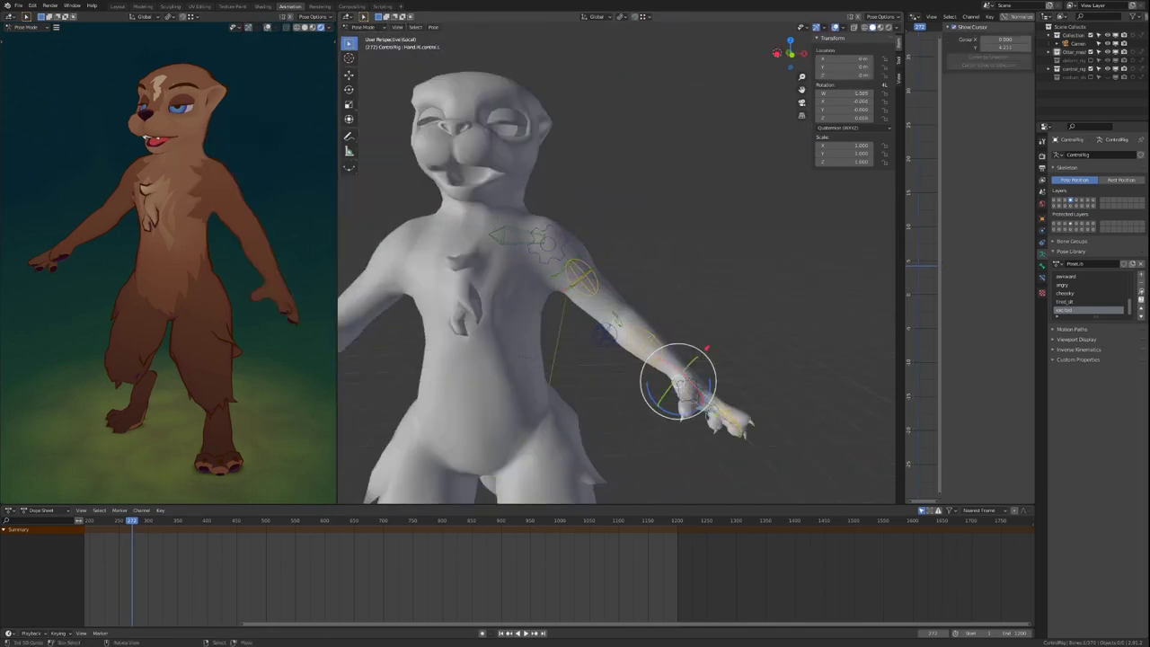
left_click(575, 235)
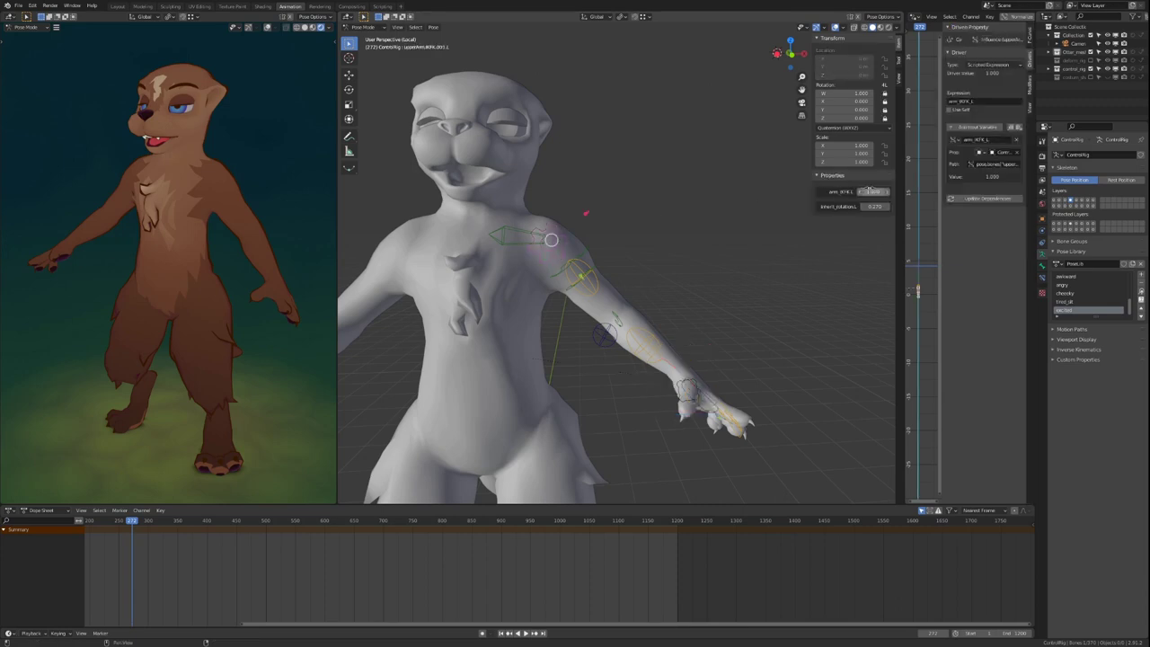
left_click_drag(872, 192, 840, 191)
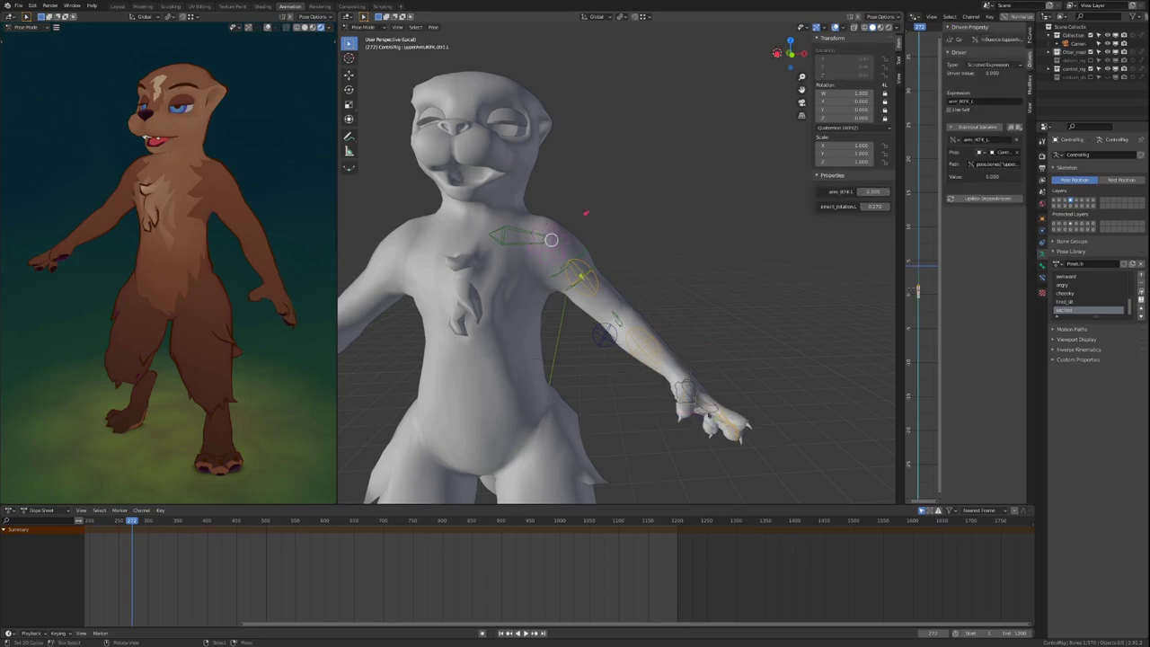
Step: Move the left hand's IK control up and outward, and trackball-rotate it to reorient the hand
left_click(689, 386)
key("g")
left_click(760, 263)
key("r")
key("r")
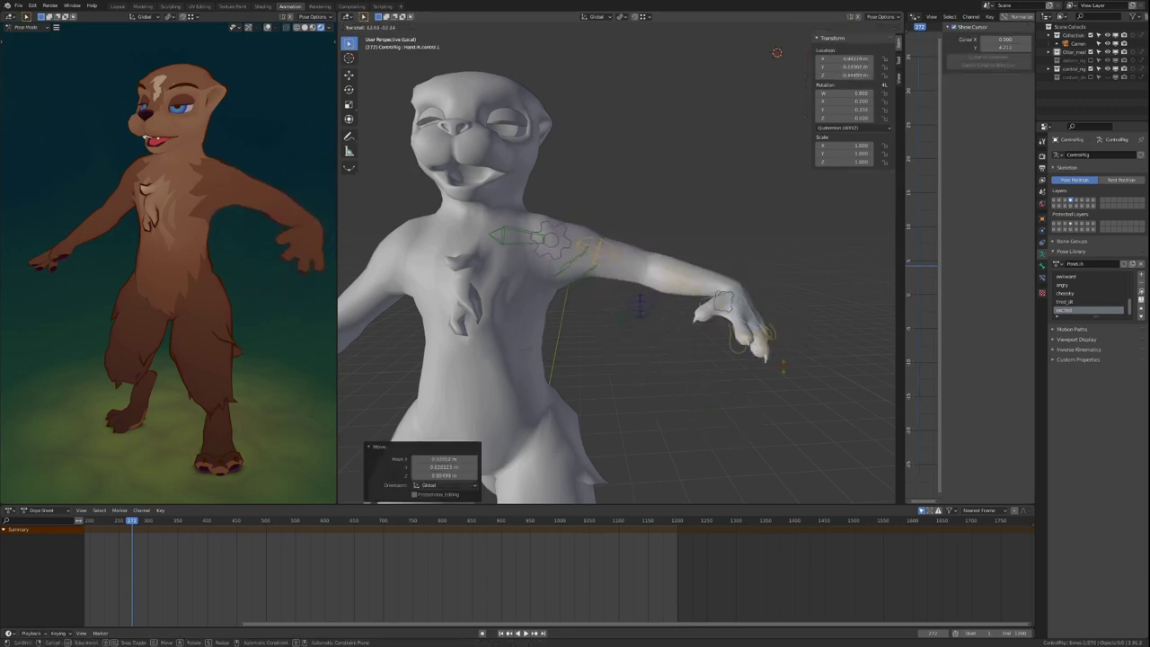
left_click(834, 278)
Step: Move the left hand's IK control further up so that the elbow bends
middle_click_drag(688, 286, 715, 274)
middle_click_drag(862, 272, 751, 284, "shift")
key("g")
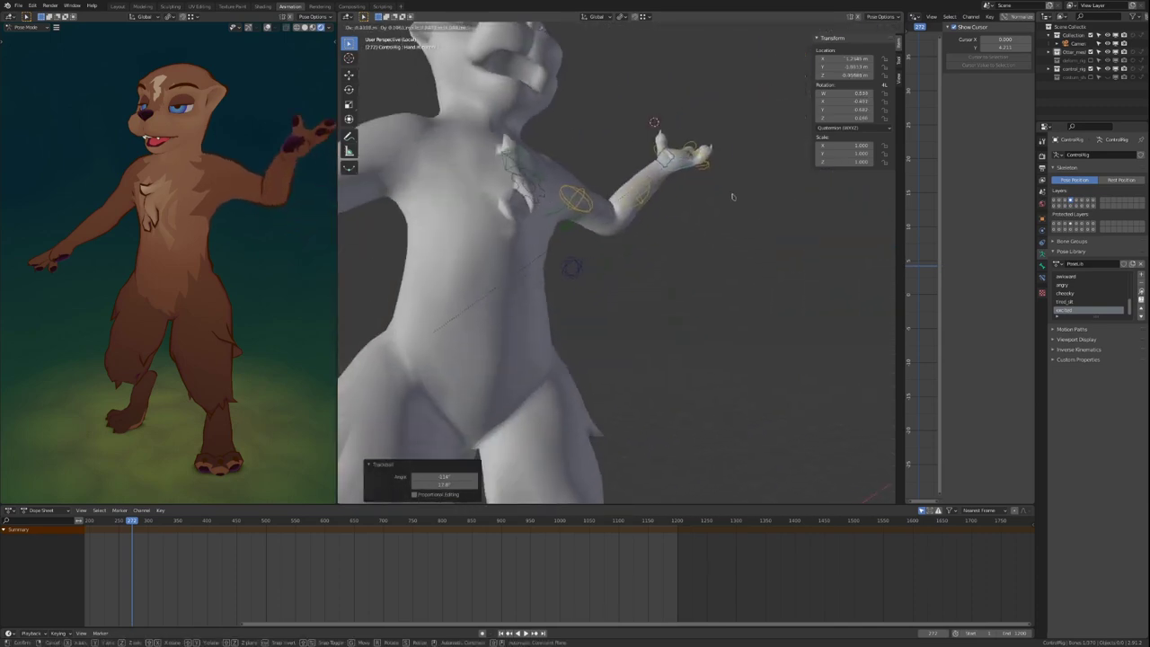
left_click(733, 197)
Step: Rotate the left shoulder control in the view plane while the hand stays on its IK control
middle_click_drag(733, 197, 556, 253)
scroll(741, 209, "up", 4)
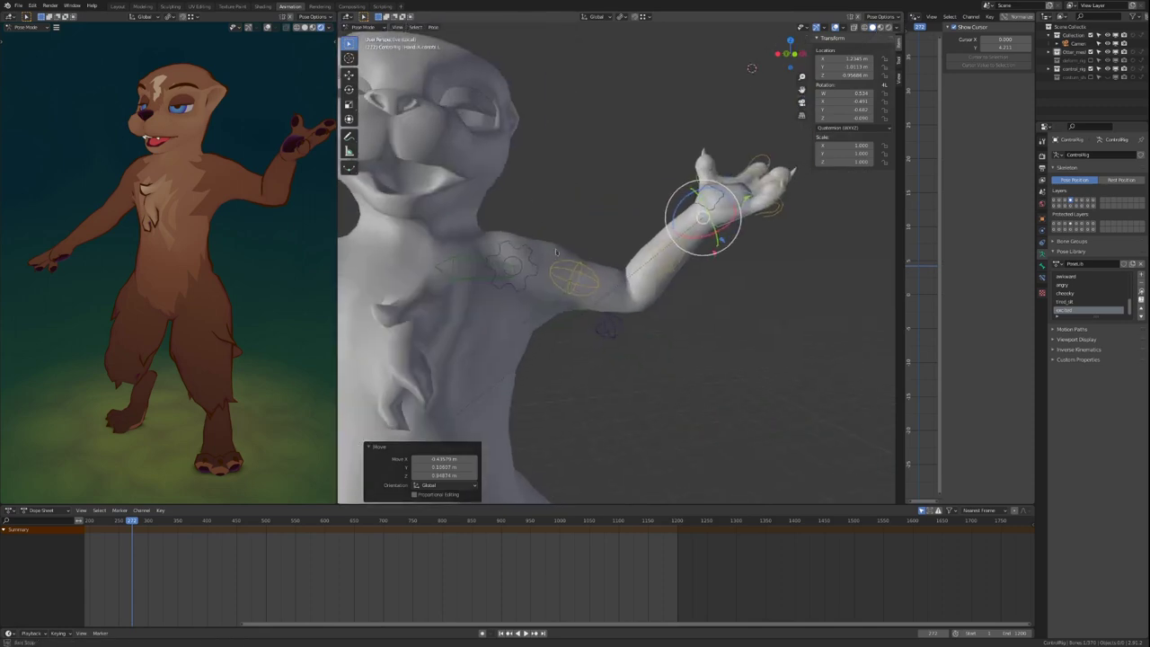
left_click(495, 274)
key("r")
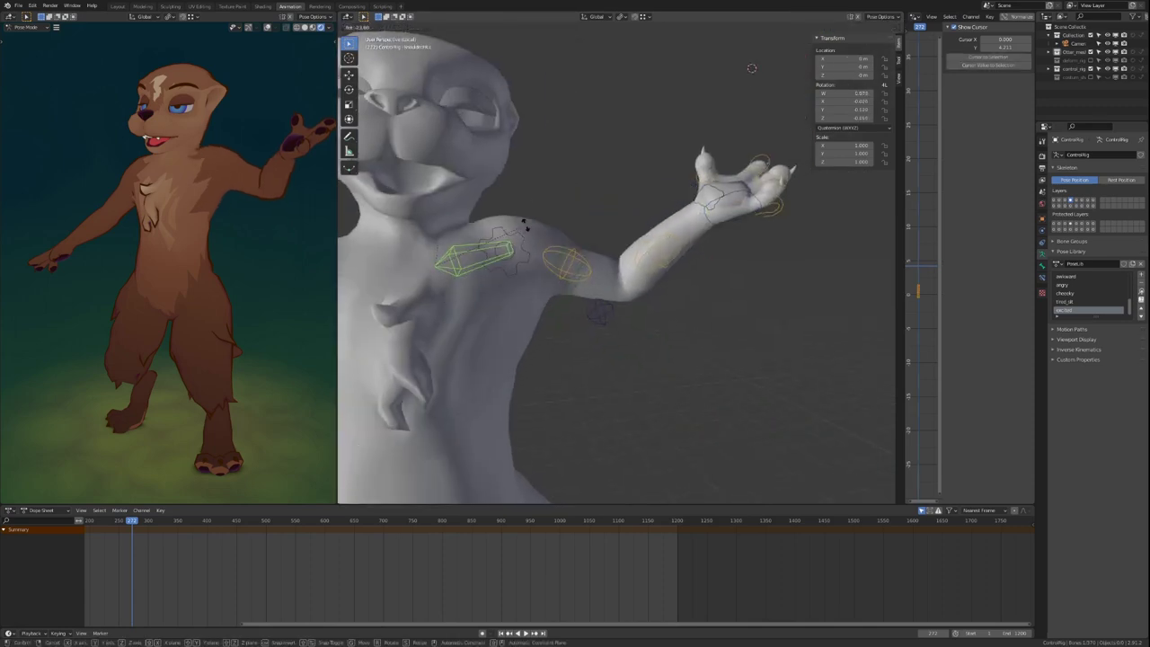
left_click(532, 240)
Step: Move the bendy controls on the left upper arm and forearm to try deforming the arm
left_click(594, 266)
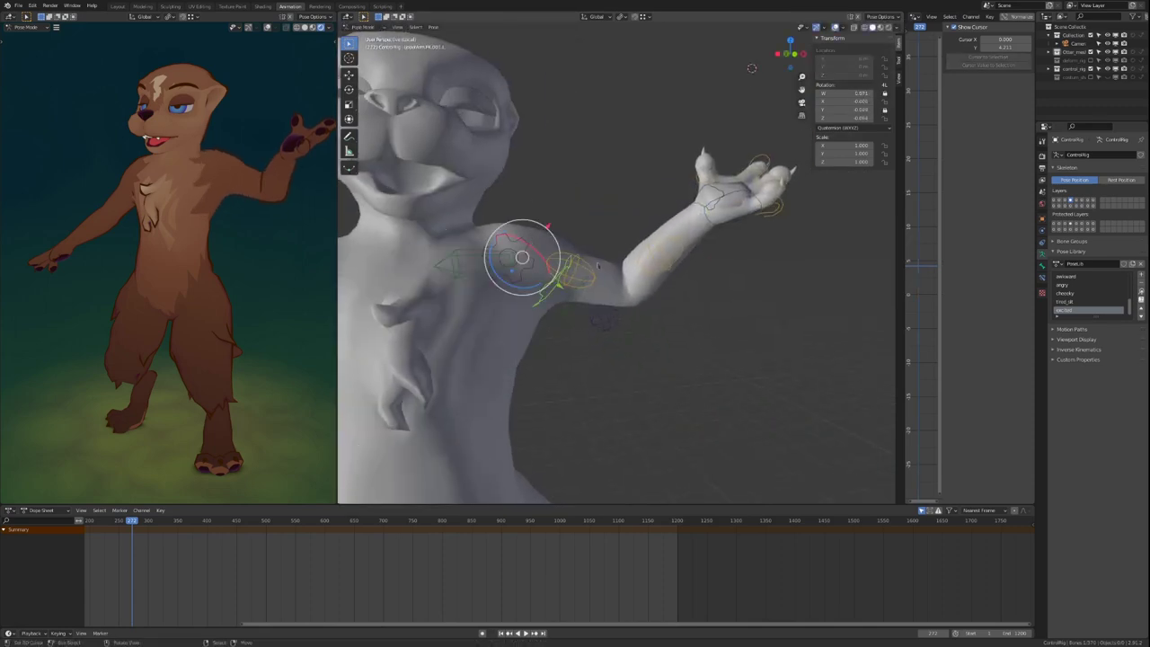
left_click(586, 268)
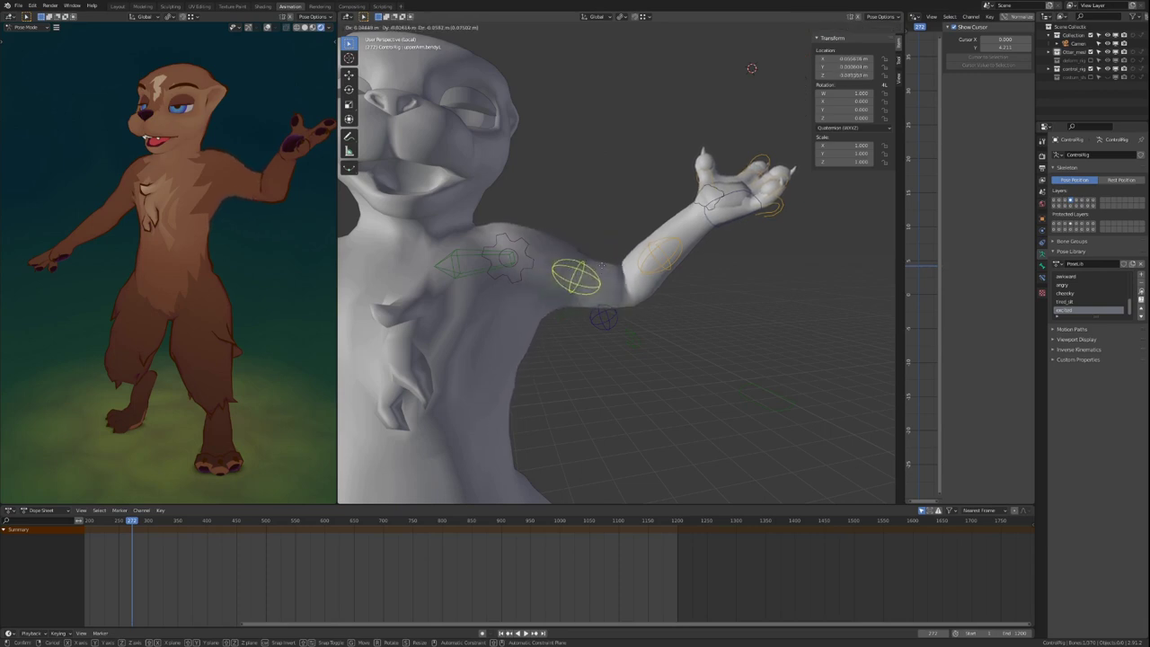
right_click(661, 257)
key("g")
middle_click_drag(699, 306, 721, 325)
Step: Scale the left hand's finger control to 0.744 to curl the fingers
right_click(735, 267)
middle_click_drag(726, 285, 801, 340)
key("s")
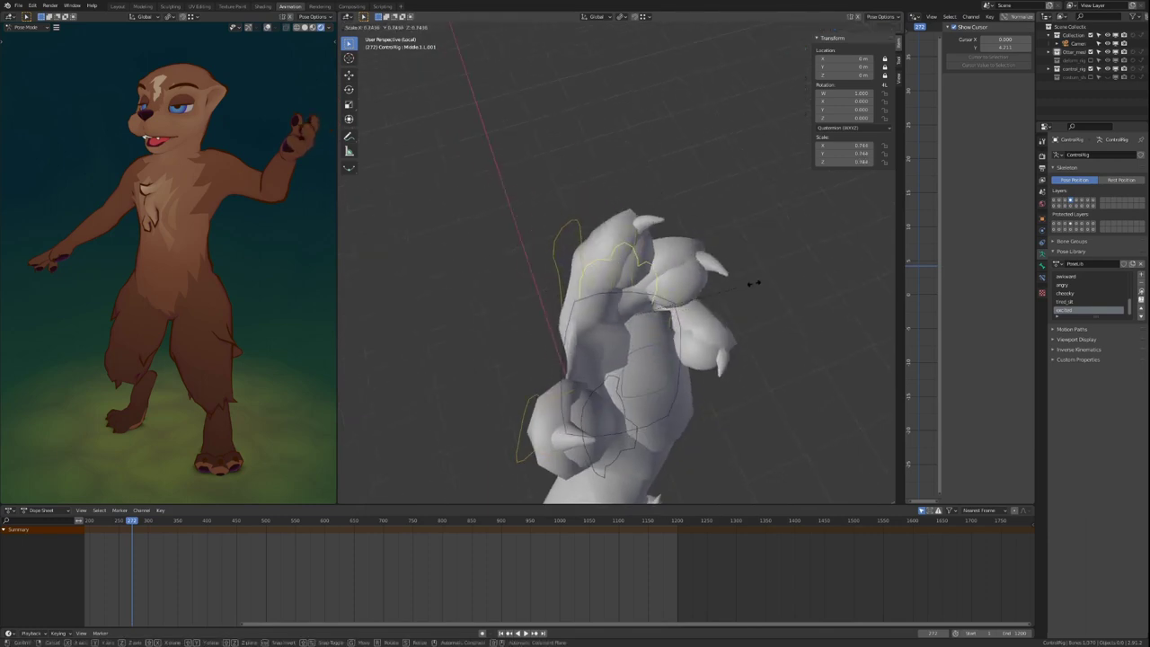
left_click(752, 288)
Step: Scale the left pinky's control by about 1.236 and the middle finger's control by about 1.102
middle_click_drag(752, 288, 679, 270)
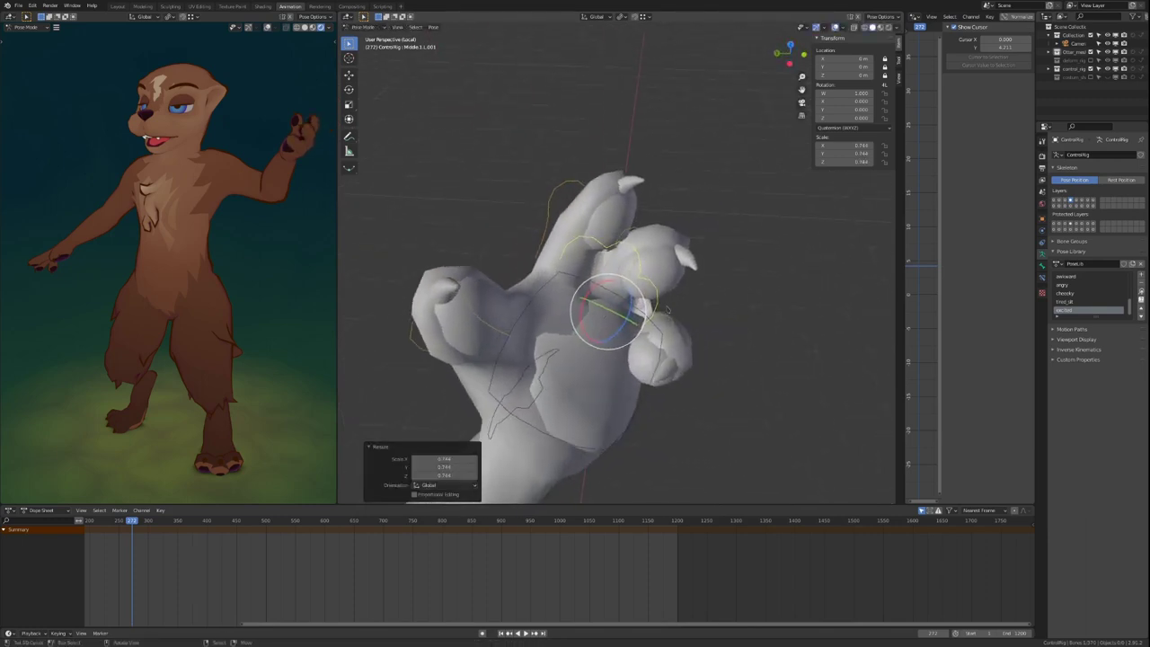
right_click(670, 316)
key("s")
left_click(731, 301)
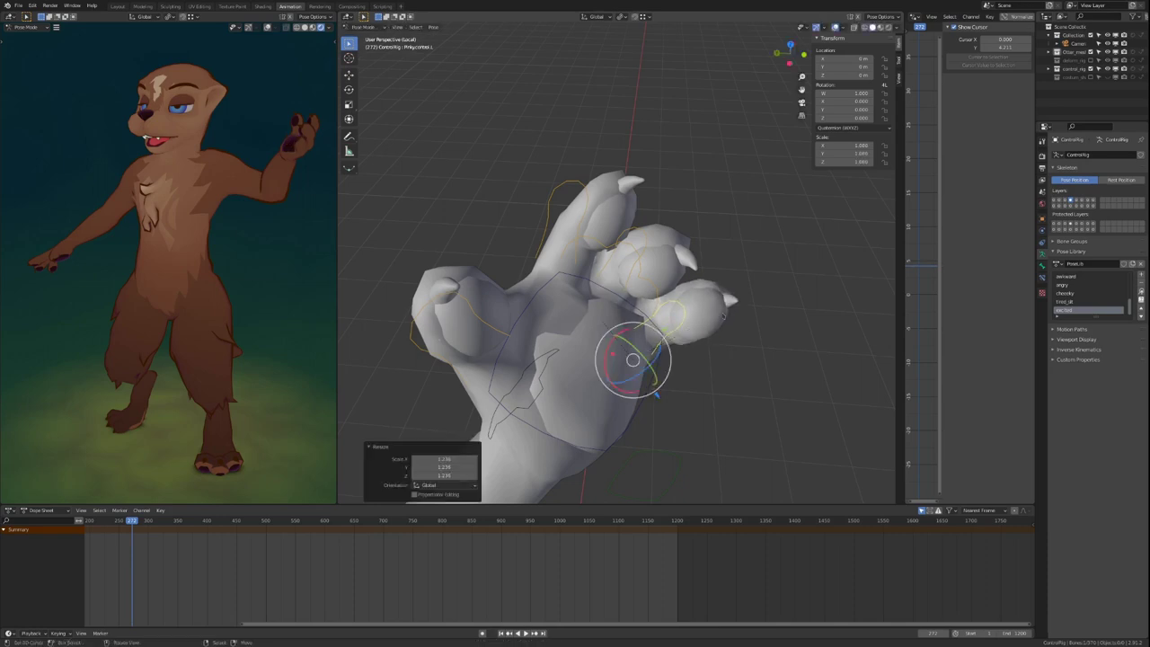
right_click(645, 232)
key("s")
left_click(691, 241)
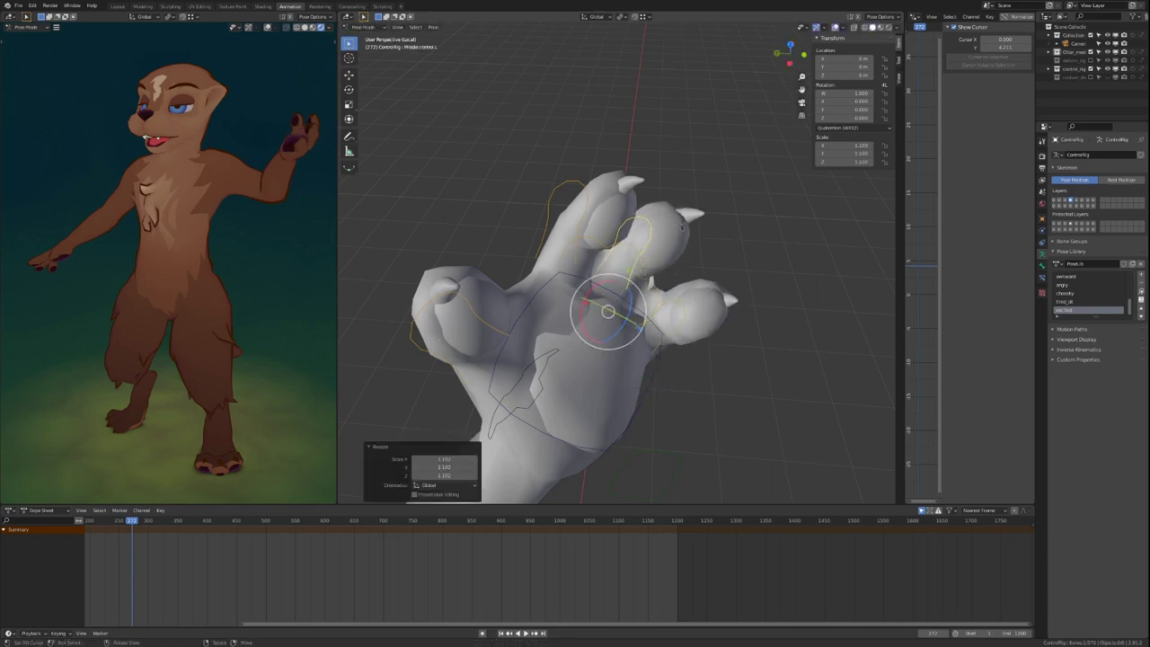
Step: Select all visible left arm and finger controls and clear their rotation
scroll(702, 243, "down", 3)
scroll(702, 243, "up", 1)
key("a")
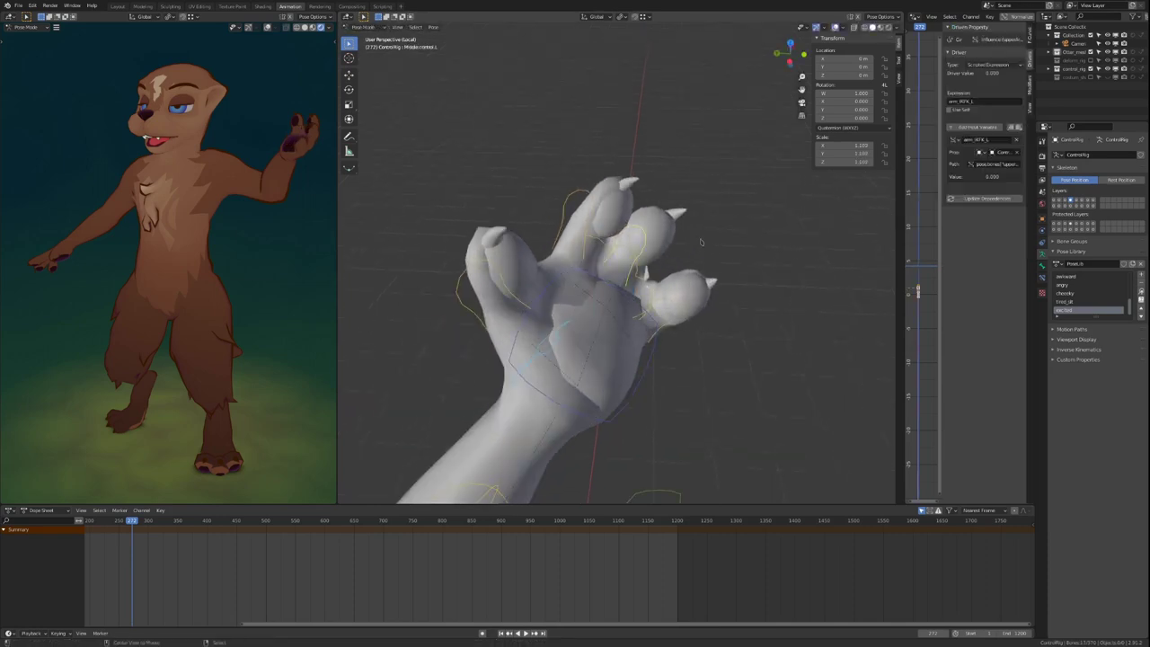
key("alt+r")
middle_click_drag(724, 264, 704, 260)
scroll(669, 274, "down", 10)
middle_click_drag(638, 287, 665, 283)
Step: Switch the armature's visible bone layer from the arm controls to the face controls
scroll(743, 256, "up", 5)
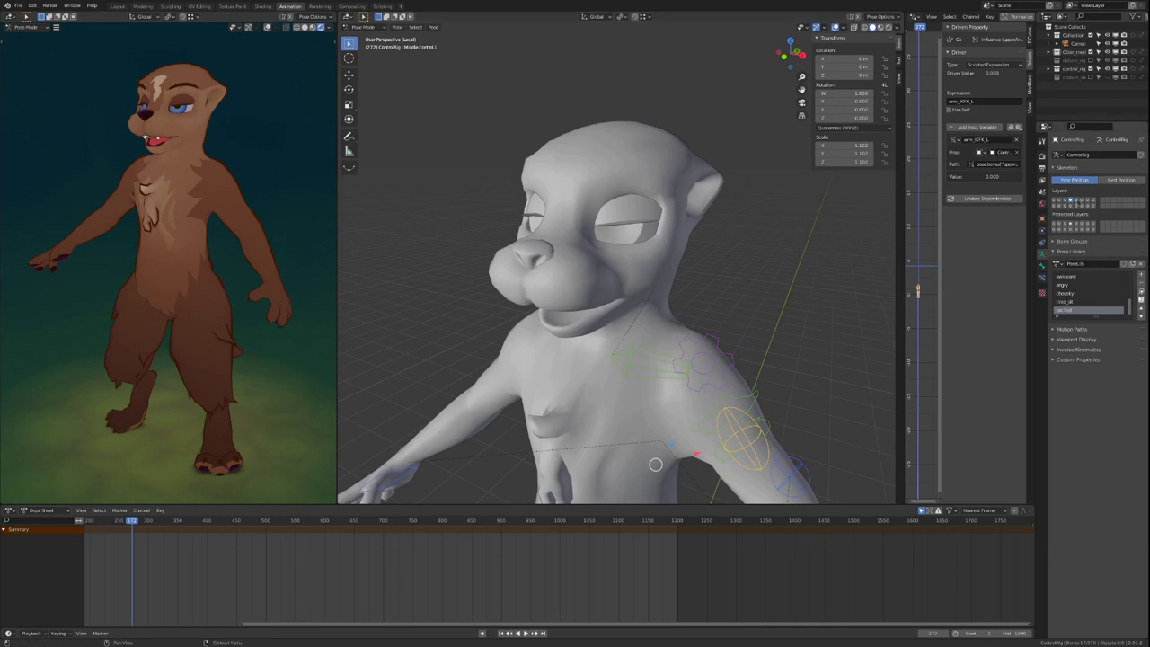
left_click(1083, 200)
scroll(670, 235, "down", 2)
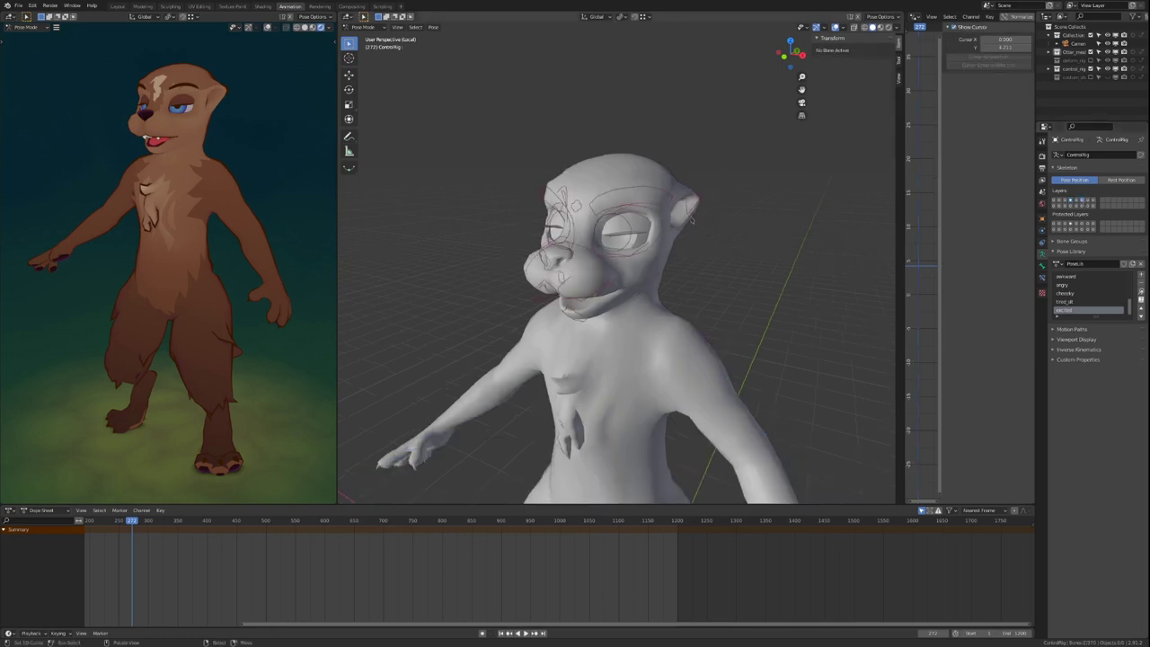
middle_click_drag(670, 235, 645, 211)
scroll(644, 211, "up", 2)
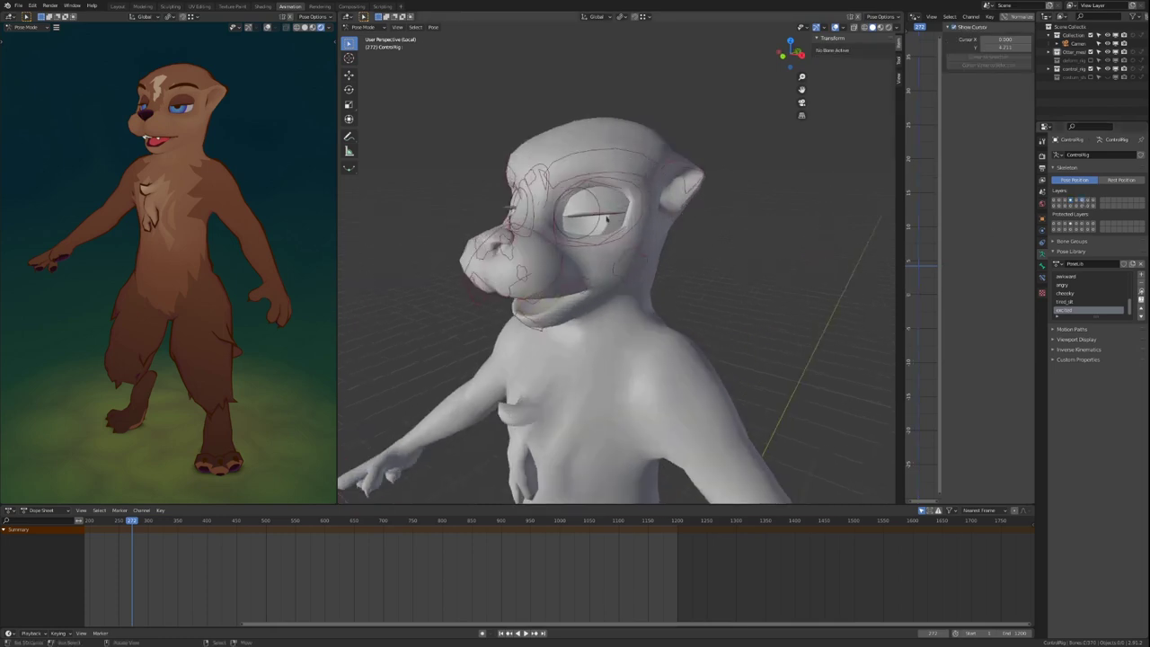
Step: Rotate the control along the upper edge of the left eye to pull that edge down
left_click(608, 219)
scroll(607, 219, "up", 4)
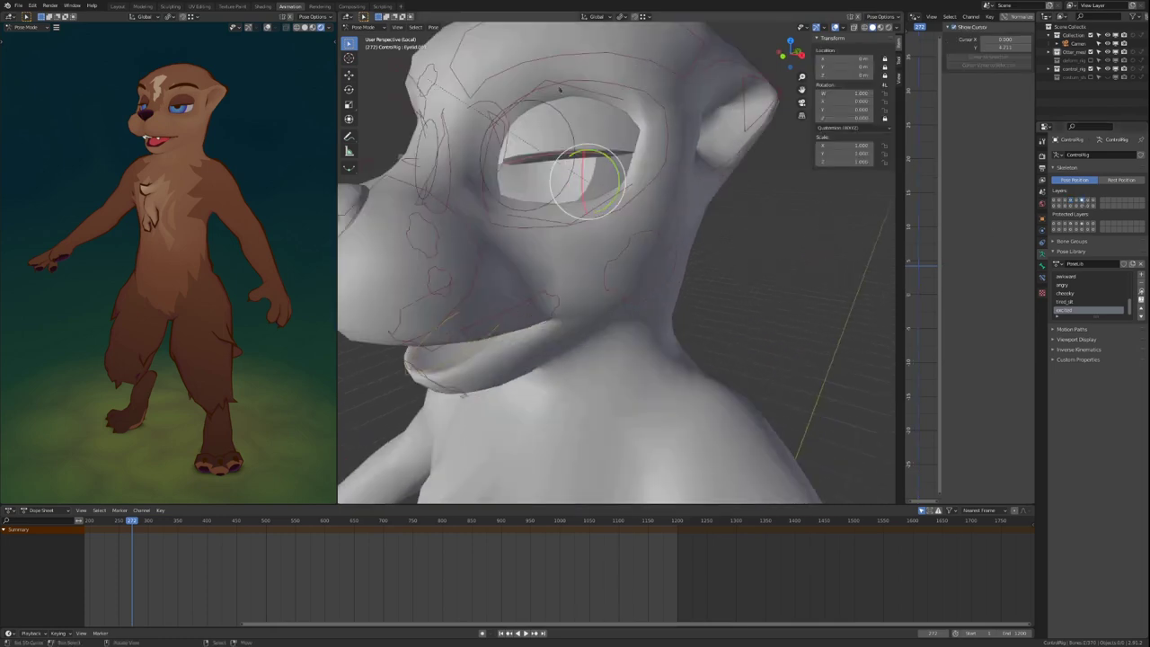
left_click(558, 88)
key("r")
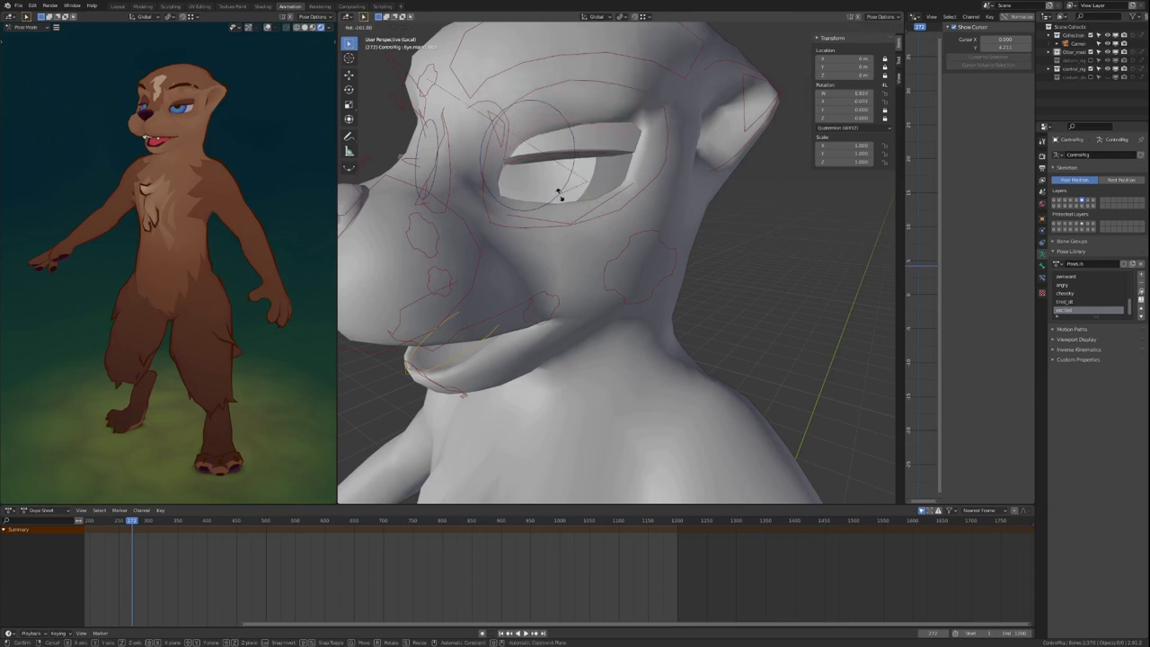
left_click(562, 198)
Step: Rotate the control along the lower edge of the left eye to raise that edge
left_click(577, 222)
key("r")
left_click(567, 188)
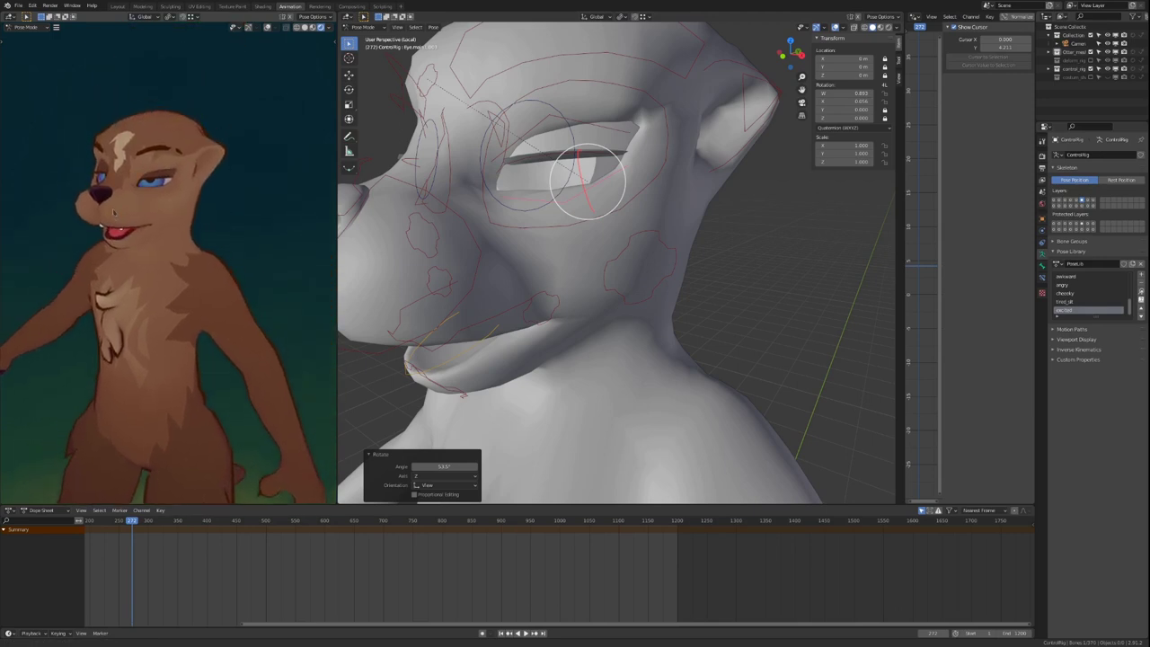
Step: Select all face controls and reset their pose
key("a")
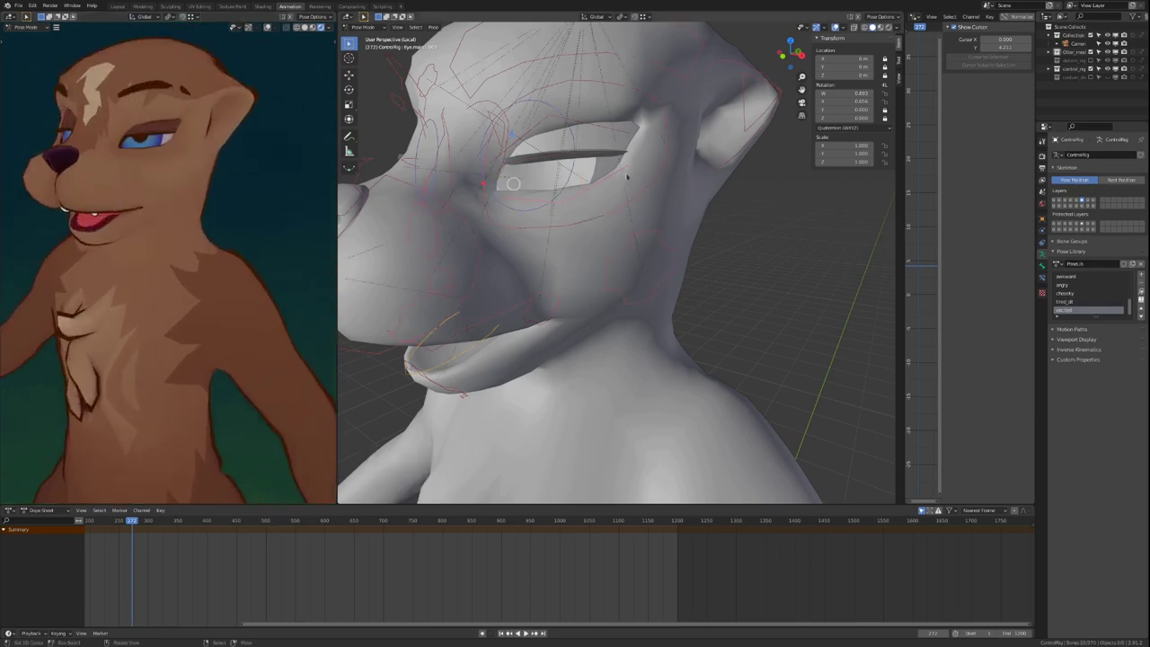
key("alt+g")
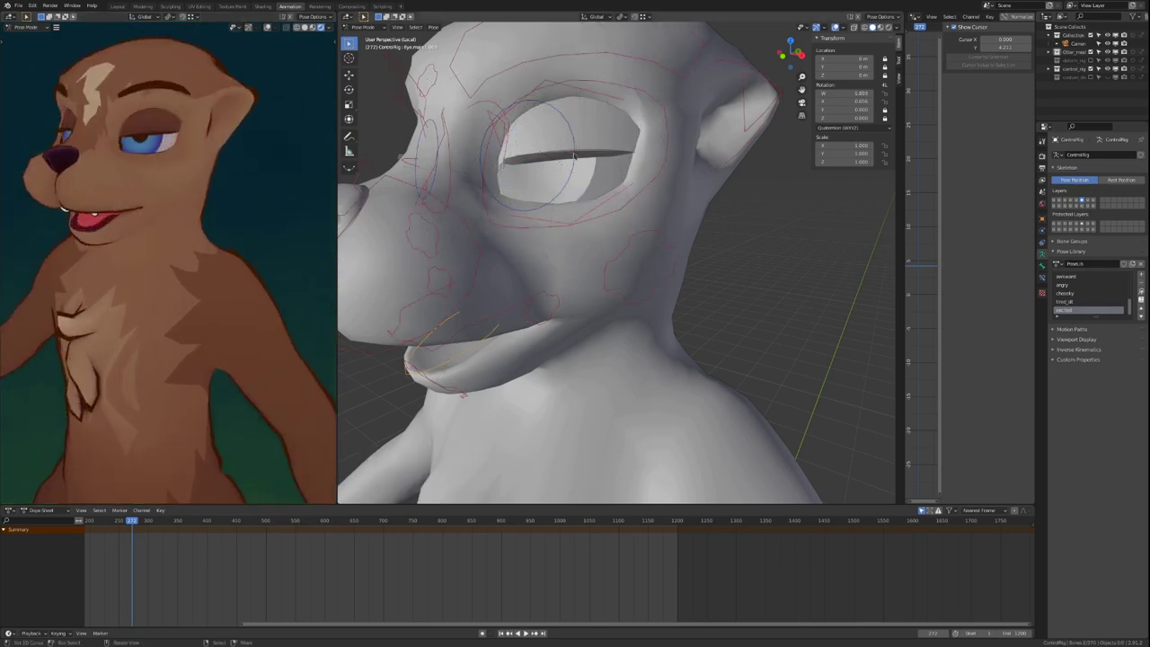
Step: Trackball-rotate the left upper eyelid control to lower the lid over the eye
key("r")
key("r")
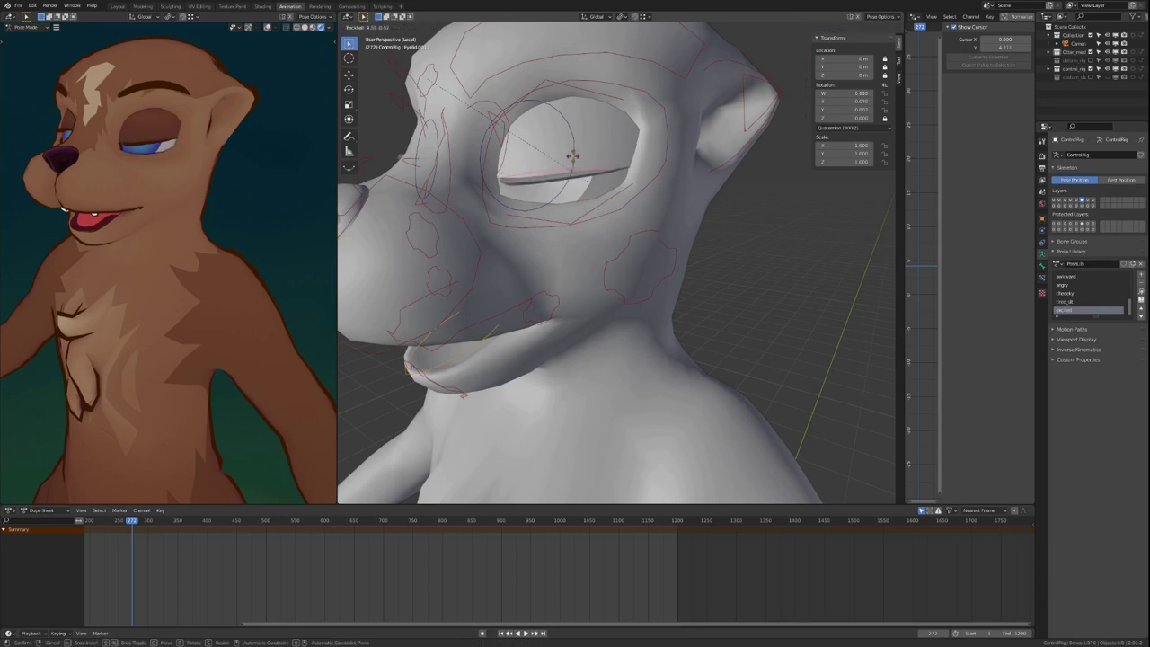
left_click(575, 156)
Step: Rotate the left eye's upper edge control downward, and return the eye controls to their earlier pose
right_click(579, 91)
key("r")
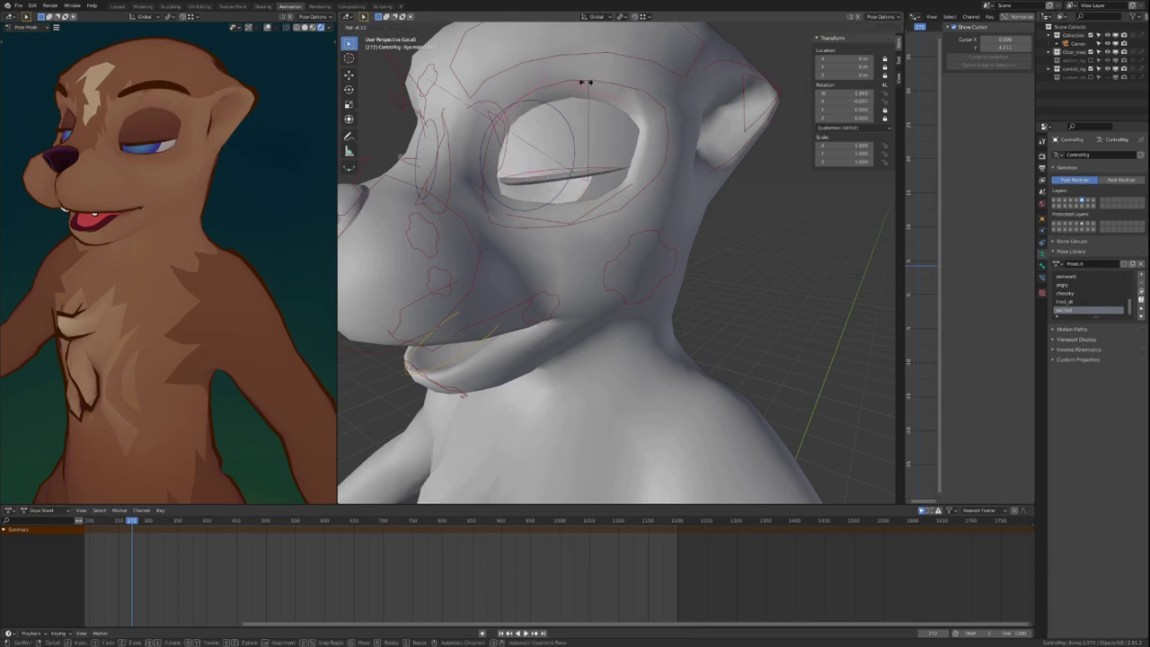
left_click(590, 164)
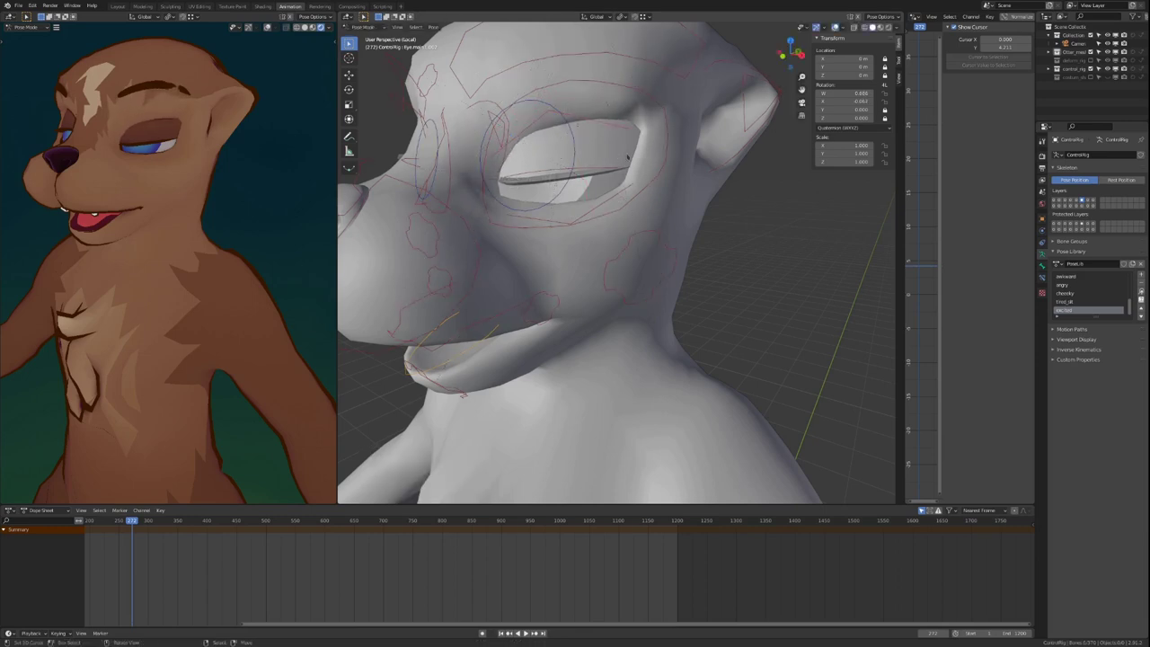
key("ctrl+z")
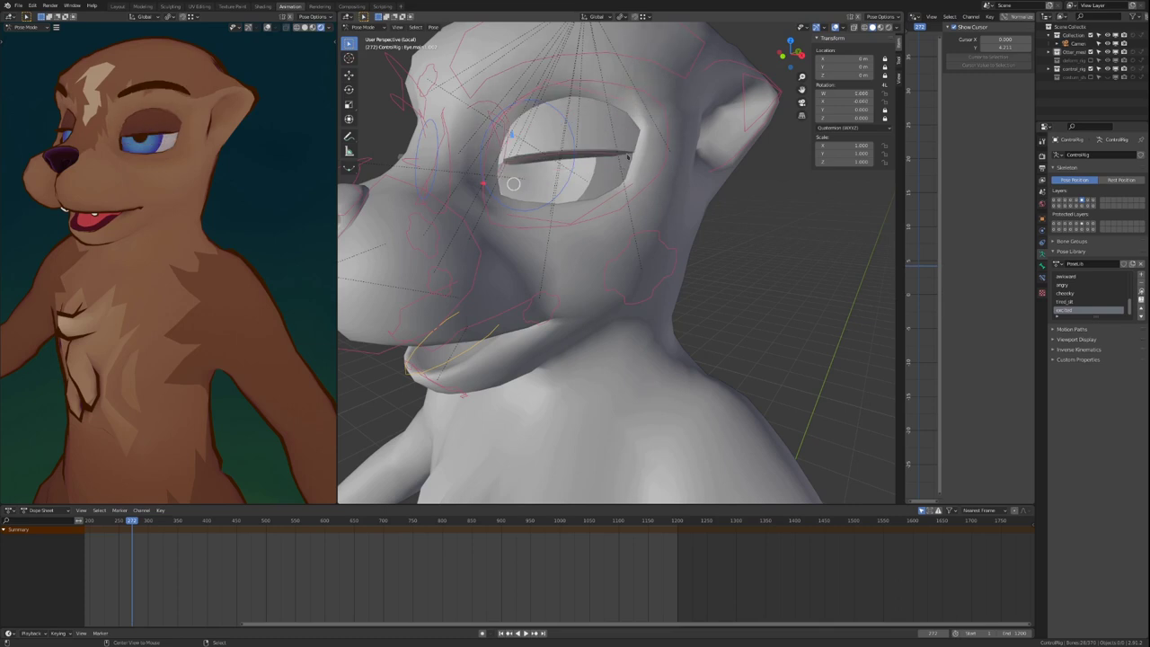
Step: Move the control at the left corner of the mouth upward to raise the smile
left_click(558, 319)
left_click(555, 303)
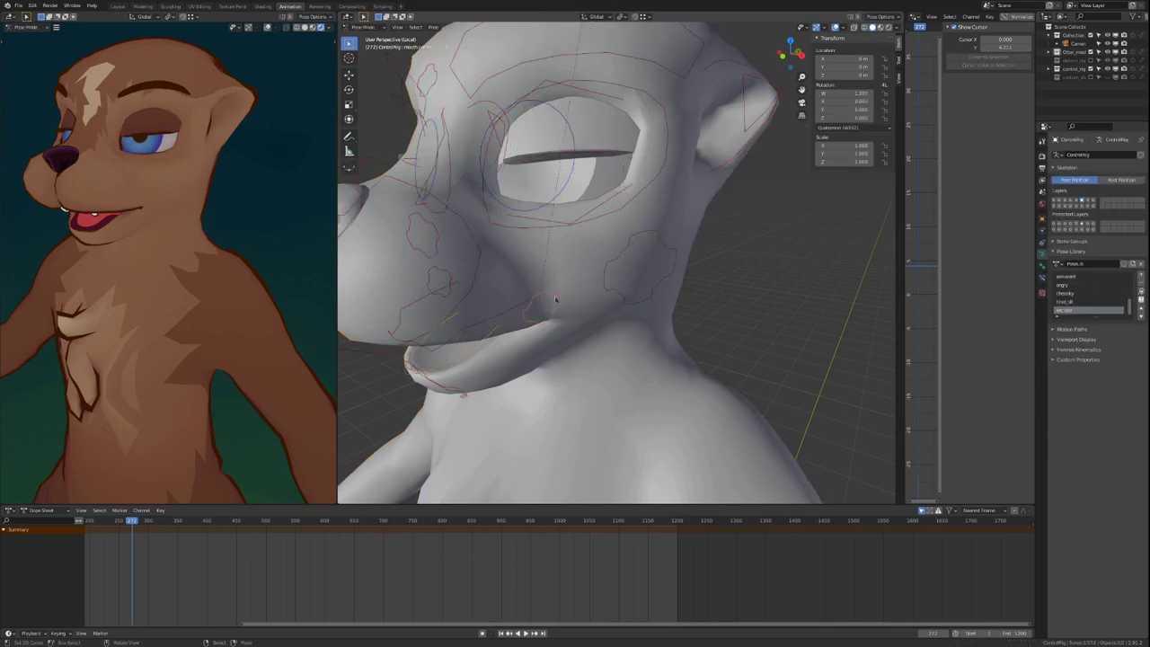
middle_click_drag(555, 301, 543, 289)
key("g")
left_click(577, 262)
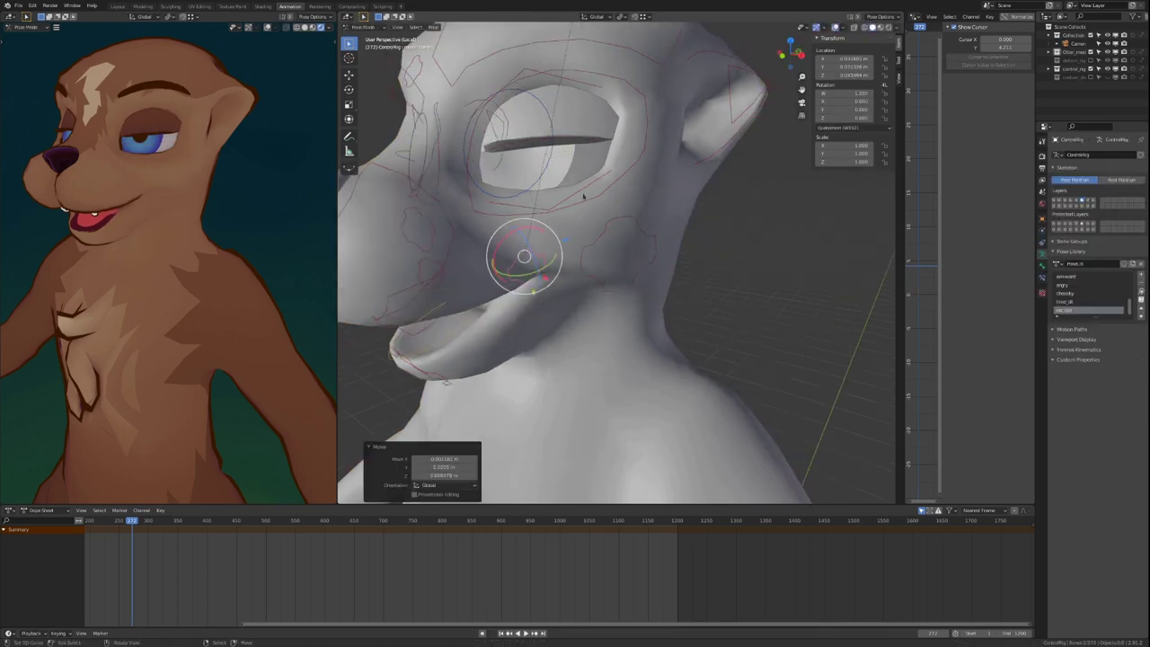
Step: Rotate the left eye's lower edge control to raise it, and trackball-rotate the upper eyelid control to open the eye
left_click(583, 198)
key("r")
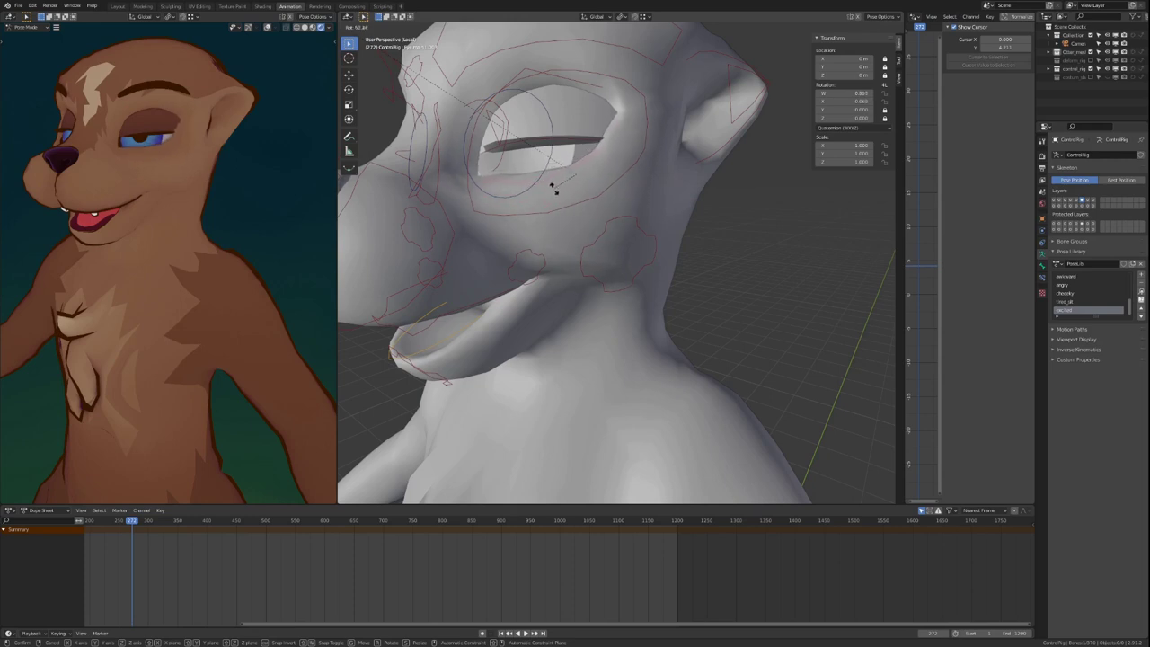
left_click(559, 154)
key("r")
key("r")
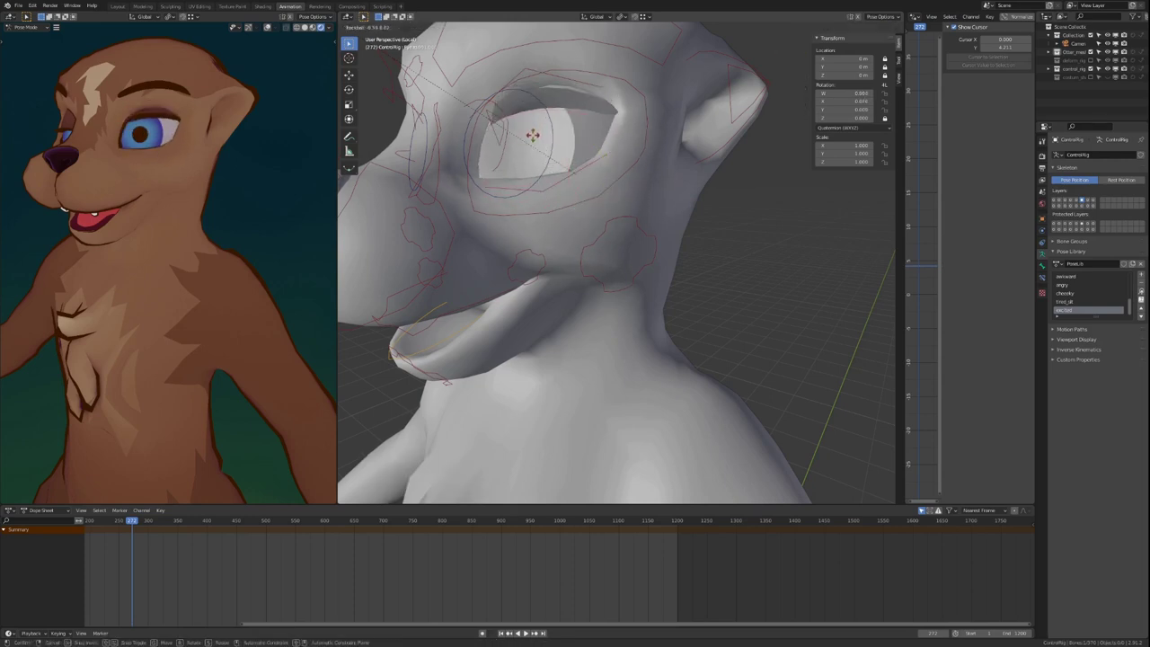
left_click(535, 137)
Step: Move the main left eyebrow control upward to raise the brow
scroll(558, 93, "down", 2)
right_click(567, 93)
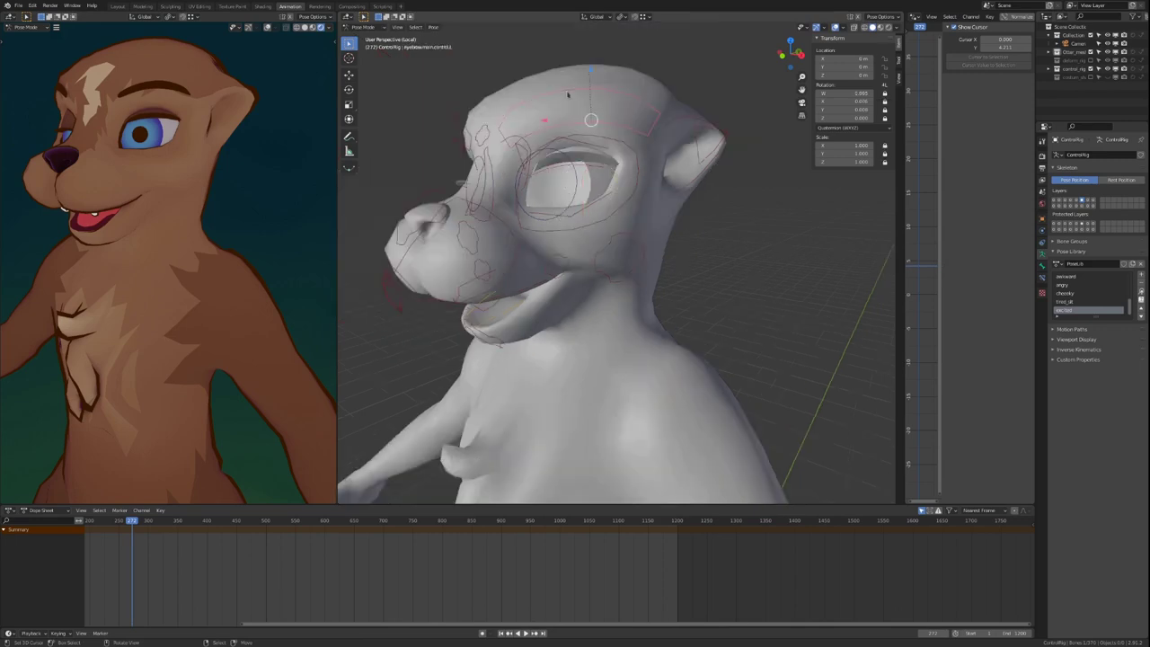
key("g")
left_click(568, 76)
middle_click_drag(568, 81, 548, 117)
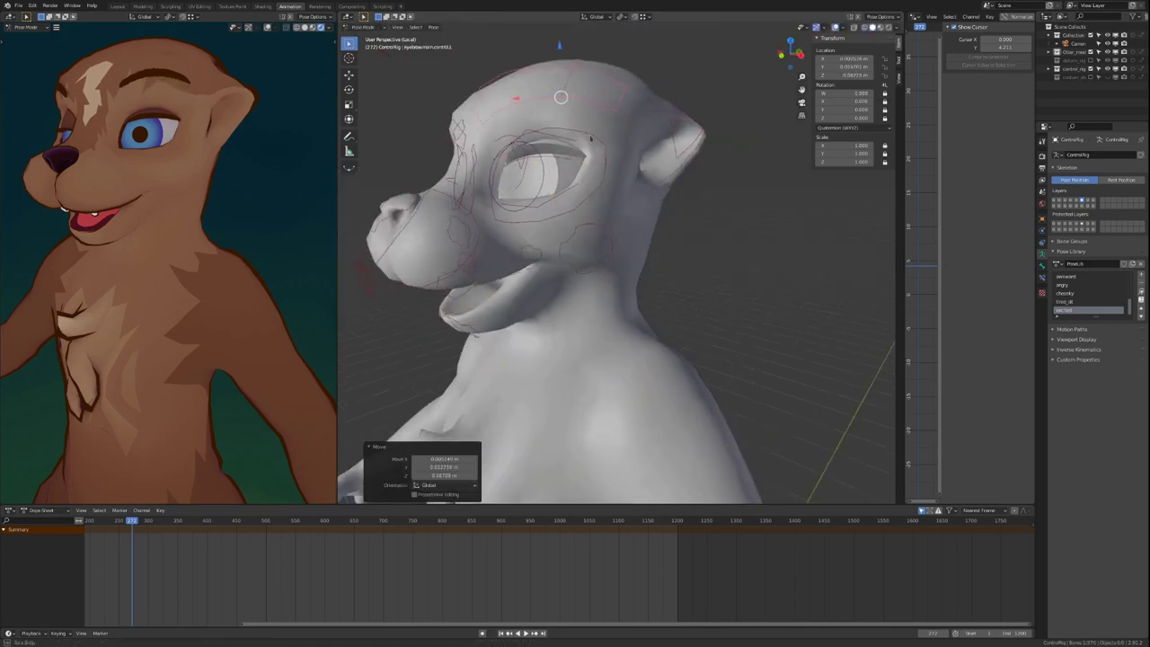
Step: Try trackball-rotating the snout control to tilt the muzzle
middle_click_drag(550, 175, 618, 228, "shift")
left_click(611, 220)
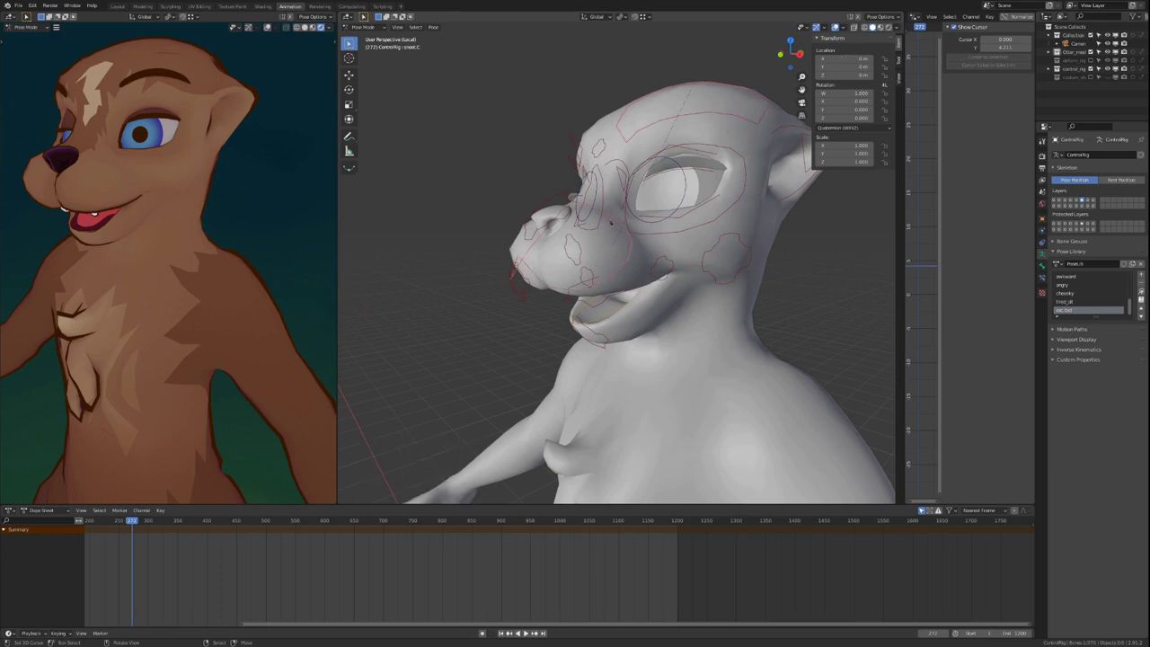
key("r")
key("r")
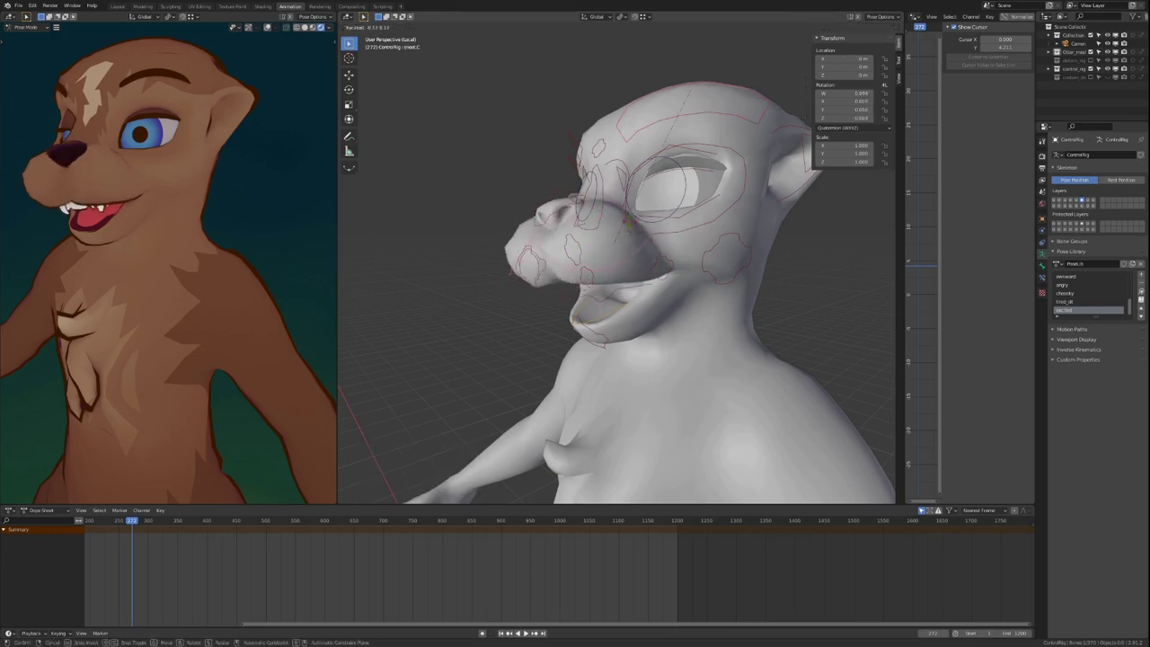
left_click_drag(609, 226, 596, 272)
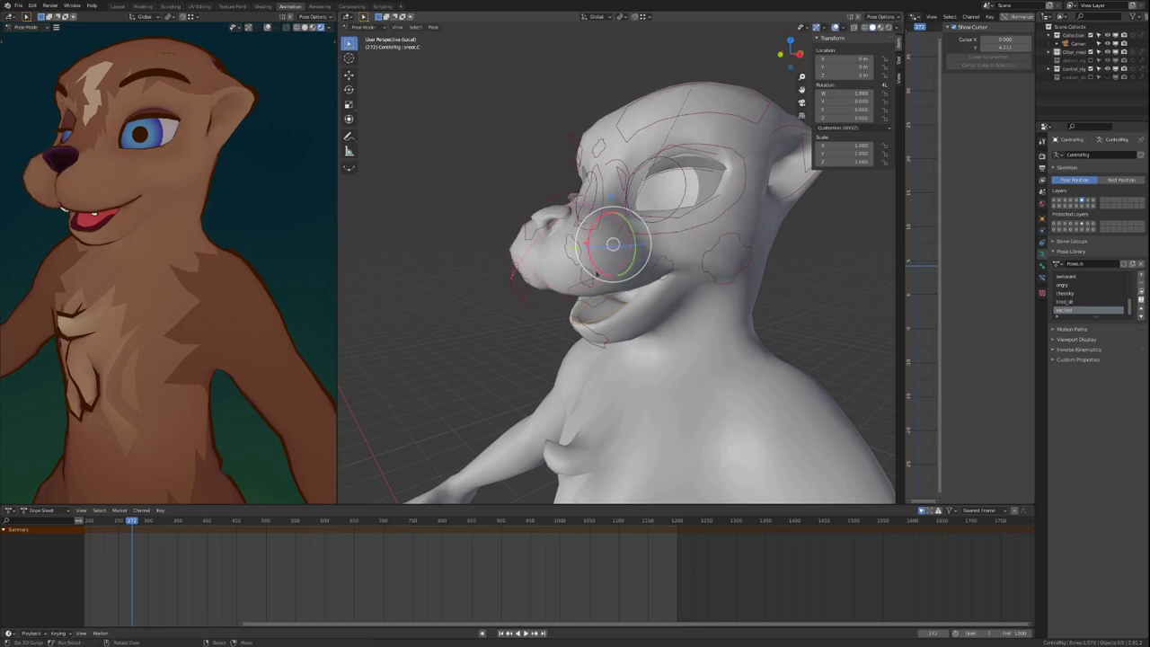
Step: Move the main teeth control to expose more of the teeth in the open mouth
right_click(586, 306)
middle_click_drag(588, 307, 580, 298)
key("g")
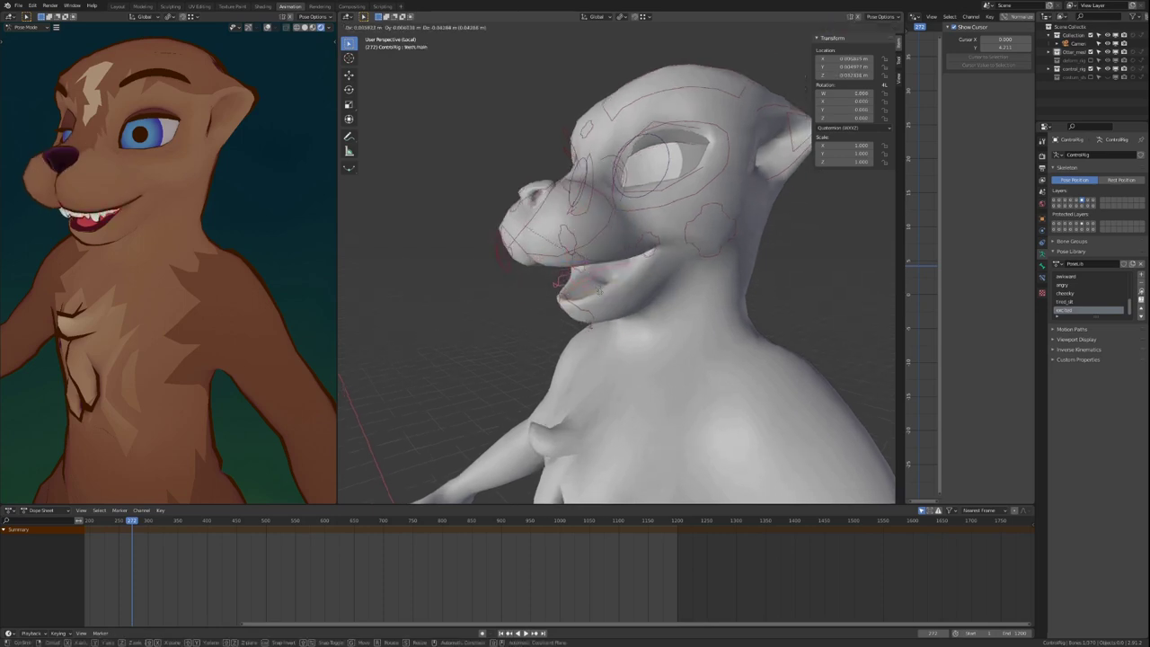
left_click(601, 294)
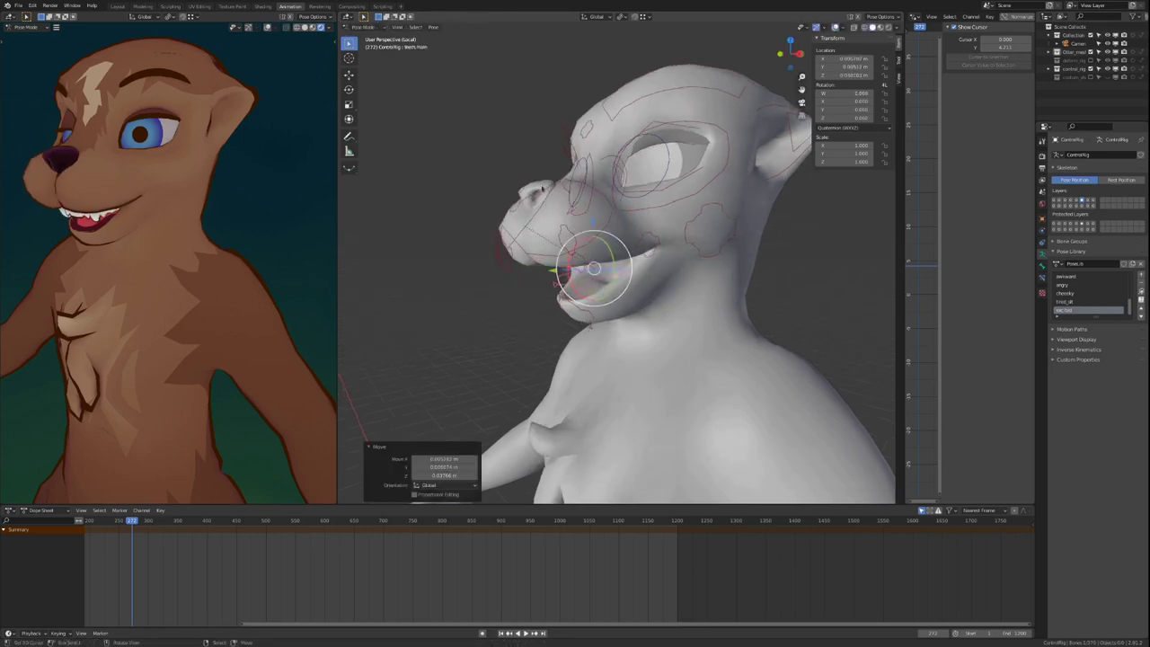
Step: Try moving the nose control on top of the muzzle
left_click(549, 172)
scroll(557, 195, "up", 5)
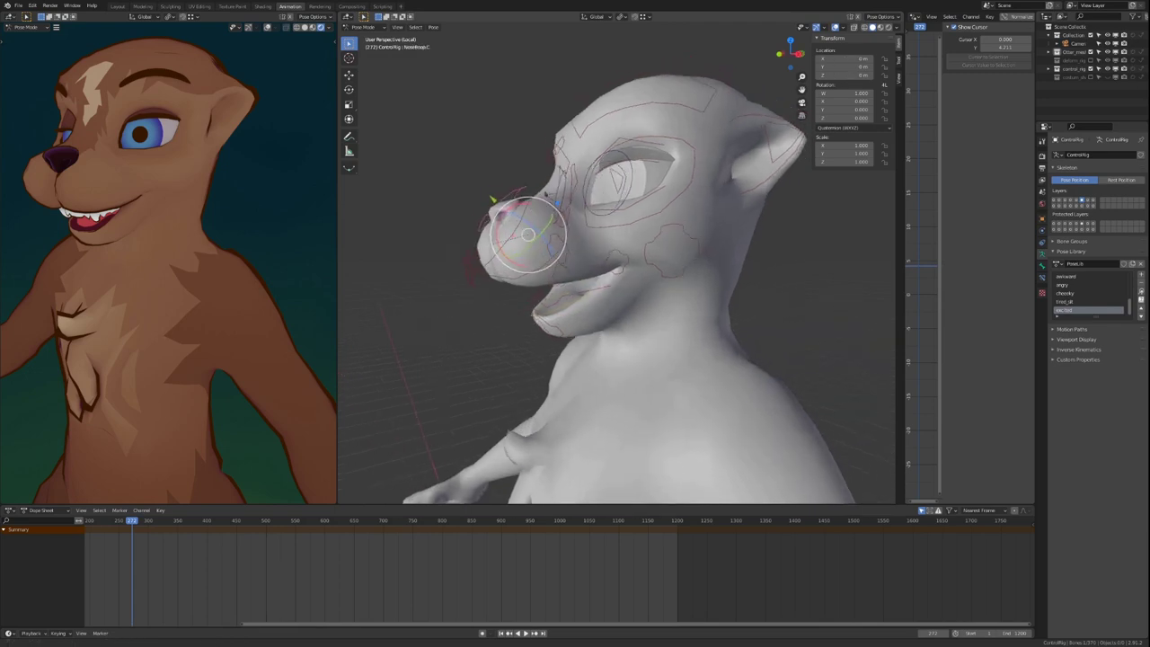
key("g")
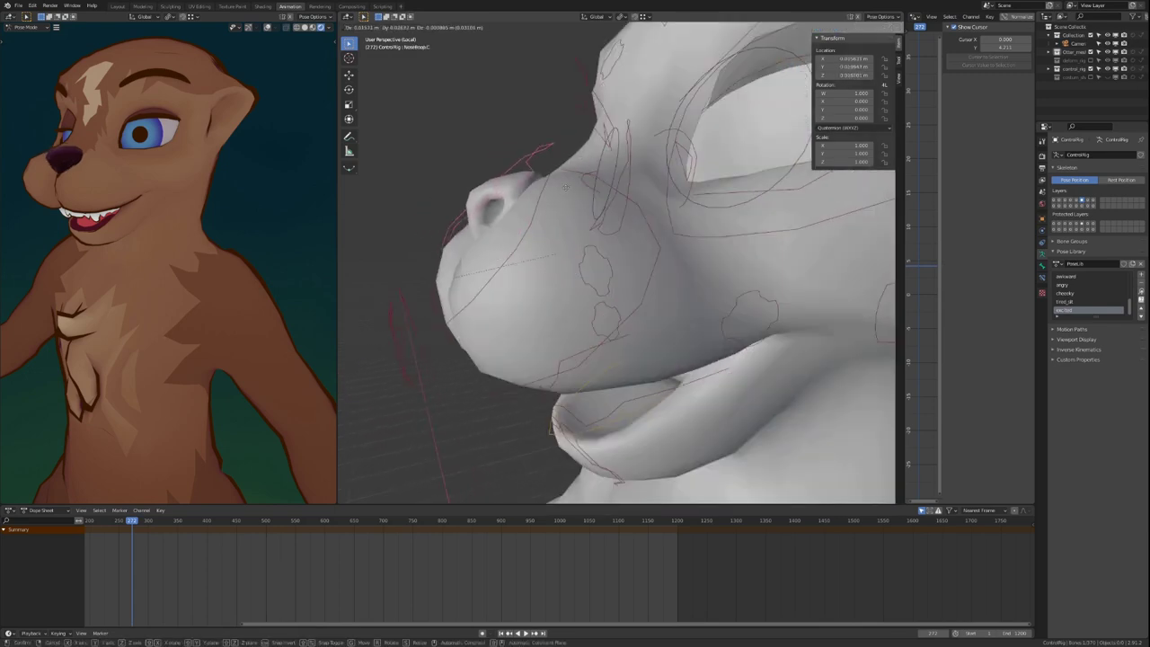
right_click(584, 202)
scroll(581, 199, "down", 8)
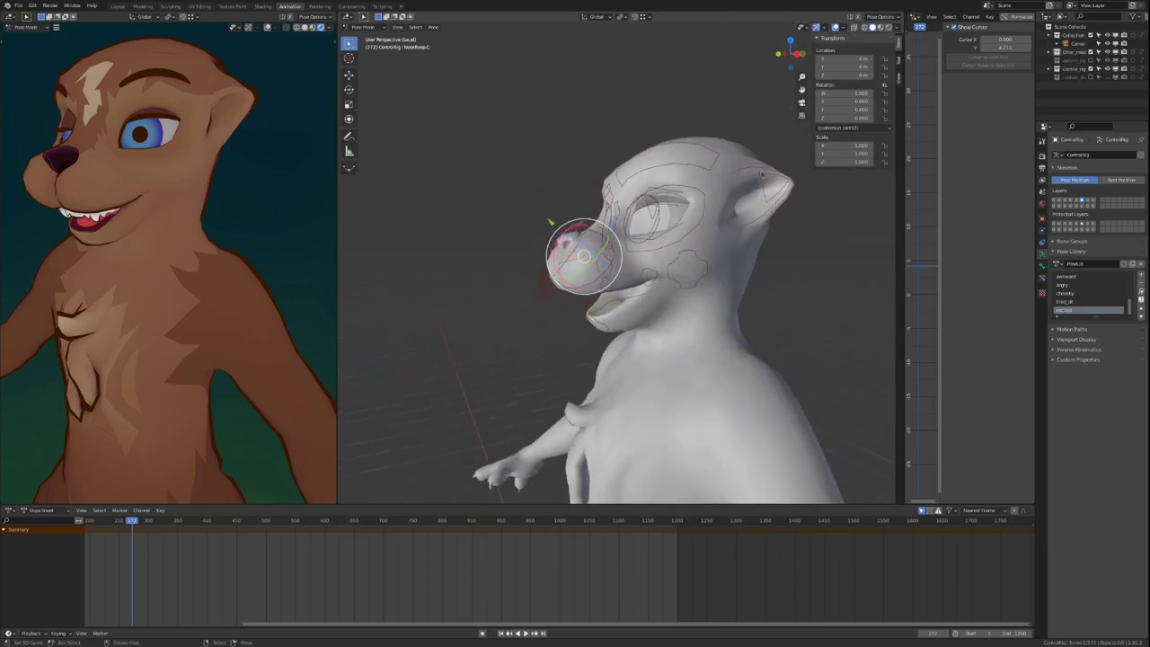
Step: Try rotating the left ear control
left_click(763, 173)
key("r")
right_click(817, 243)
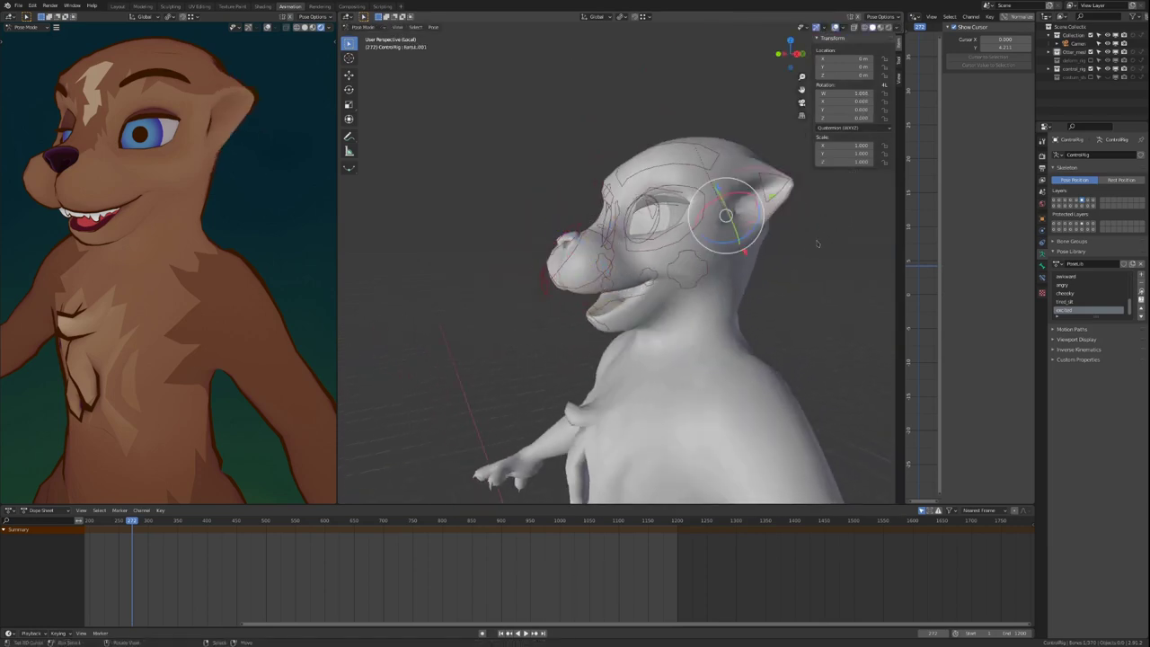
Step: Try pulling the tongue out of the mouth by moving the tongue control
scroll(588, 314, "up", 2)
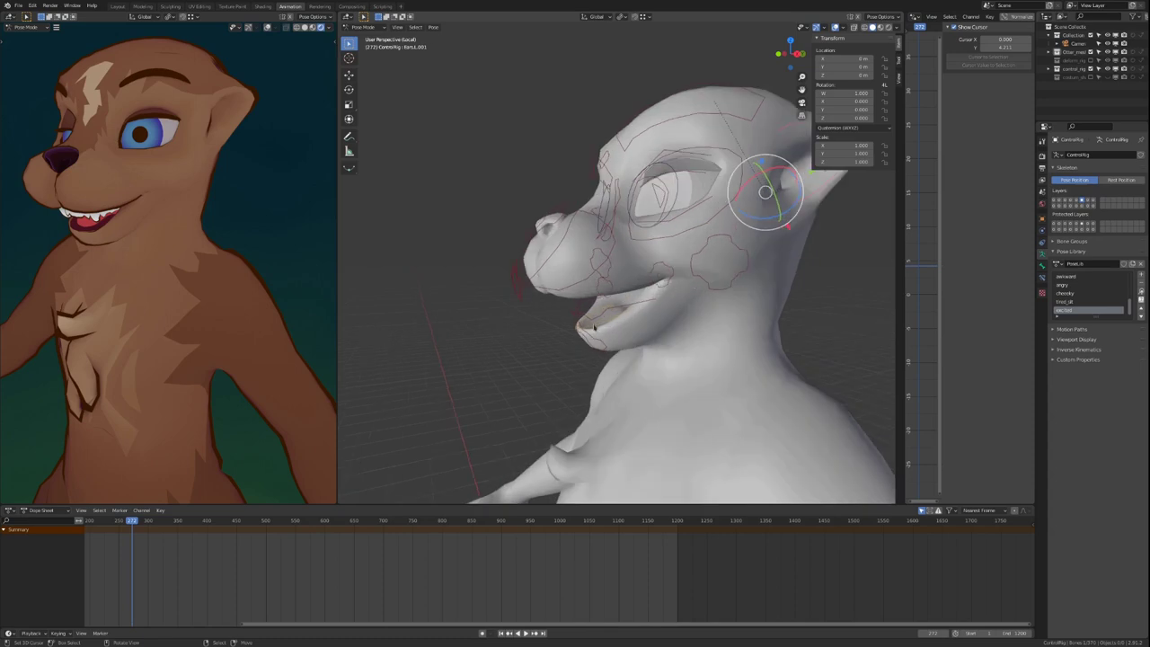
left_click(593, 327)
key("g")
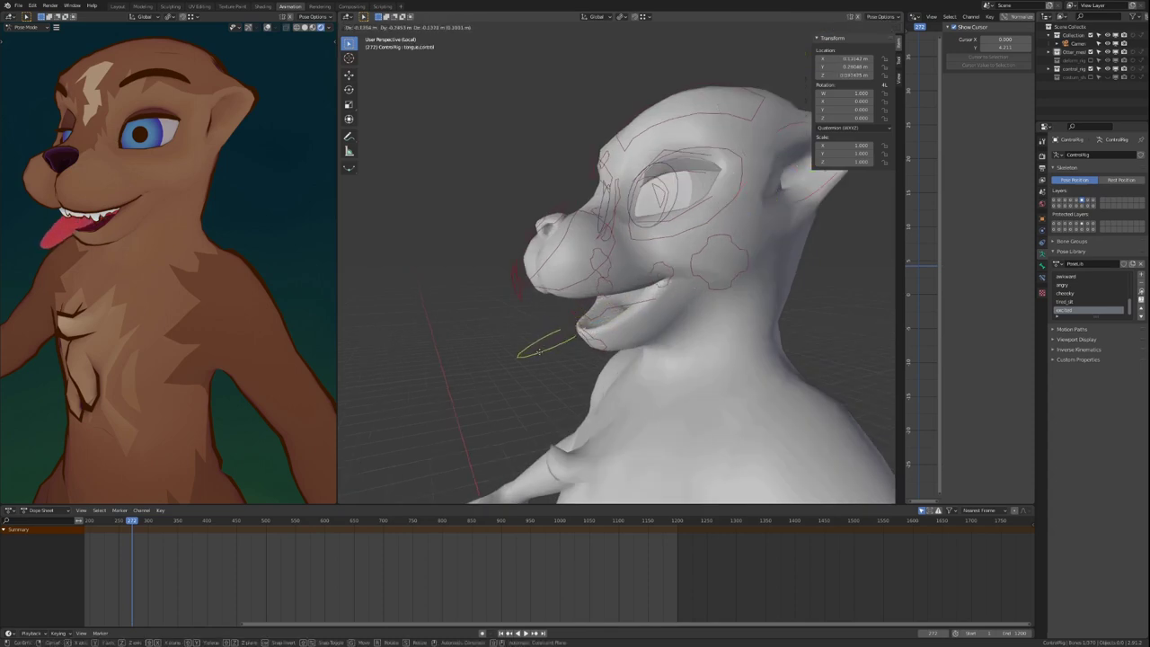
right_click(543, 354)
scroll(695, 320, "down", 3)
Step: Switch the visible armature layer from the main face controls to the detailed face controls
left_click(697, 319)
scroll(697, 317, "up", 1)
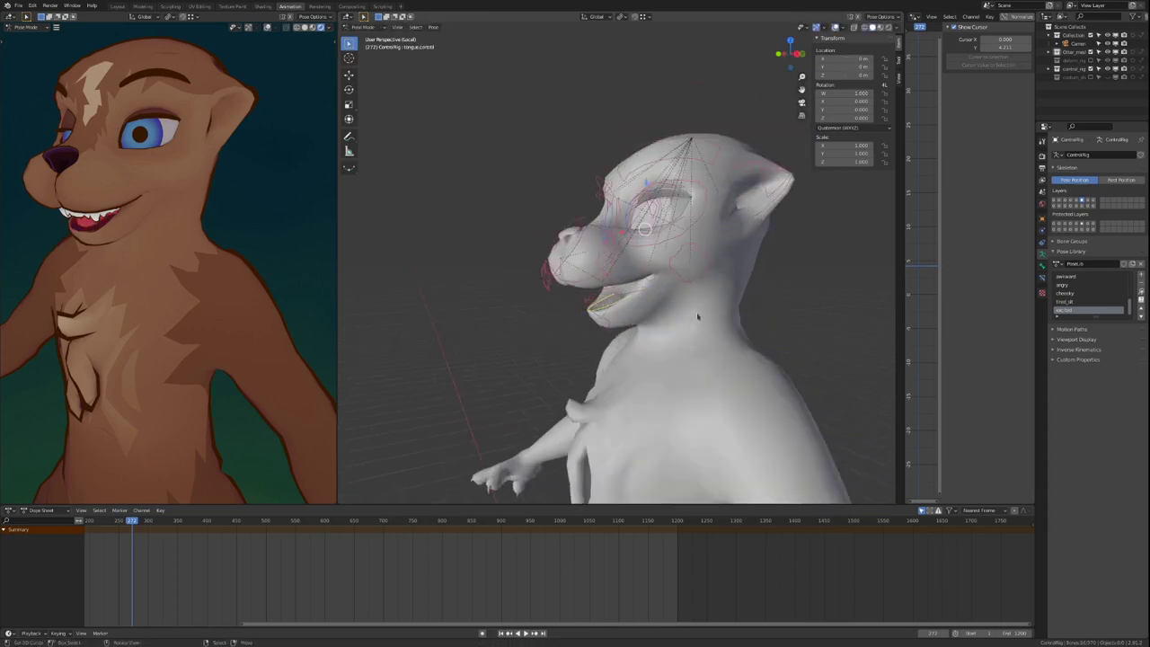
left_click(1088, 203)
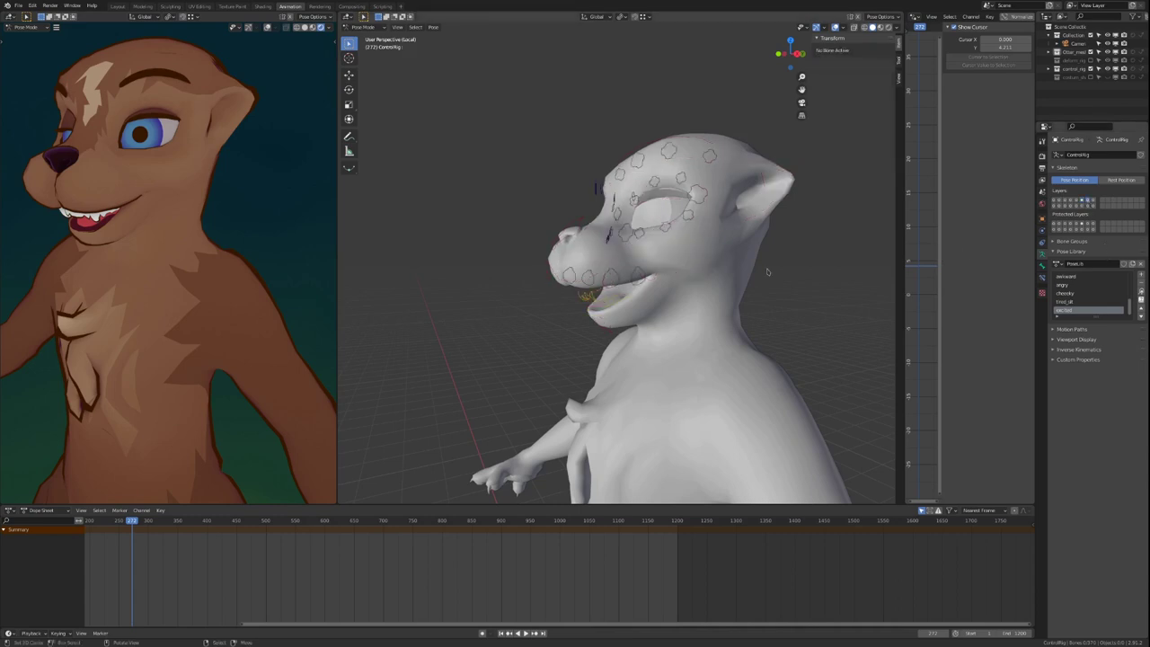
Step: Move the detailed control in the middle of the left upper lip upward
scroll(756, 287, "up", 4)
right_click(600, 314)
middle_click_drag(600, 314, 598, 298)
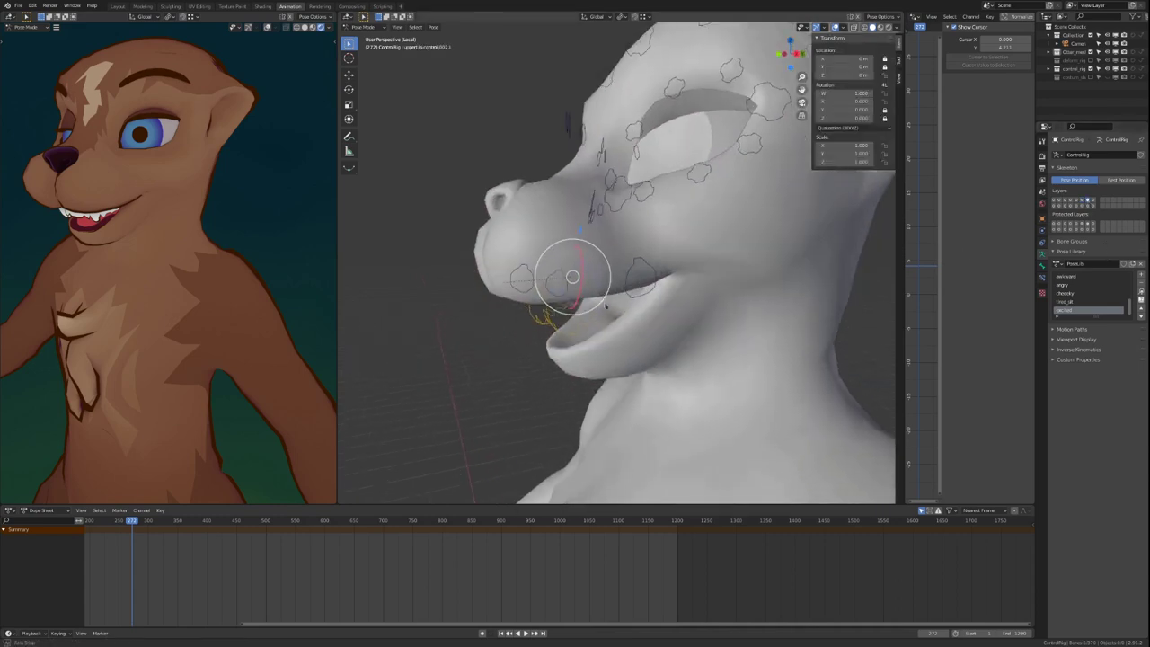
key("g")
left_click(605, 285)
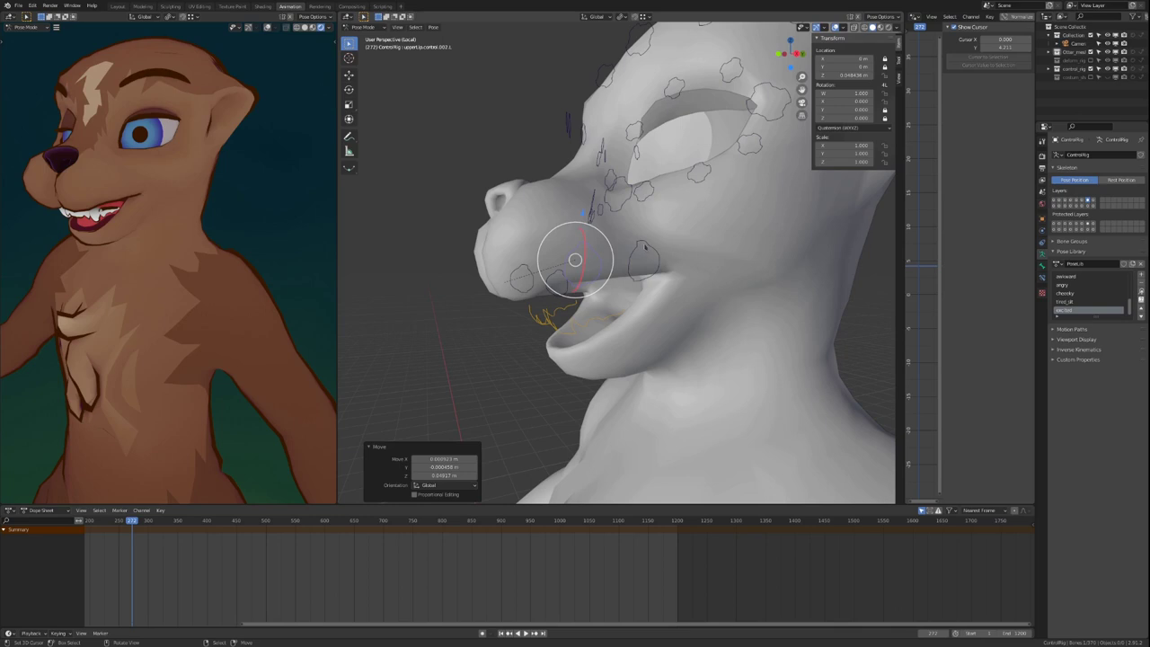
Step: Move the detailed lip control near the left corner of the mouth downward
left_click(644, 248)
key("g")
left_click(642, 279)
middle_click_drag(641, 278, 653, 267)
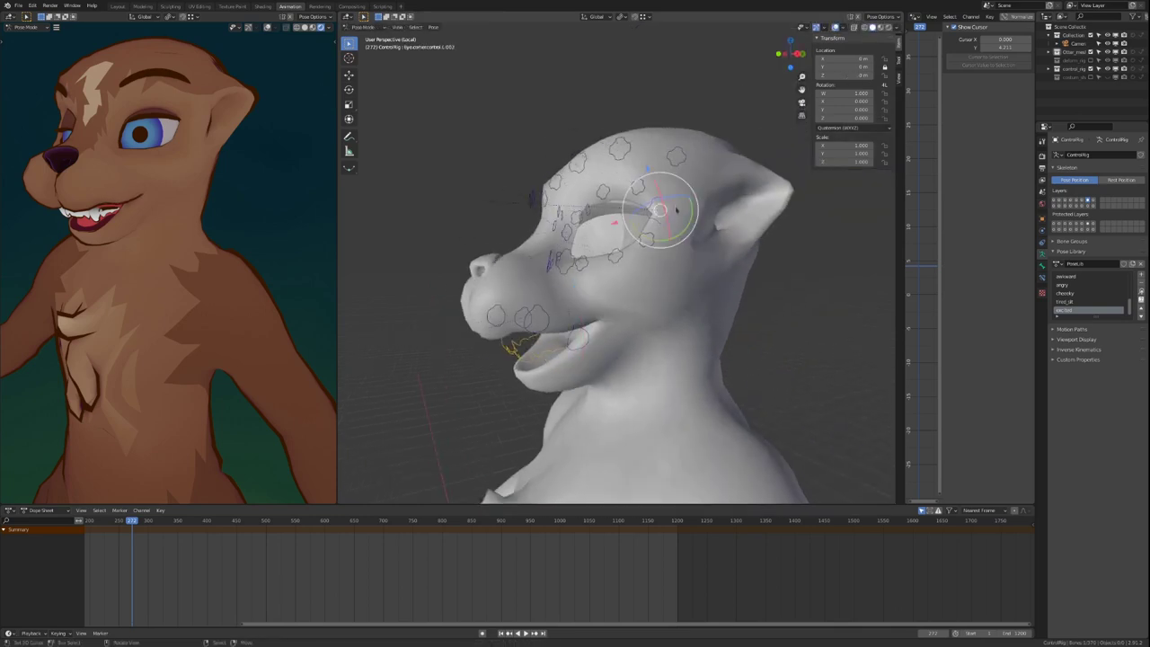
Step: Move the detailed control at the outer corner of the left eye to reshape that corner
mouse_move(677, 209)
middle_mouse_down()
mouse_move(719, 209)
mouse_move(695, 212)
middle_mouse_up()
key("g")
left_click(680, 208)
scroll(719, 210, "up", 3)
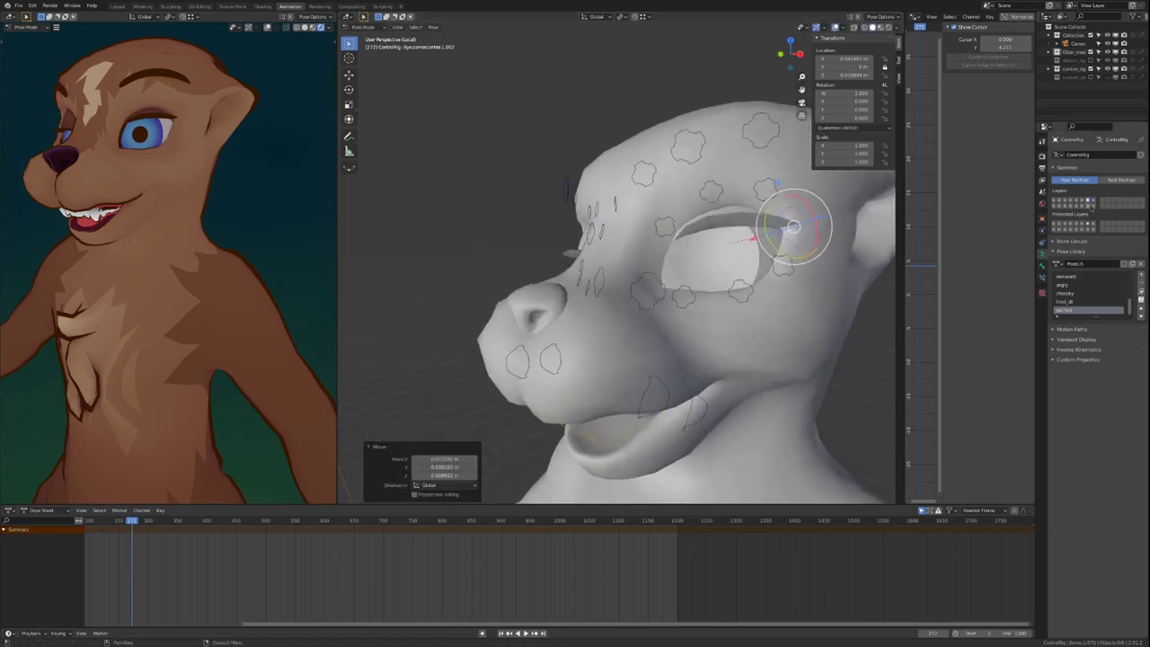
Step: Show the main face controls alongside the detailed ones and try trackball-rotating the left eye's main control
left_click(1081, 200, "shift")
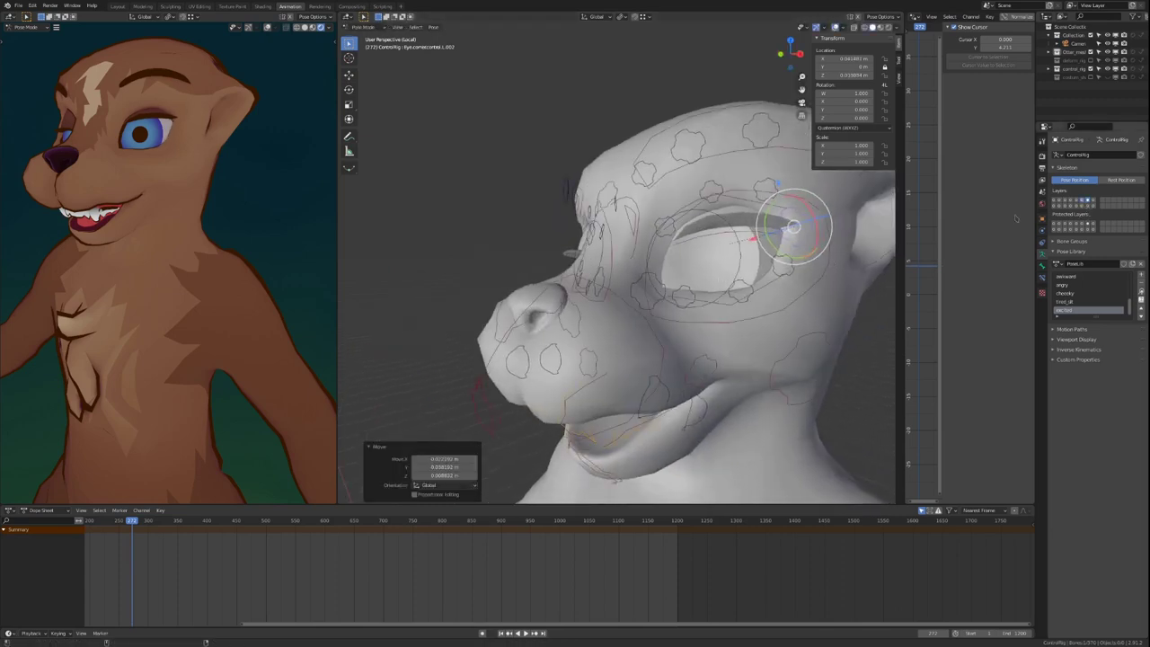
left_click(734, 267)
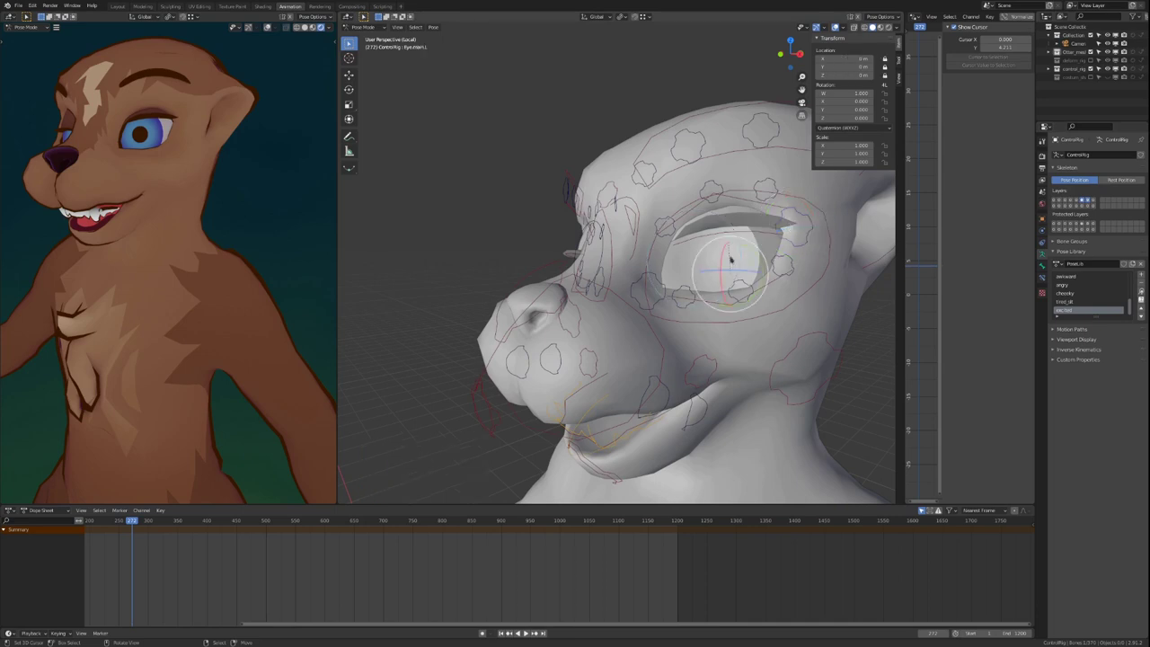
mouse_move(730, 256)
left_mouse_down()
mouse_move(745, 249)
mouse_move(731, 239)
mouse_move(723, 255)
mouse_move(735, 246)
left_mouse_up()
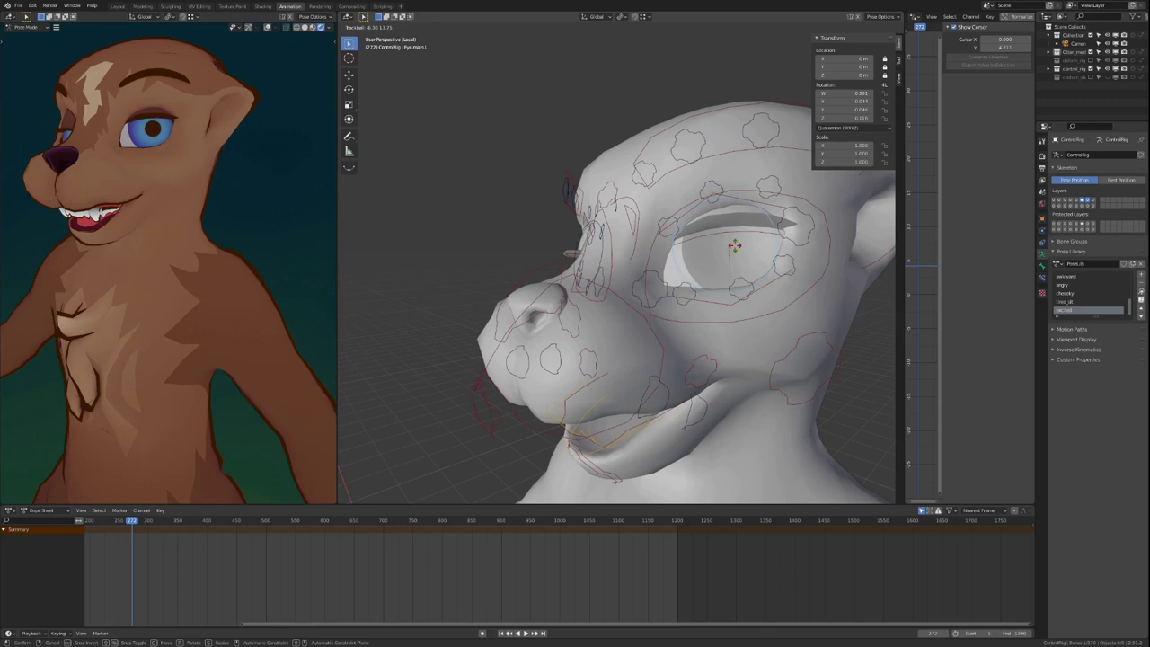
right_click(734, 245)
middle_click_drag(734, 248, 718, 257)
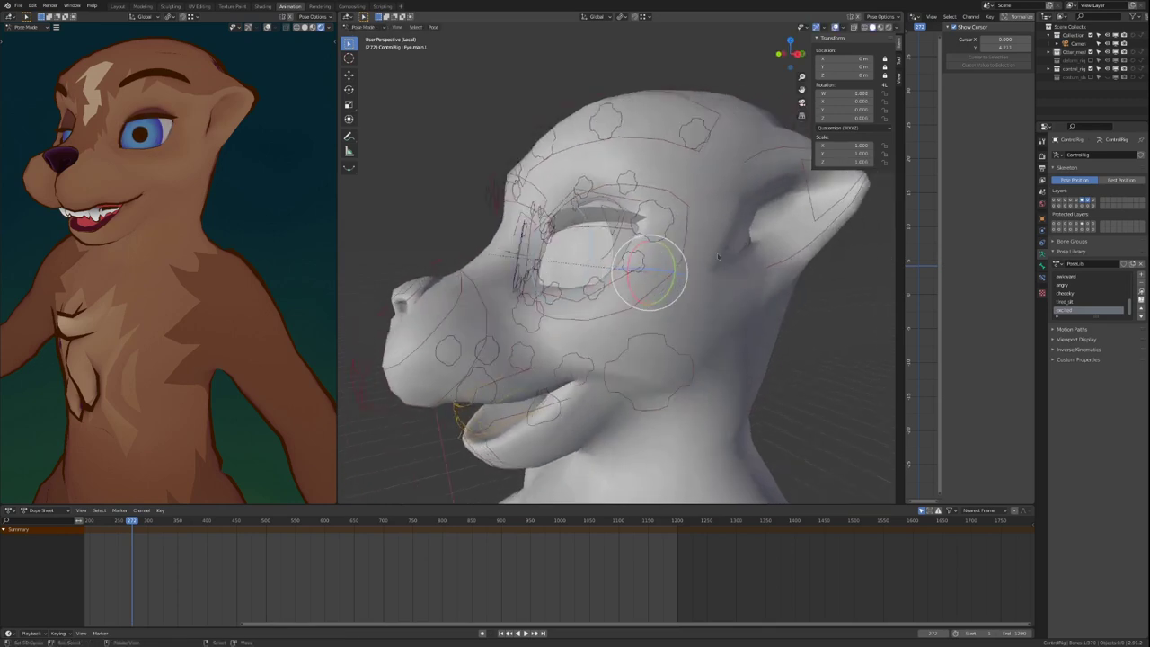
Step: Display only the tail control layer and try trackball-rotating the FK control at the tail's base
scroll(718, 257, "down", 4)
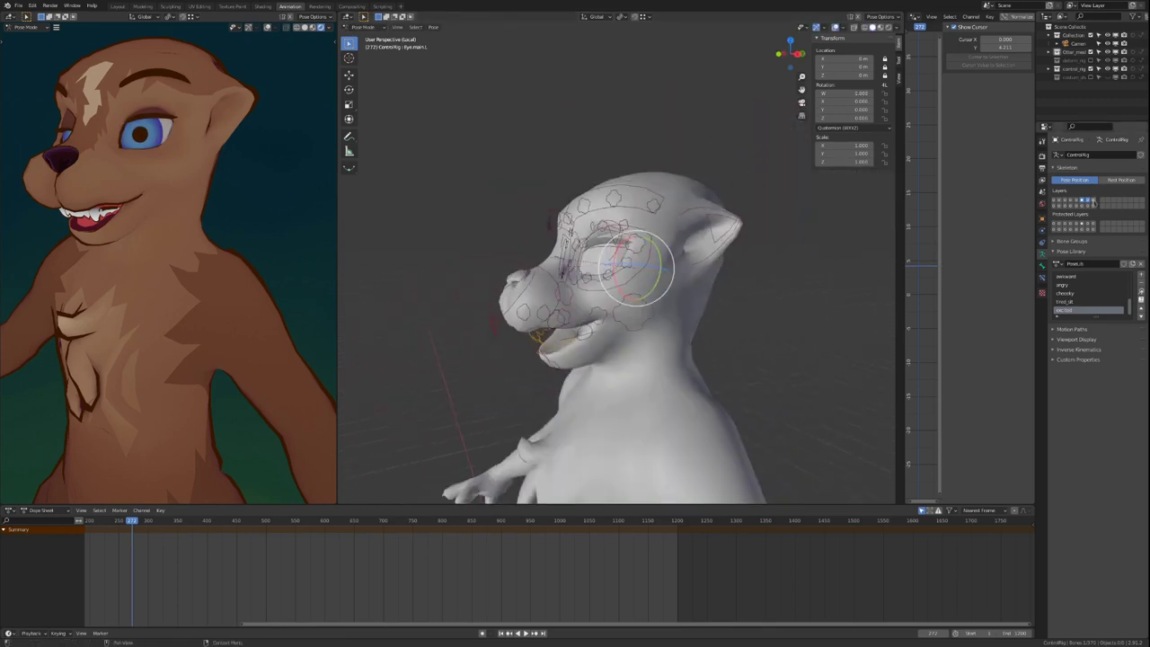
scroll(737, 244, "down", 6)
middle_click_drag(737, 244, 652, 144, "shift")
middle_click_drag(737, 234, 680, 233)
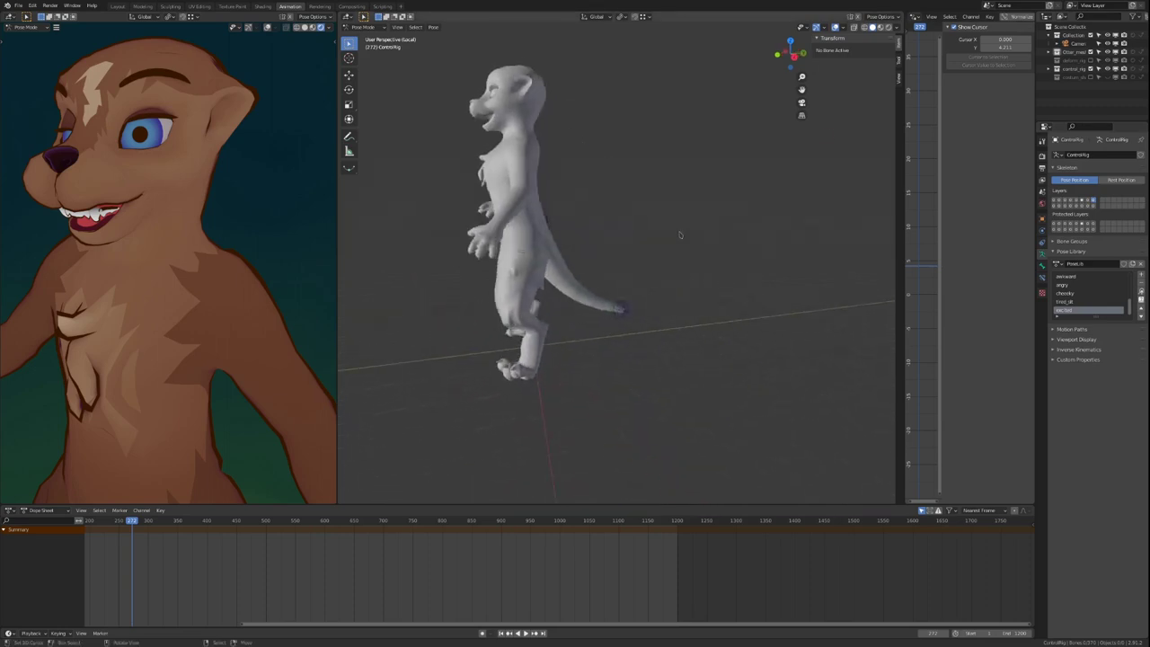
scroll(611, 239, "up", 3)
left_click(533, 232)
middle_click_drag(643, 268, 698, 299)
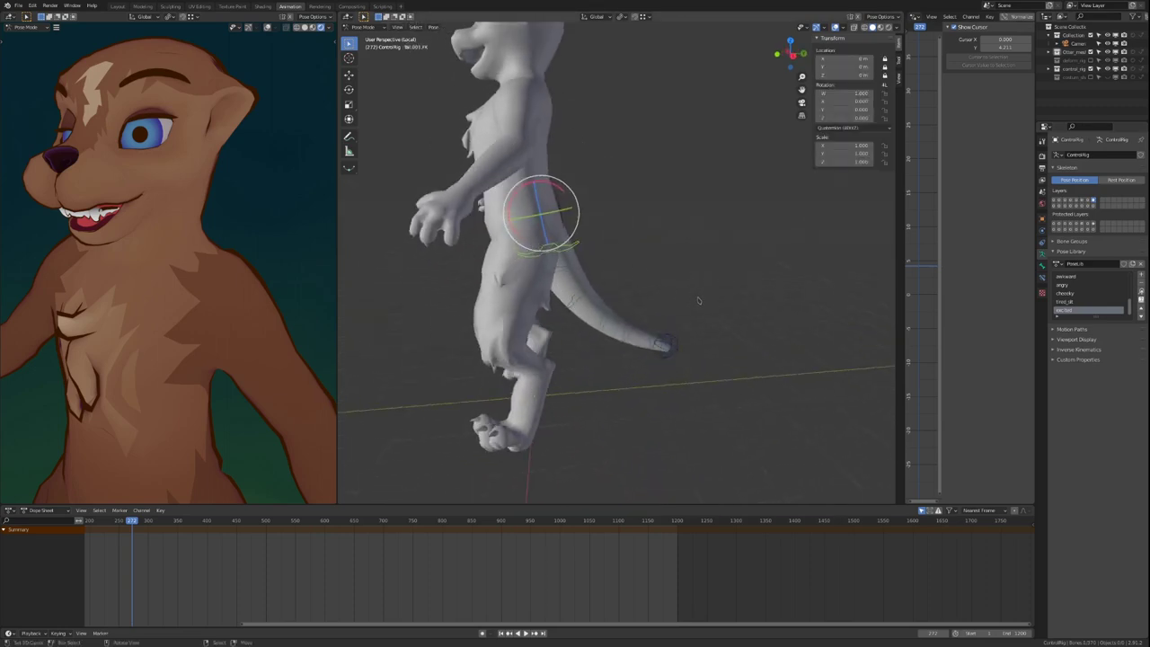
key("r")
key("r")
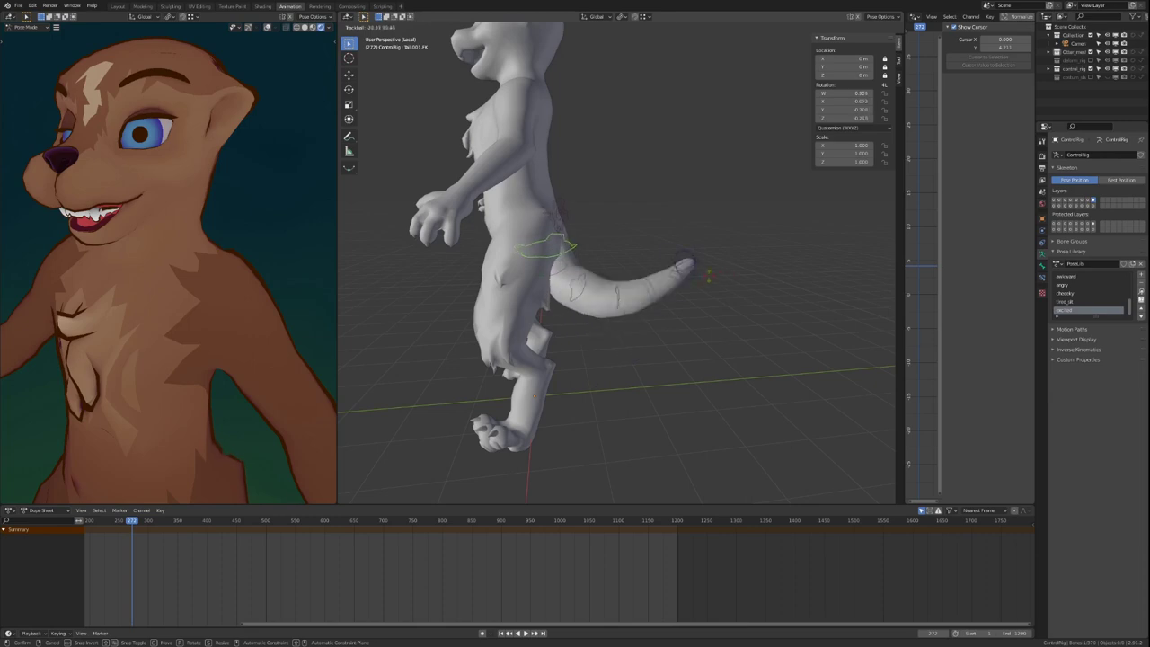
left_click(702, 284)
Step: Rotate successive FK controls along the tail to curl its end upward
right_click(631, 331)
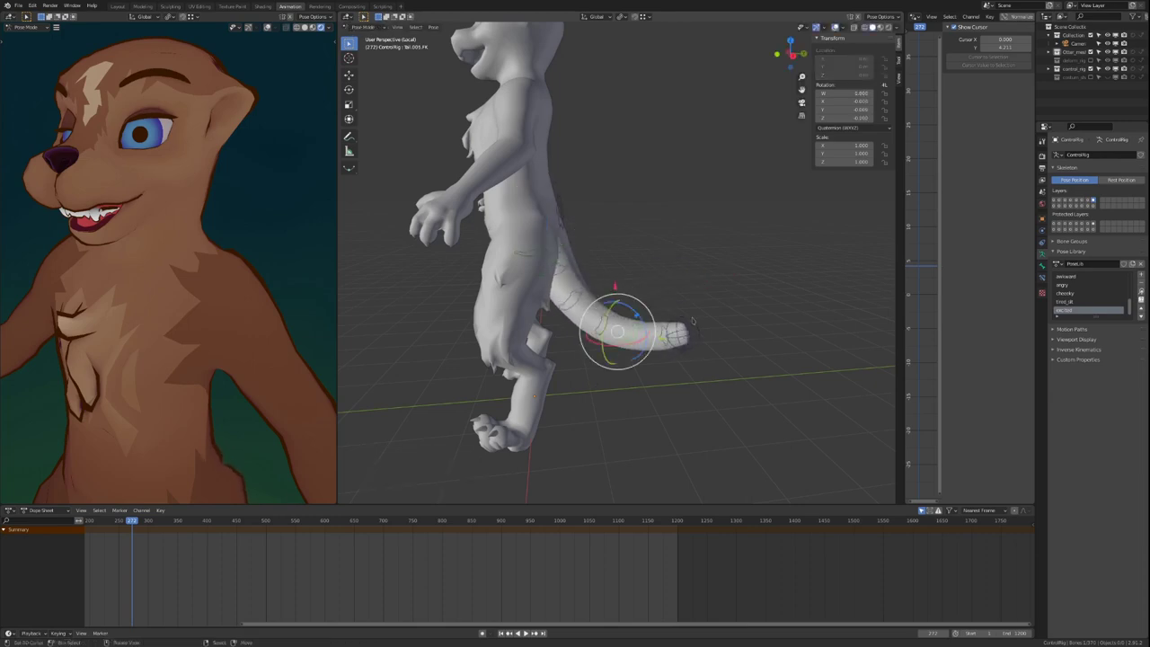
key("r")
left_click(691, 298)
key("r")
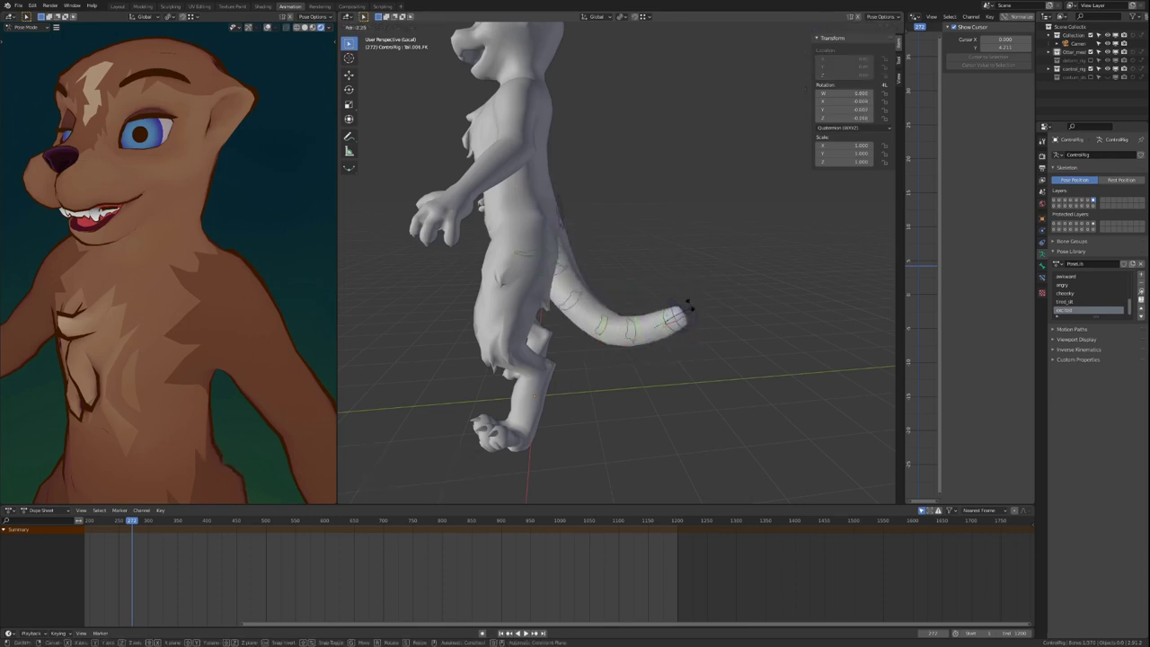
left_click(679, 296)
right_click(608, 316)
key("r")
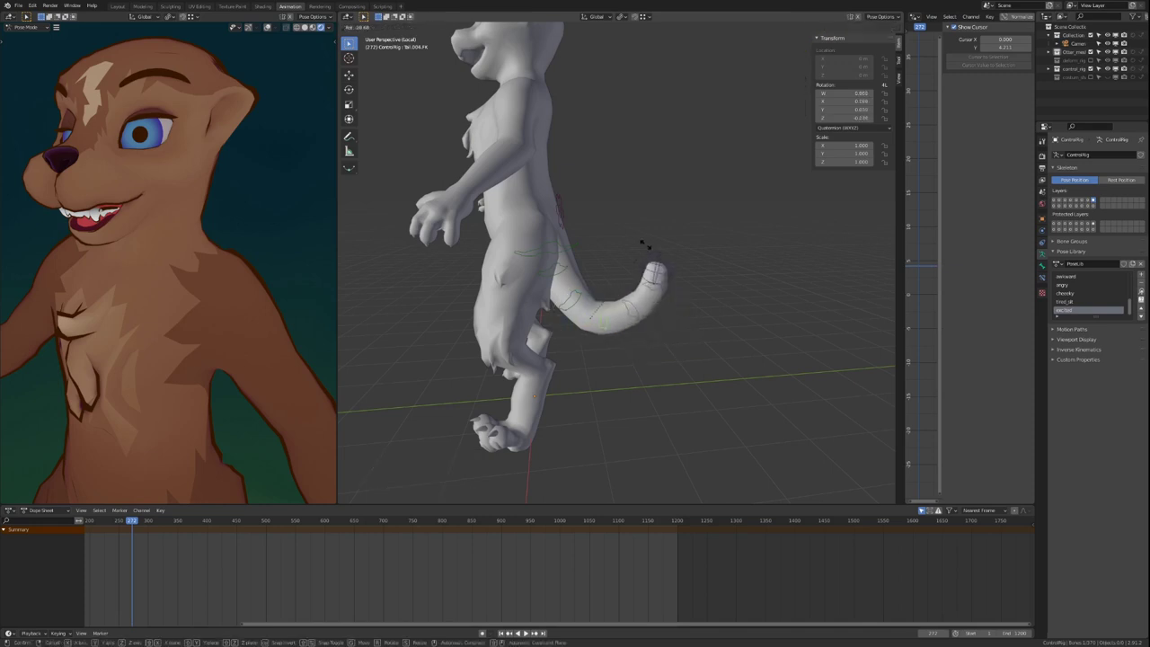
left_click(637, 248)
Step: Try scaling the tail from a middle FK control, and clear the rotation of the tail controls
key("s")
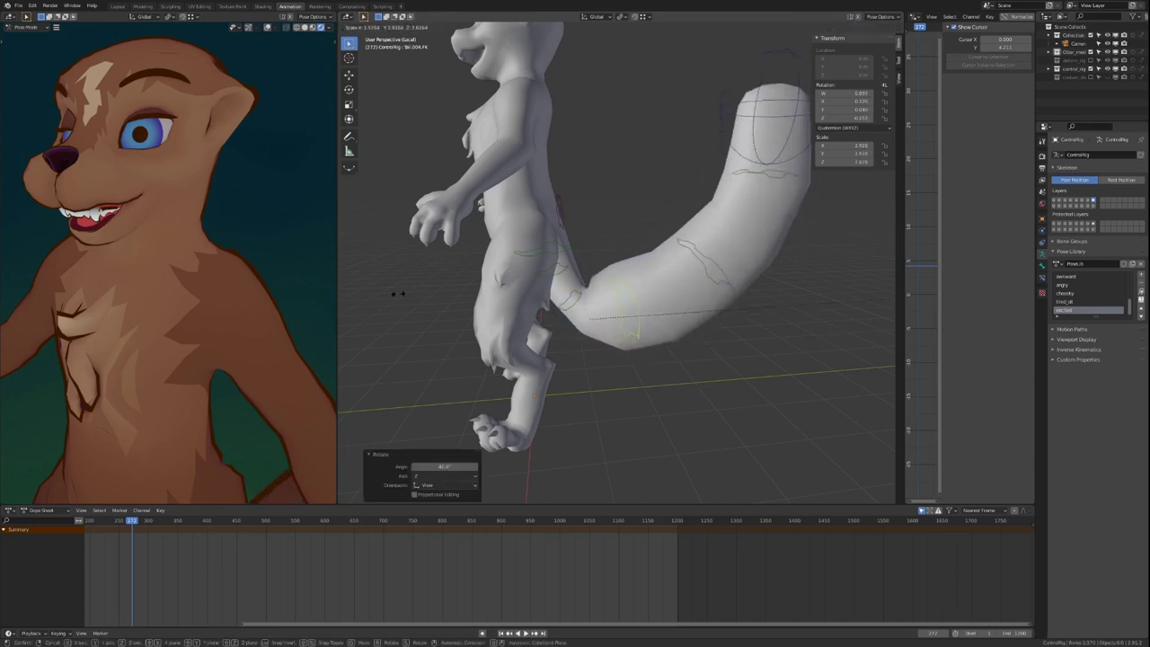
key("Escape")
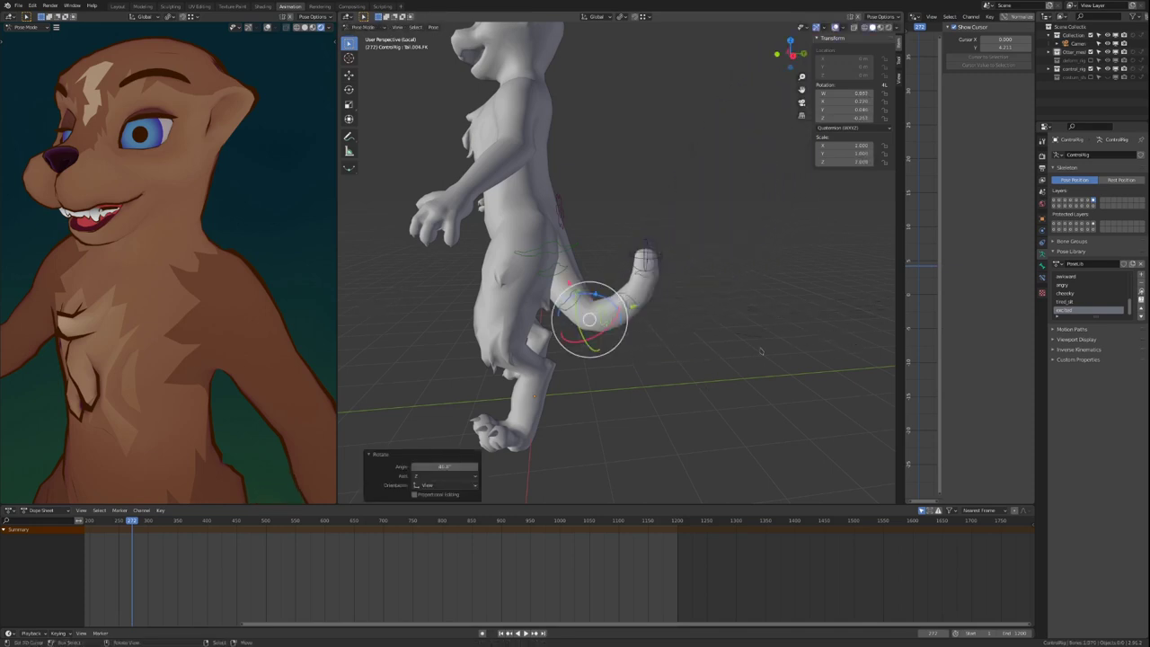
key("alt+r")
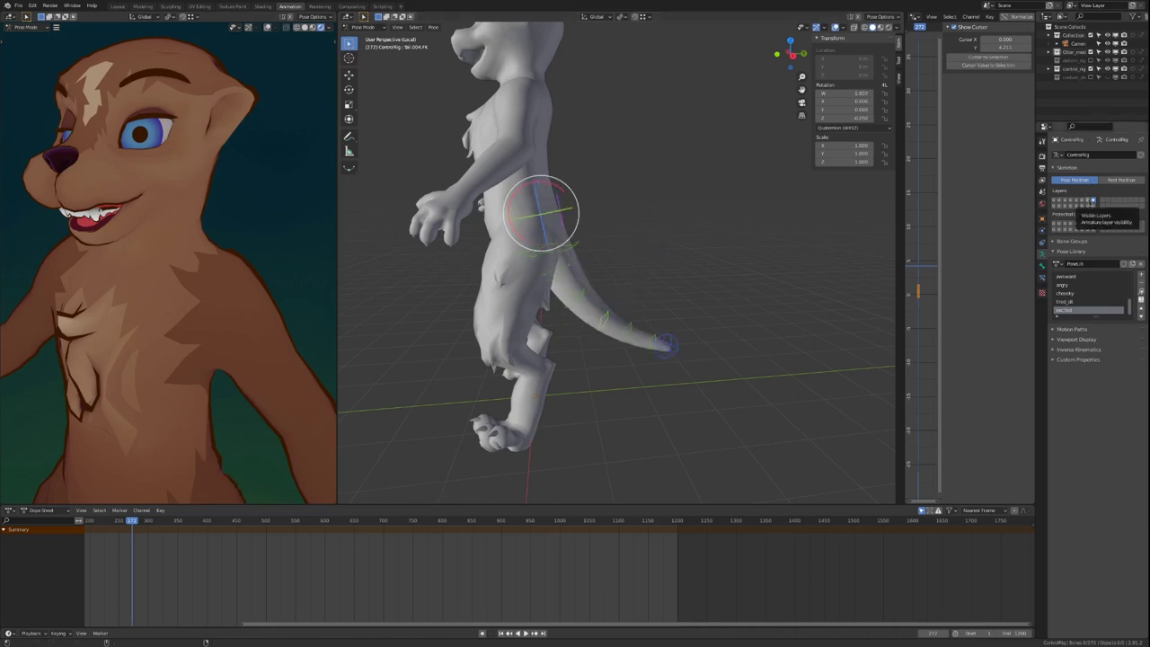
Step: Show all the rig's control layers and apply the highlighted pose library entry to the whole otter
left_click(1087, 200, "shift")
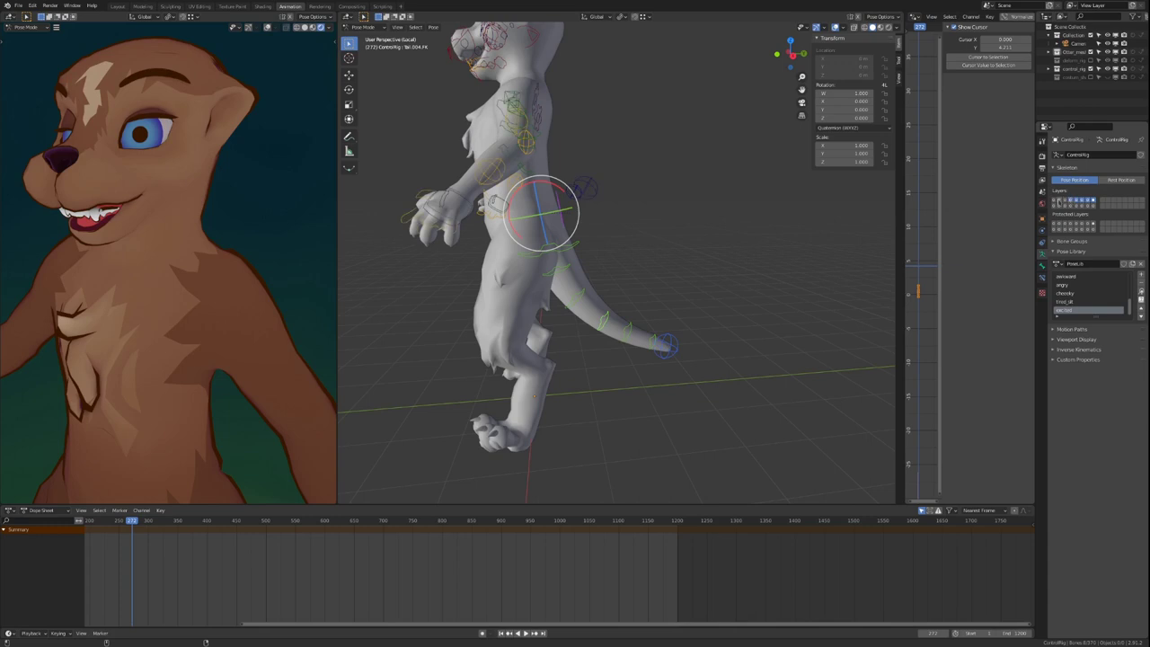
middle_click_drag(681, 171, 750, 180)
scroll(768, 177, "down", 2)
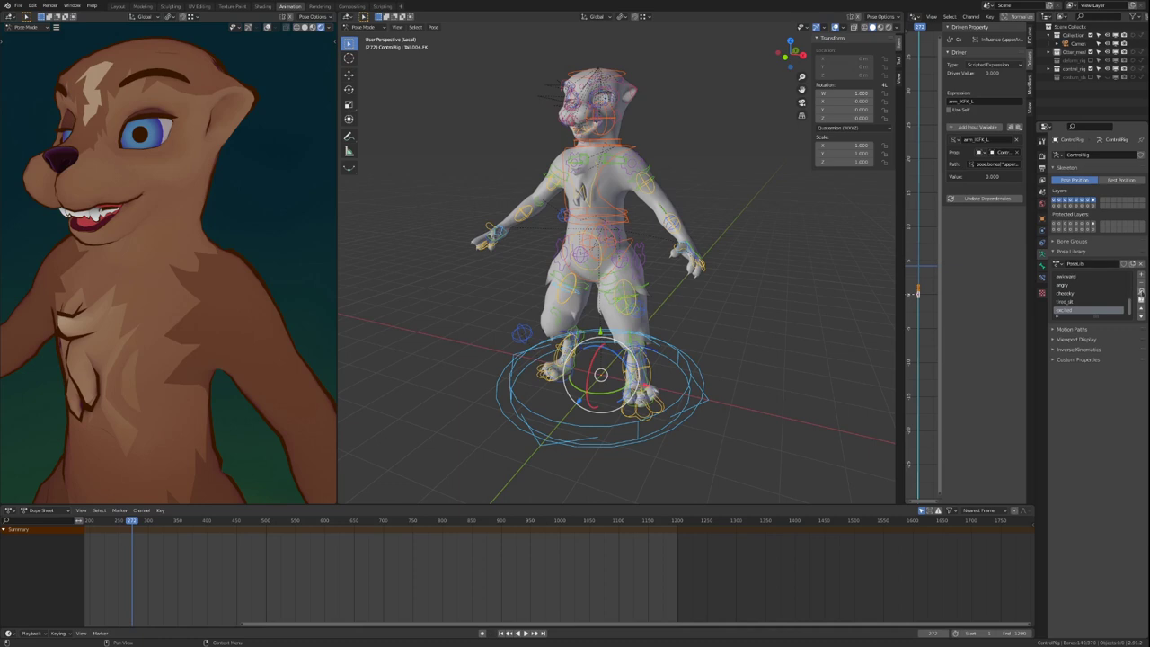
left_click(1141, 291)
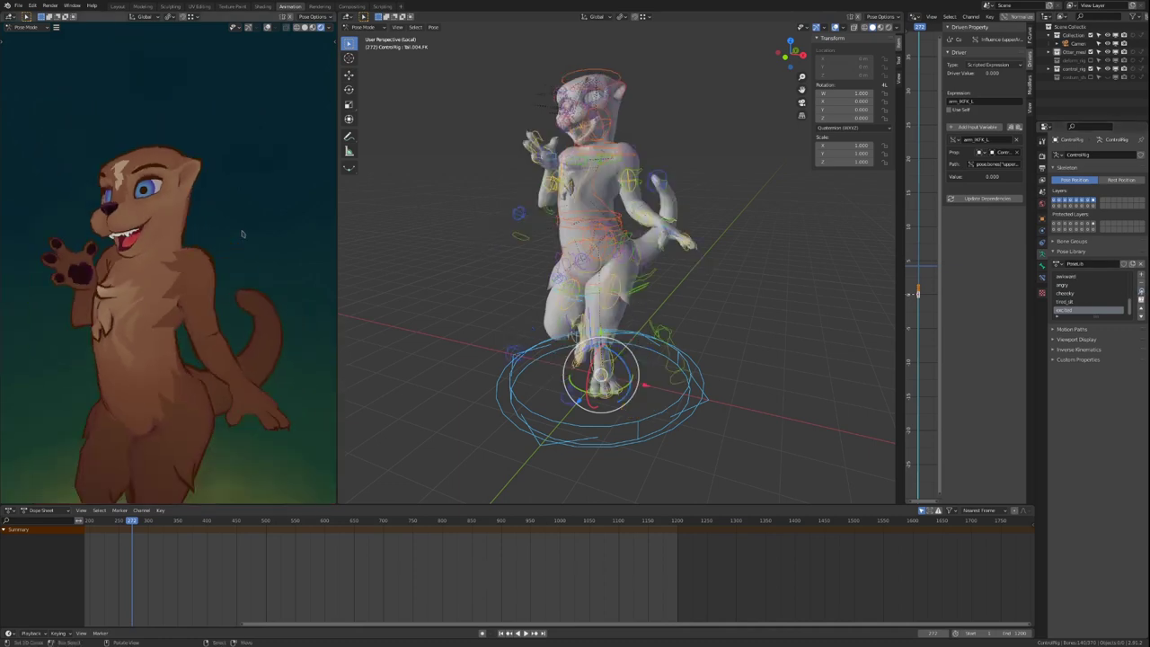